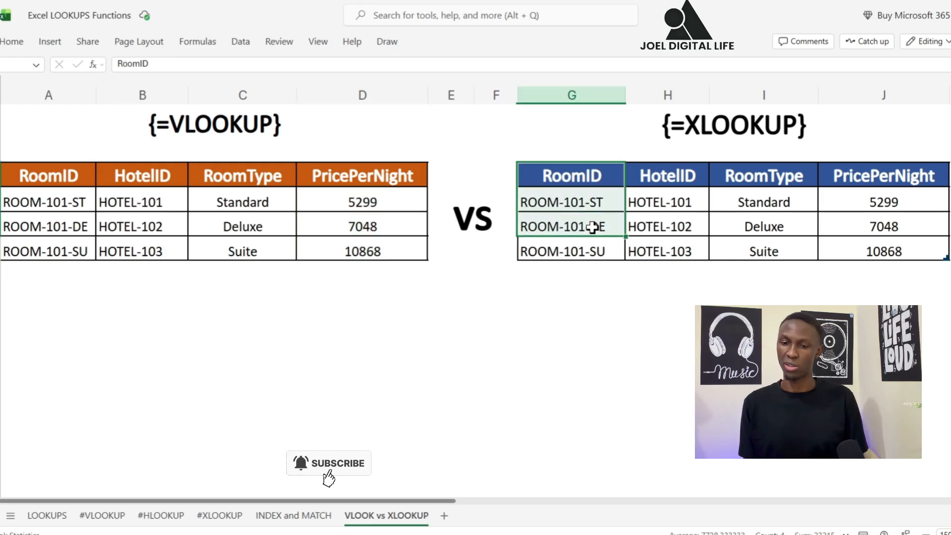
left_click_drag(653, 179, 660, 251)
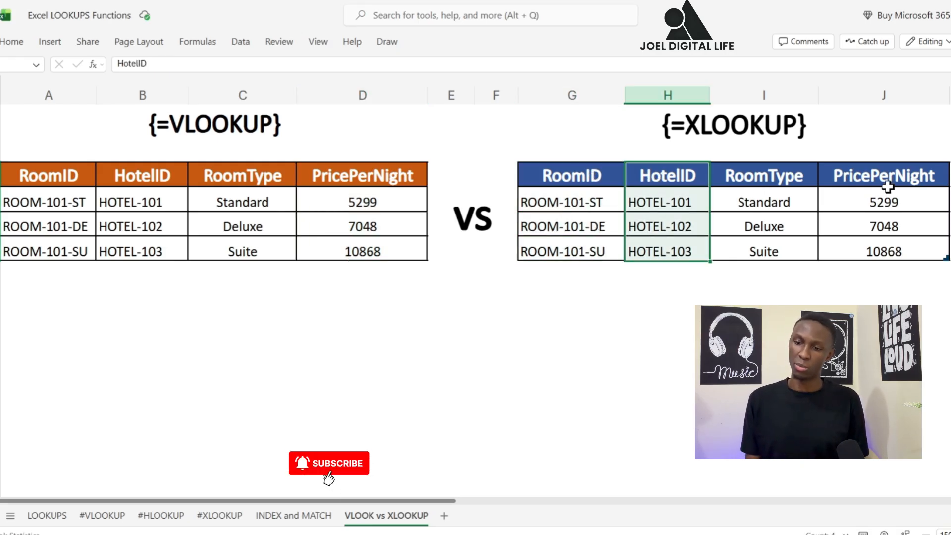
left_click(132, 330)
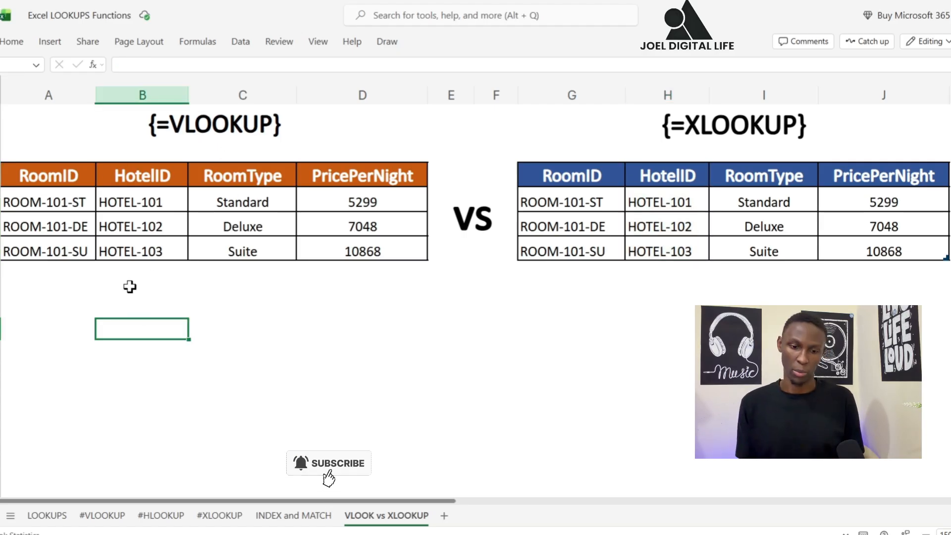
left_click(130, 286)
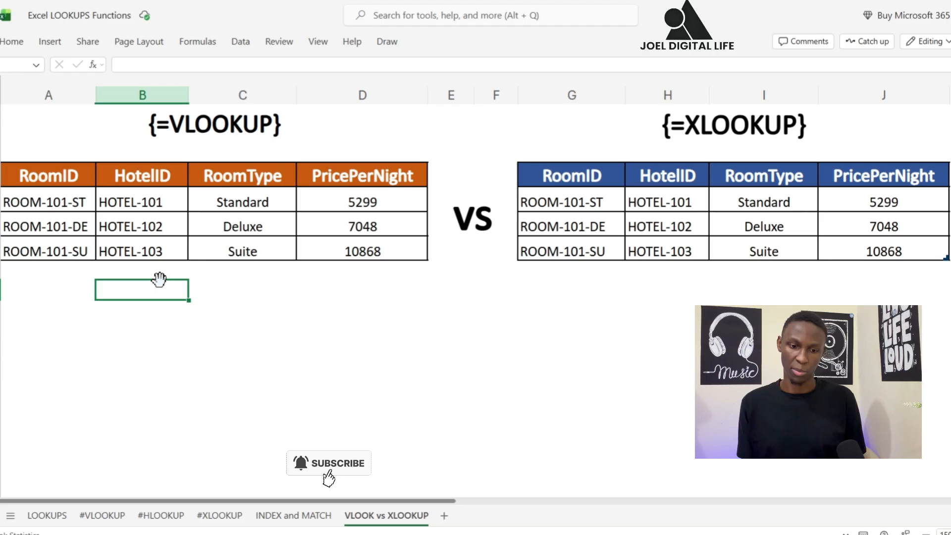
left_click(64, 285)
left_click(111, 286)
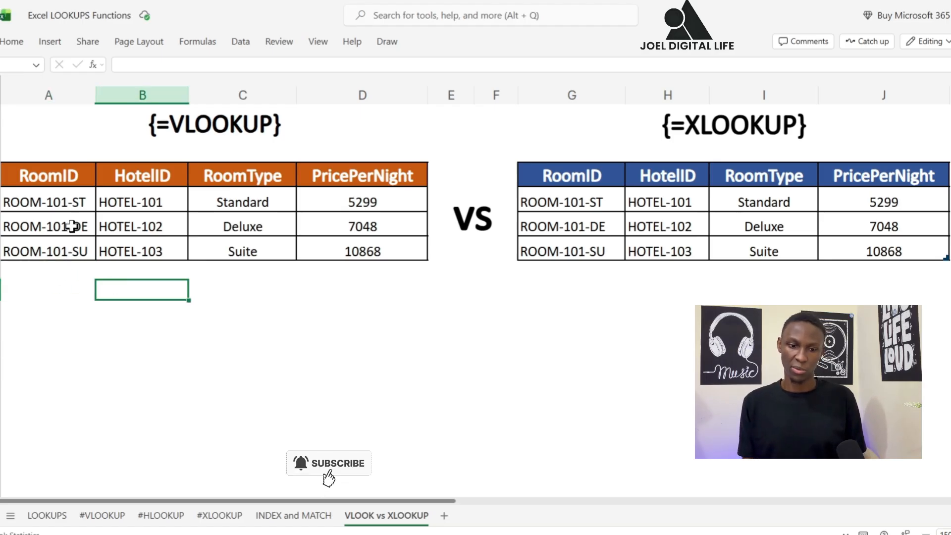
Convert the orange room data range A4:D7 into a table with headers and show its table design options.
left_click_drag(55, 179, 329, 240)
left_click(19, 42)
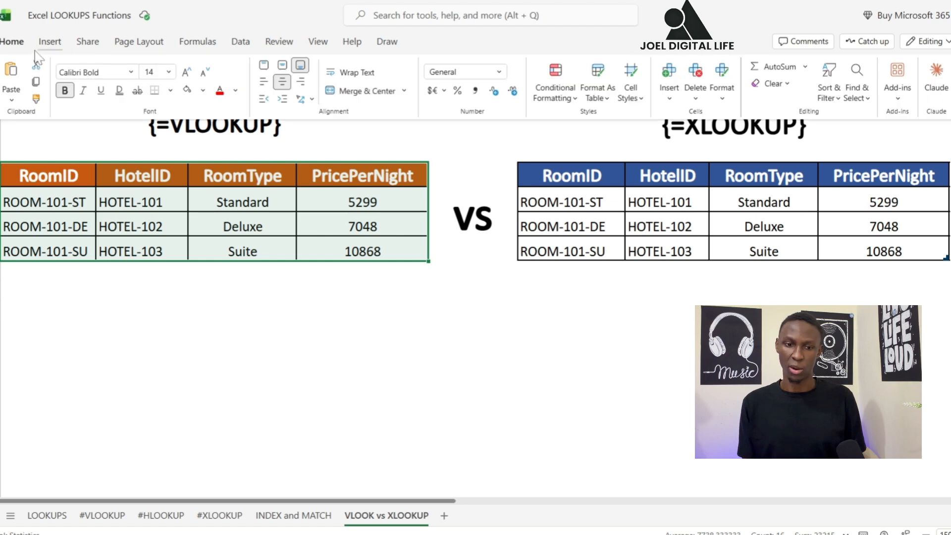
left_click(49, 44)
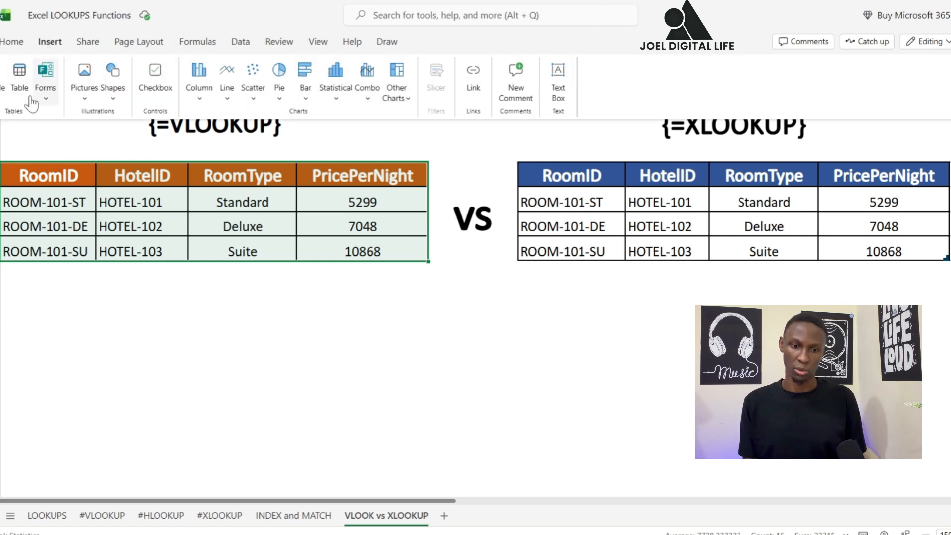
left_click(19, 78)
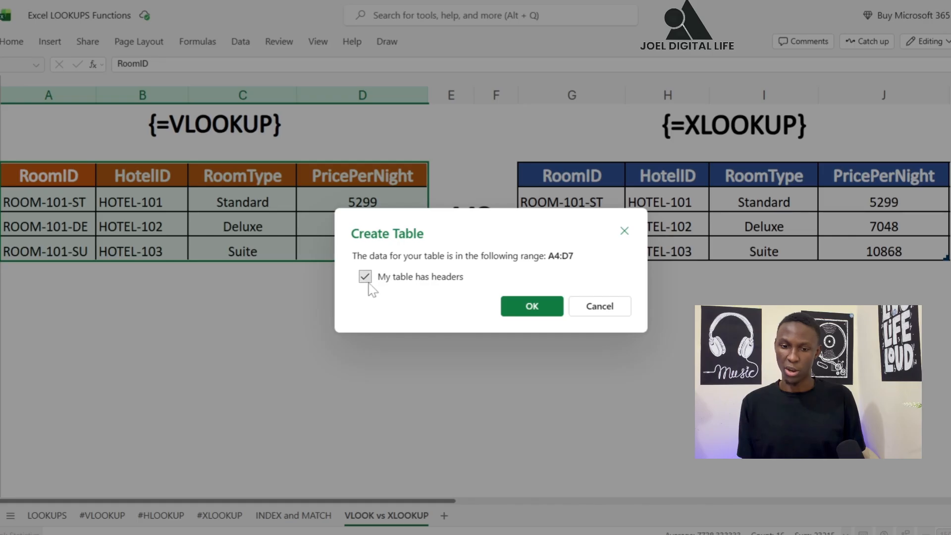
left_click(532, 308)
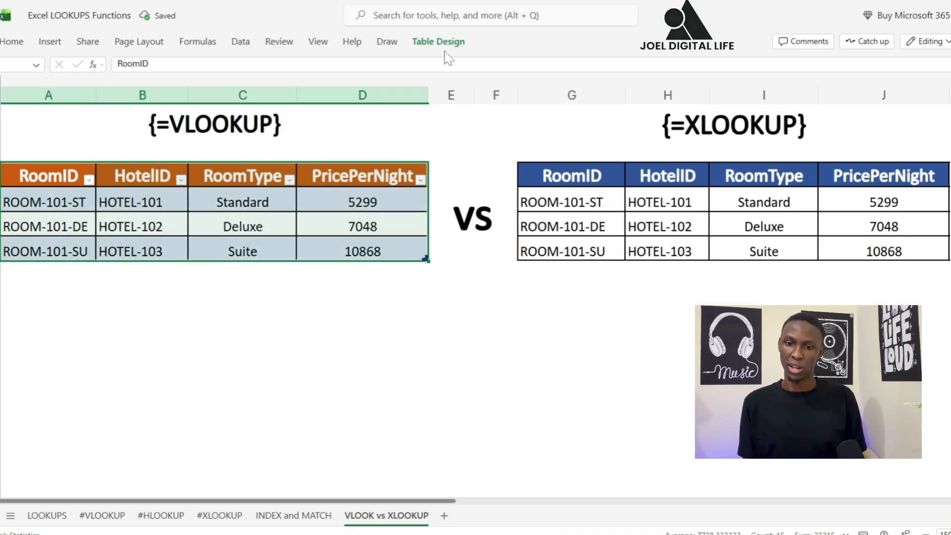
left_click(439, 42)
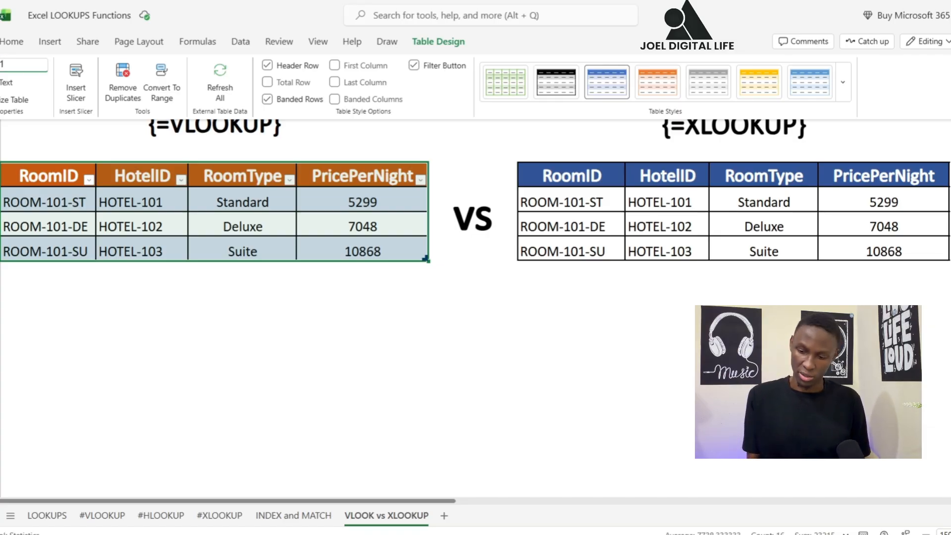
left_click(113, 313)
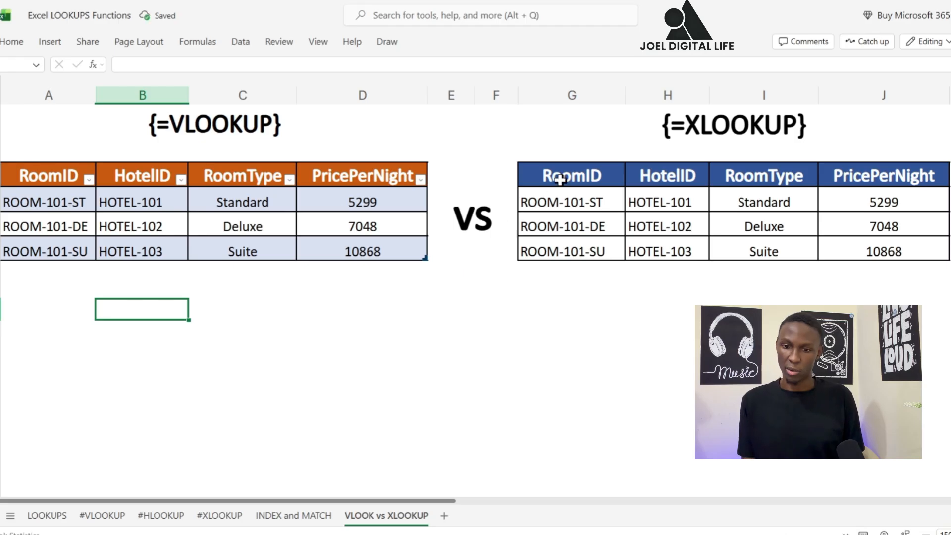
Convert the blue room data range G4:J7 into a table with headers and show its table design options.
left_click_drag(560, 180, 843, 244)
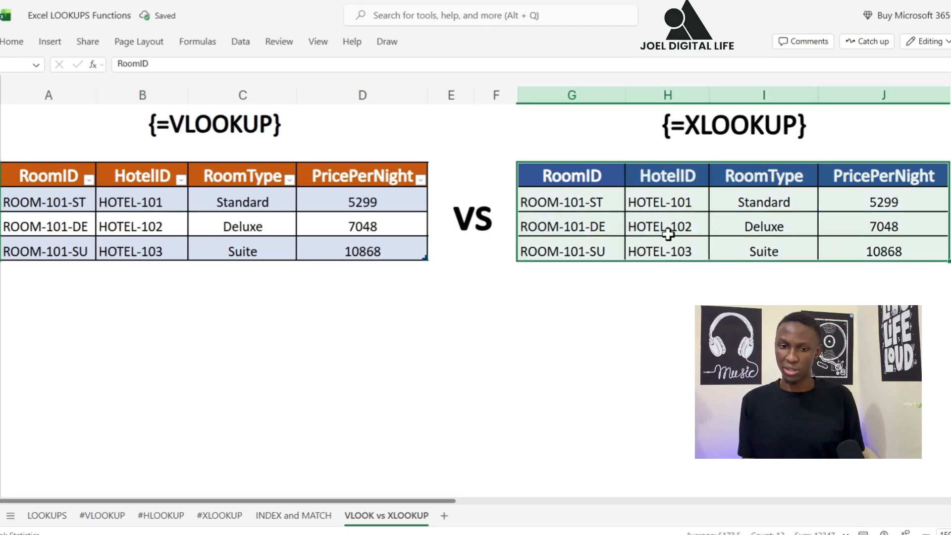
left_click(27, 43)
left_click(49, 42)
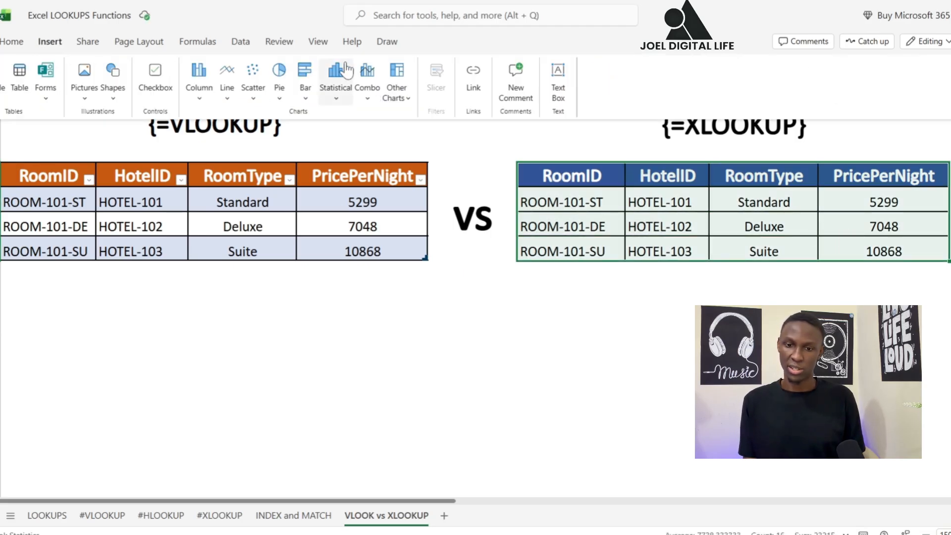
left_click(23, 89)
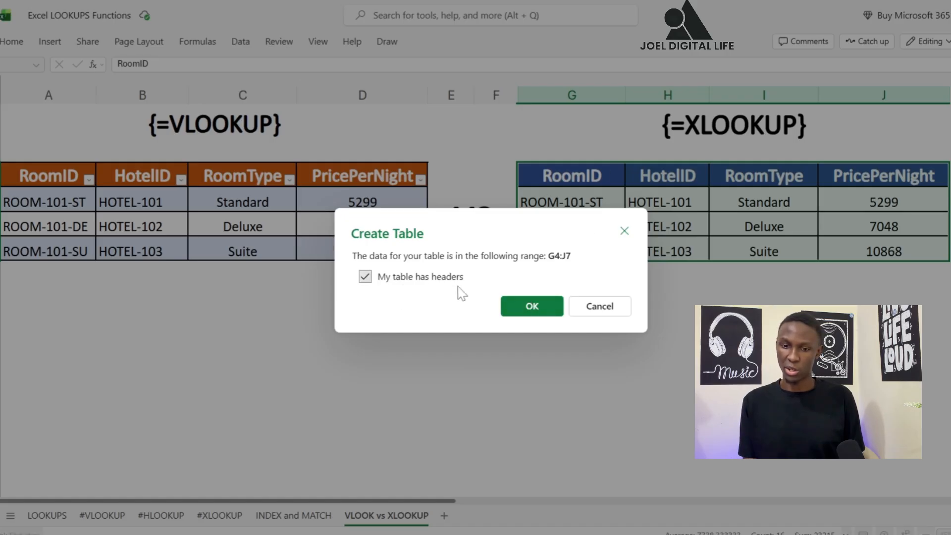
left_click(537, 312)
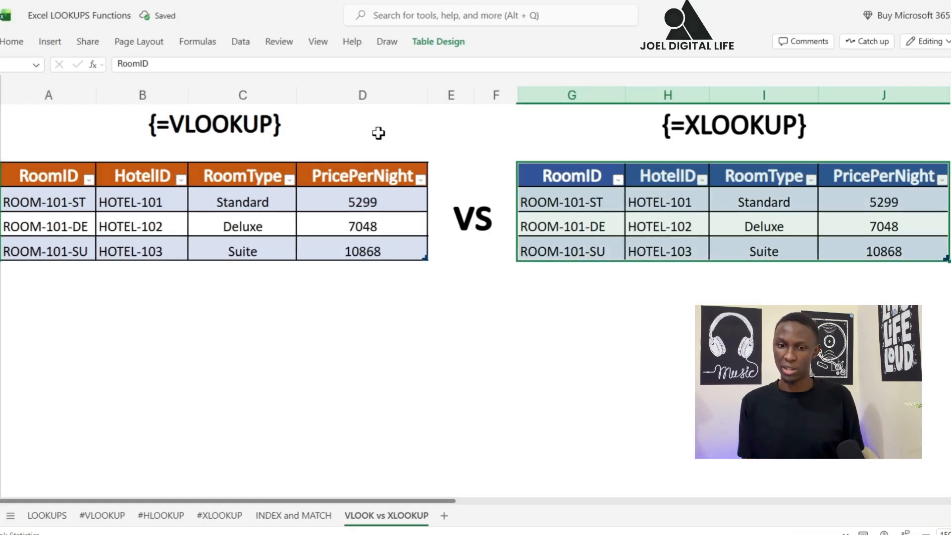
left_click(442, 43)
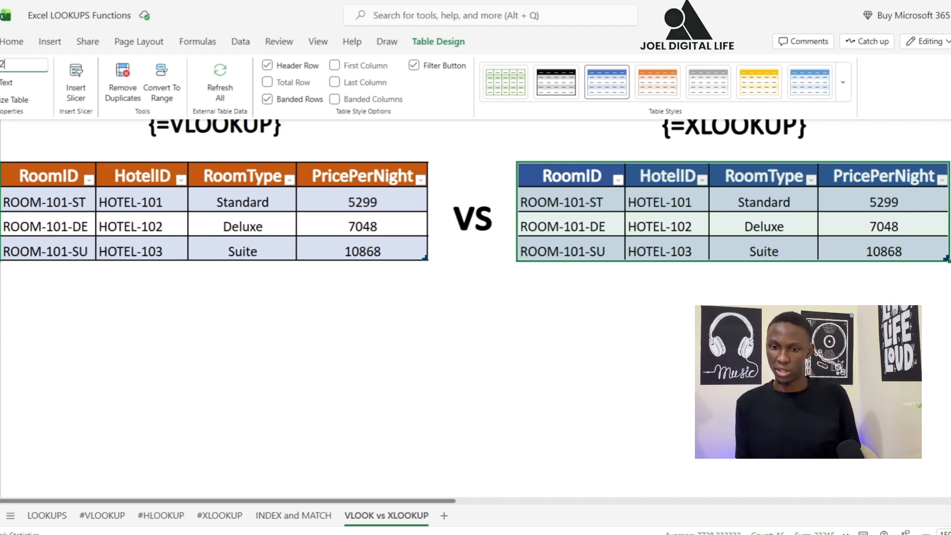
left_click(628, 307)
Enter the label "SEARCH BAR" in cell A9 below the VLOOKUP table.
left_click(172, 270)
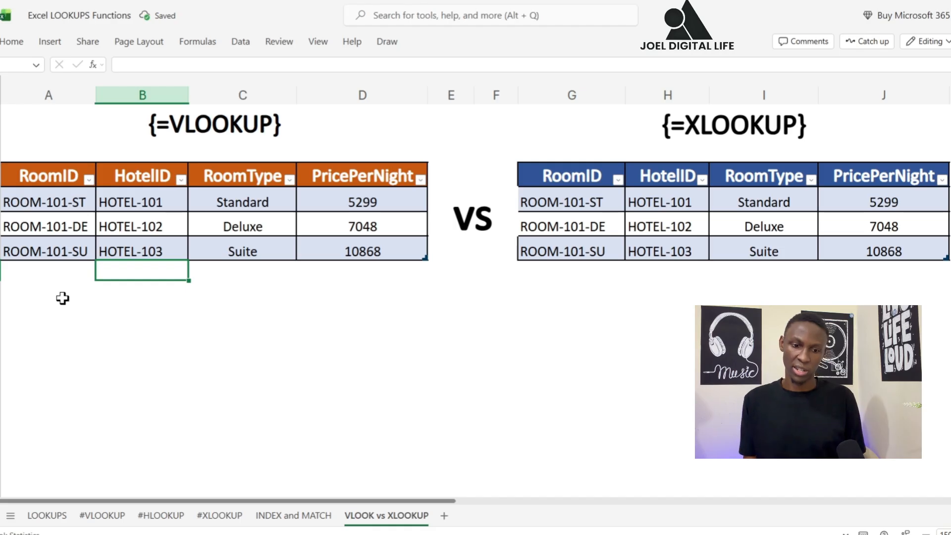
left_click(64, 280)
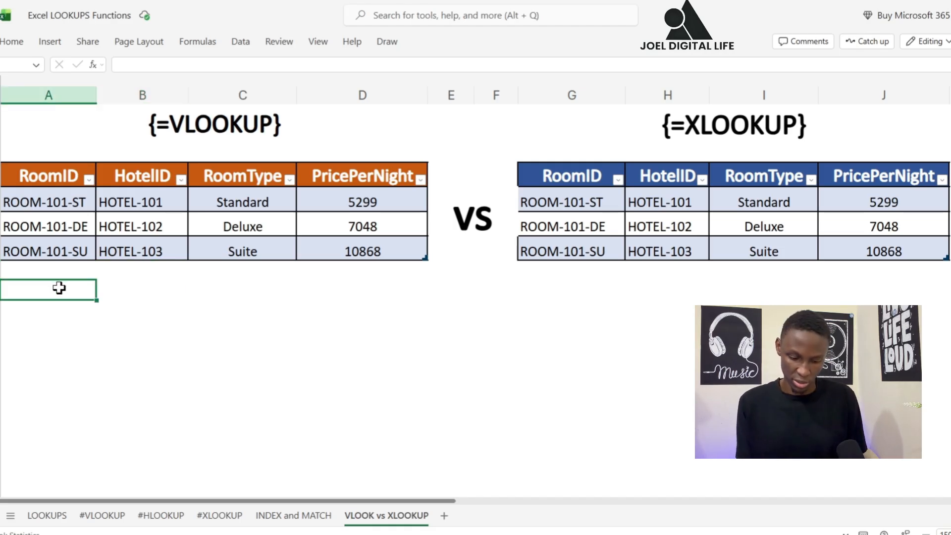
type("SER")
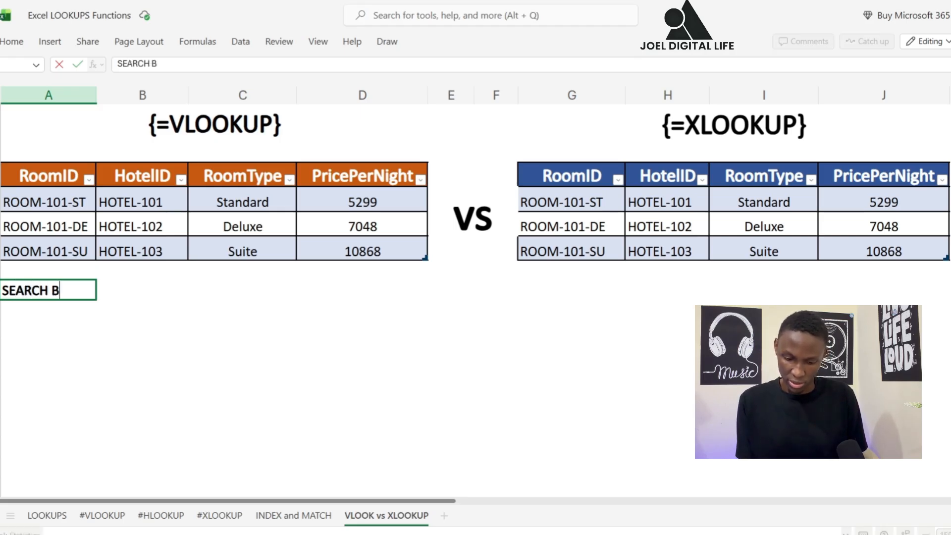
key("Return")
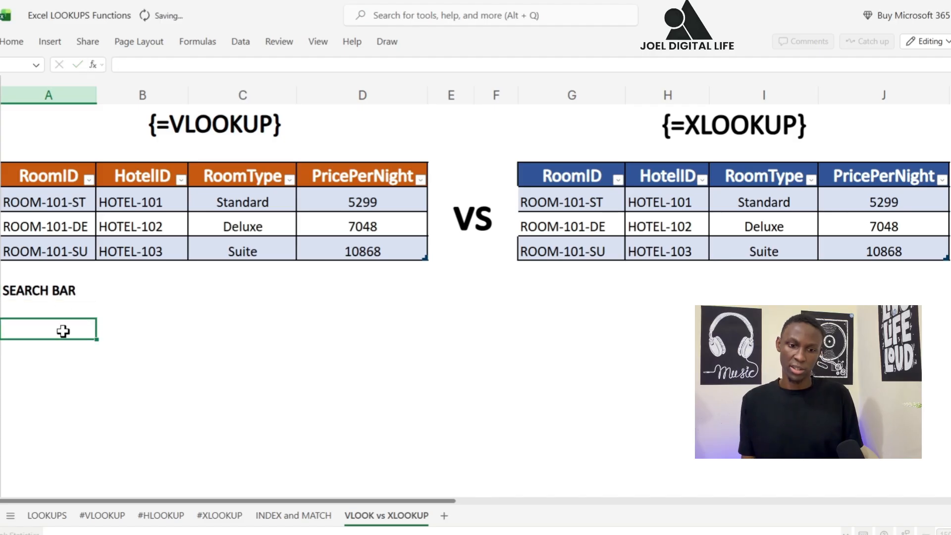
left_click(117, 292)
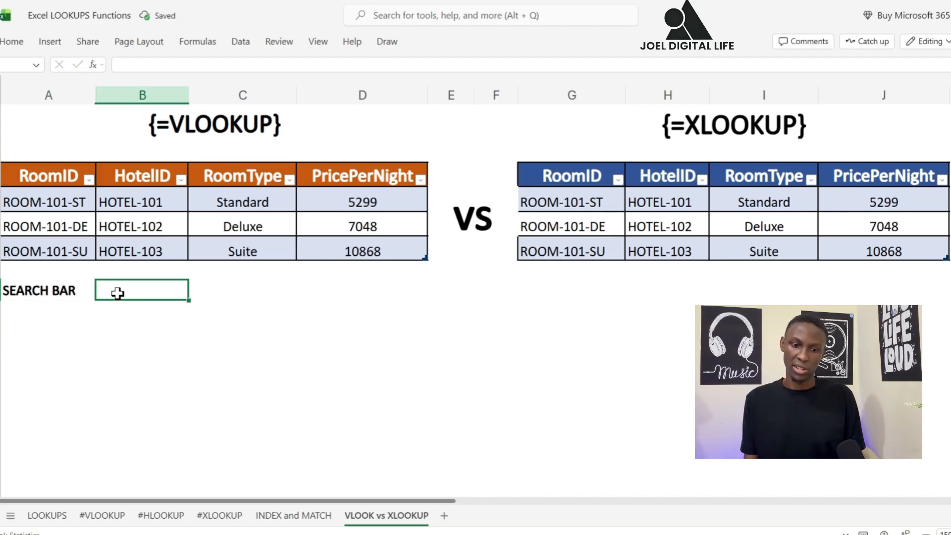
left_click(66, 296)
left_click(134, 292)
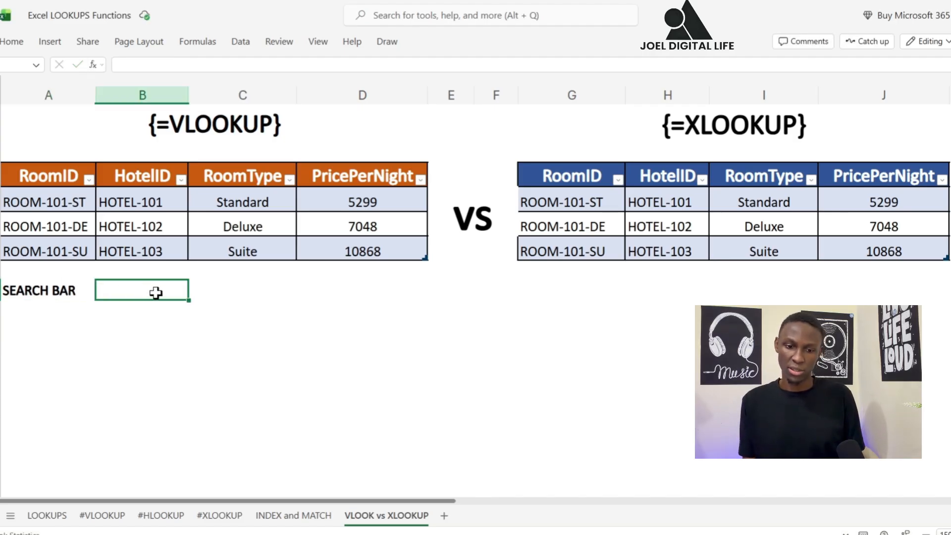
Fill the SEARCH BAR label cell A9 with standard yellow.
left_click(52, 290)
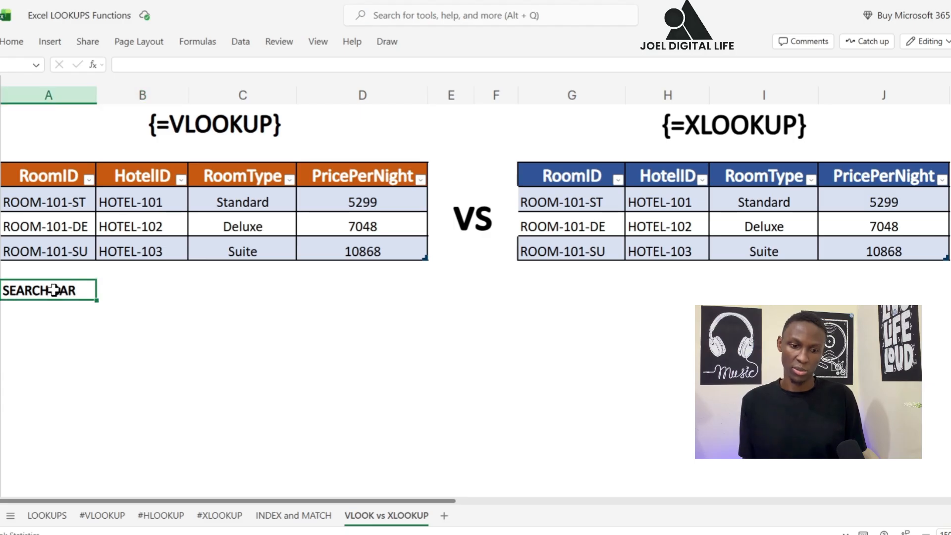
left_click(15, 41)
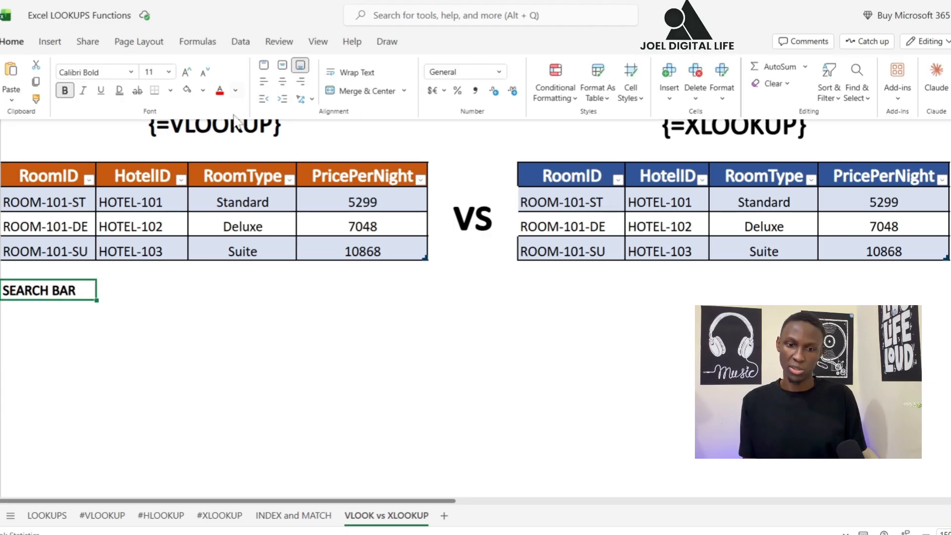
left_click(203, 90)
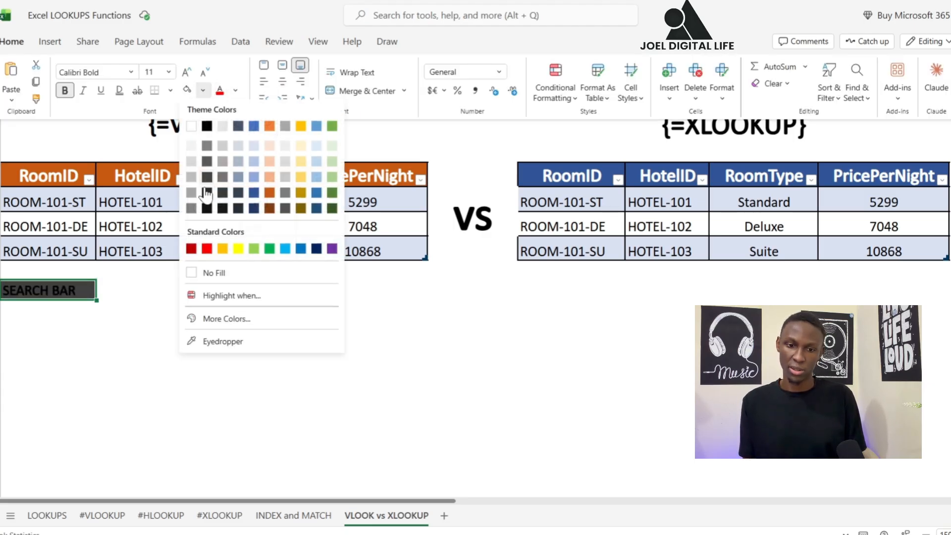
left_click(237, 249)
Fill the empty search input cell B9, beside the SEARCH BAR label, with a medium gray theme color.
left_click(134, 292)
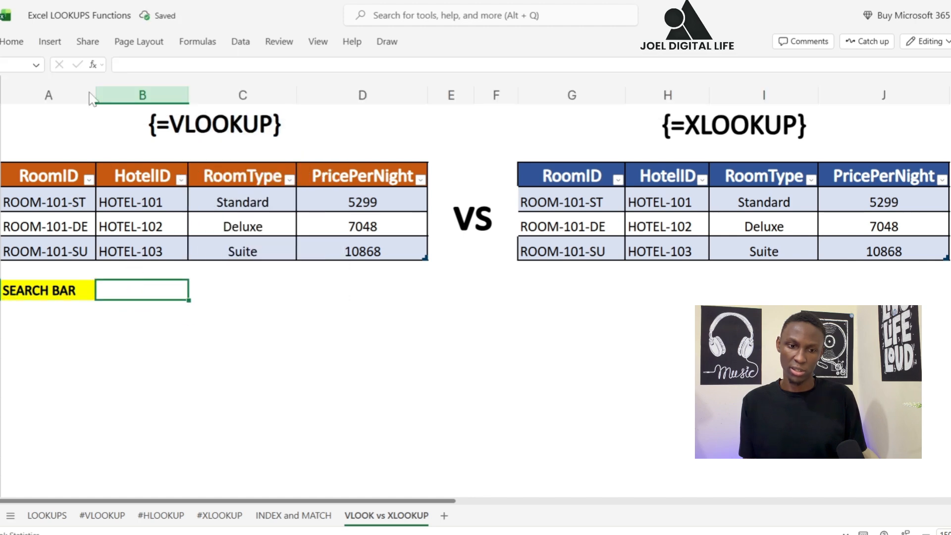
left_click(10, 42)
left_click(203, 91)
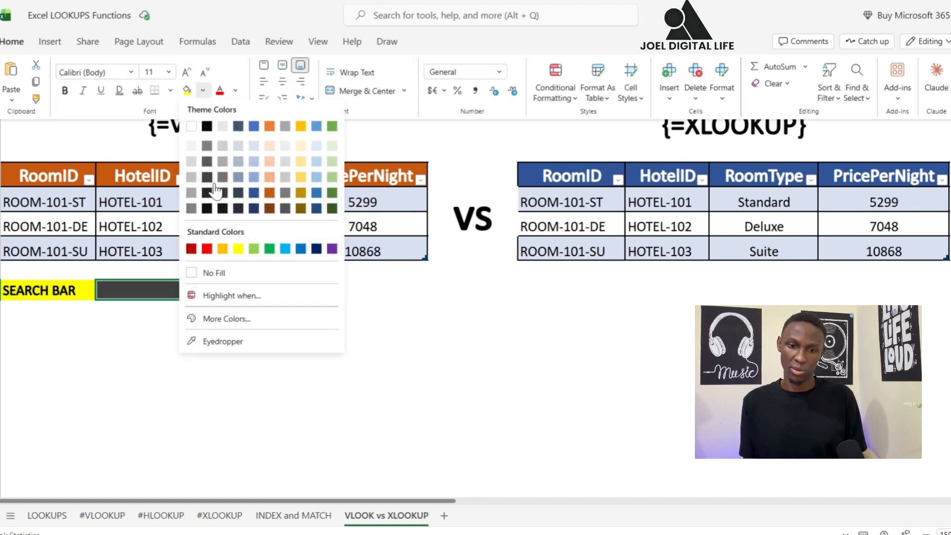
left_click(223, 164)
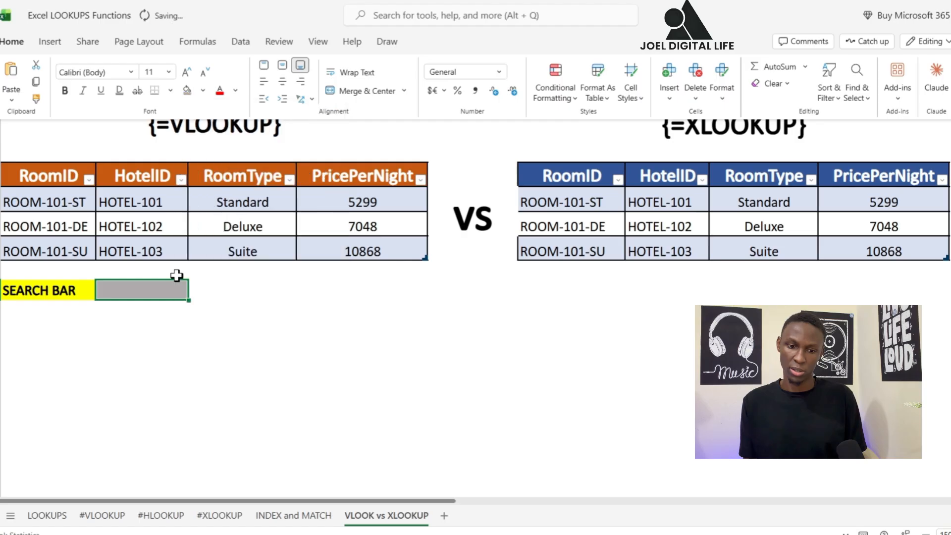
left_click(209, 304)
Start a VLOOKUP formula in cell B10 with the gray cell B9 as its lookup value.
left_click(119, 311)
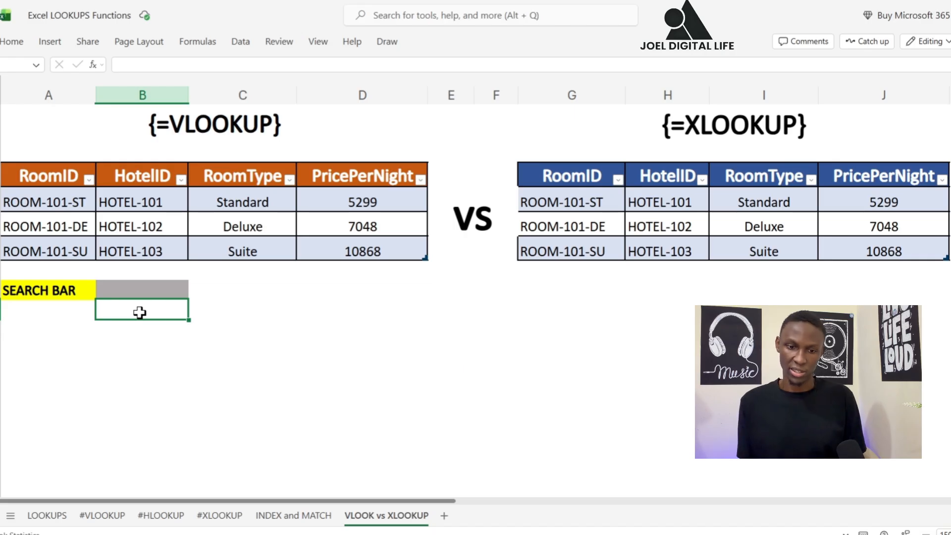
type("=")
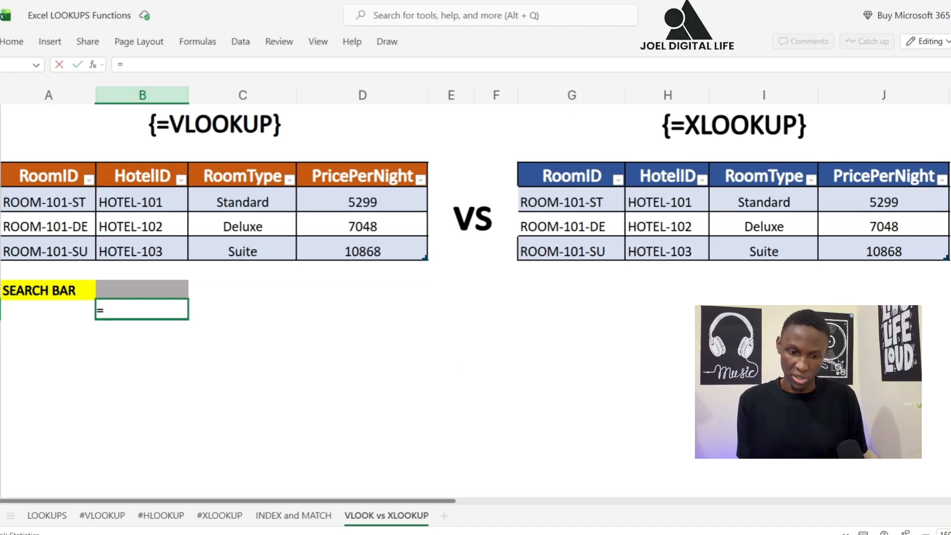
type("VLO")
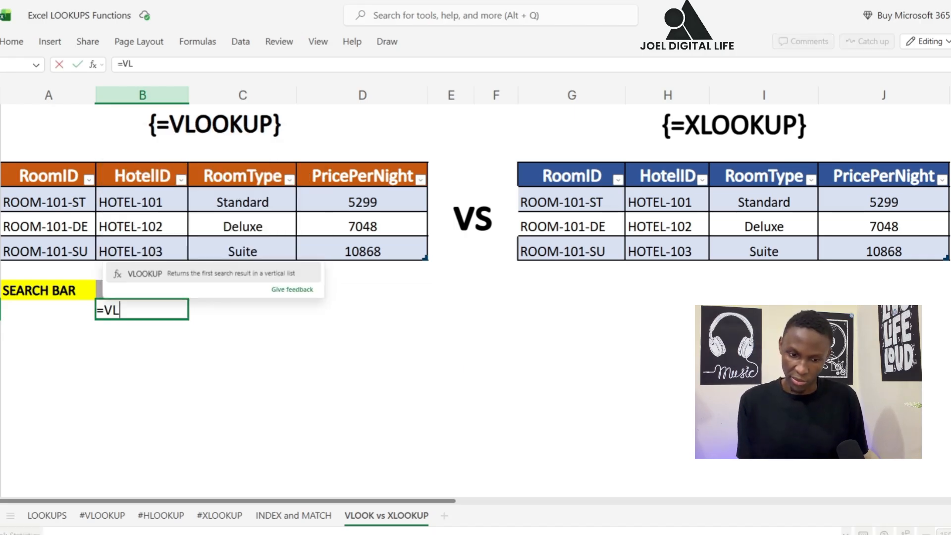
left_click(148, 279)
left_click_drag(321, 268, 298, 339)
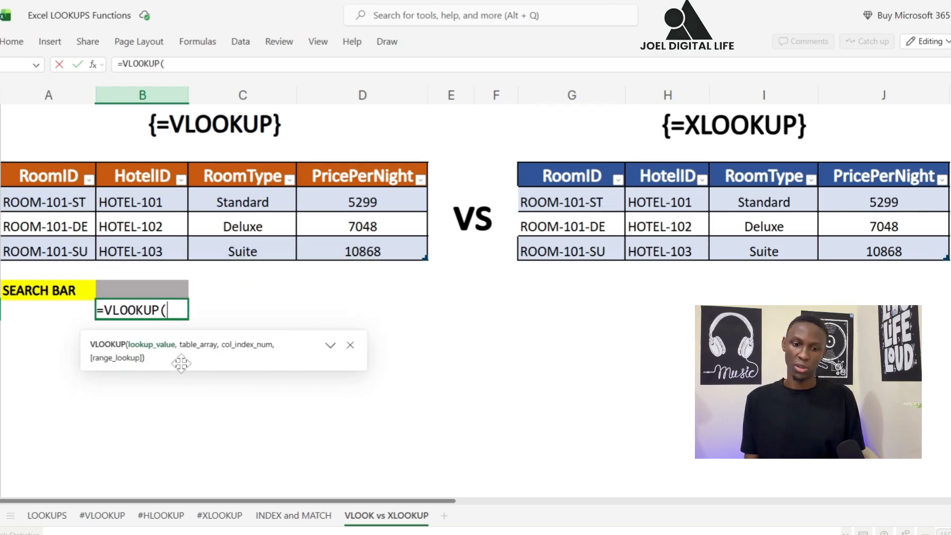
left_click(149, 290)
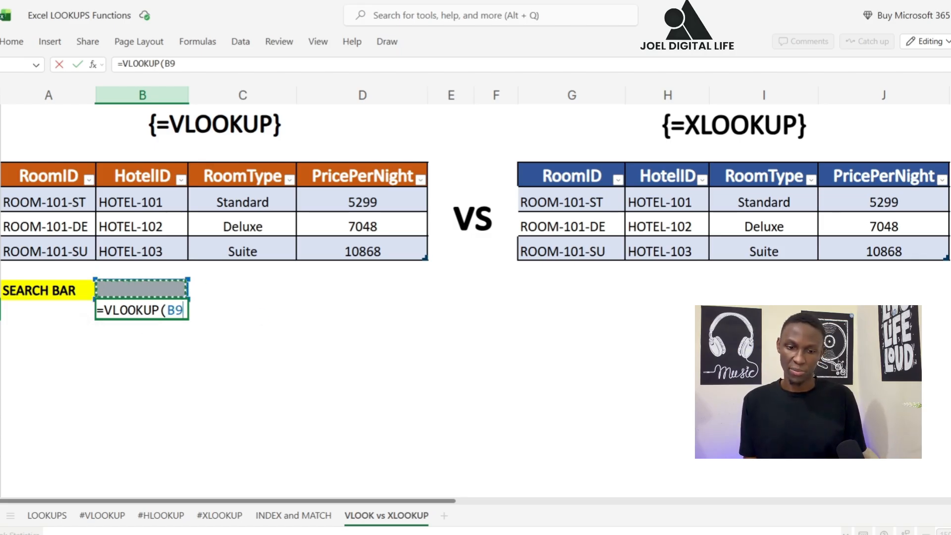
Complete the VLOOKUP formula in B10 with Table1 as the table array and 3 as the column index.
type(",")
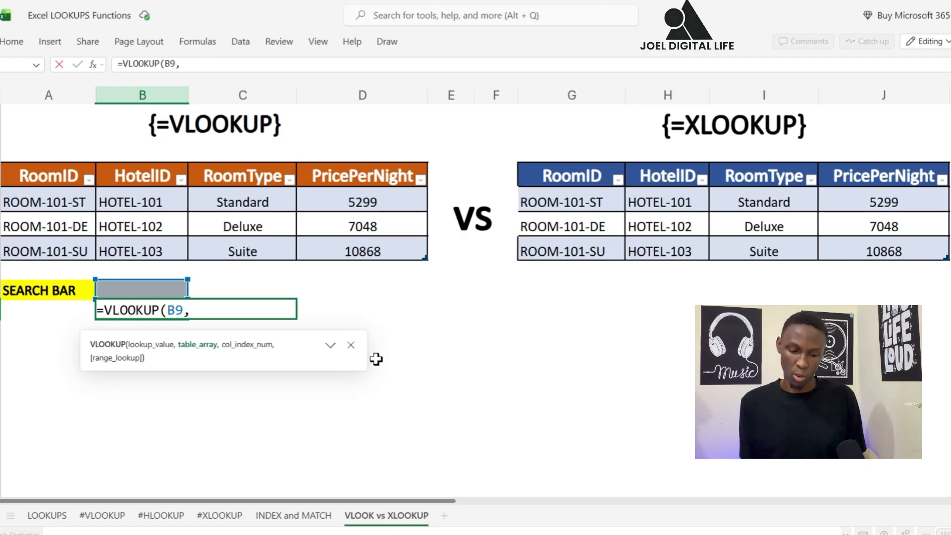
type("TAB")
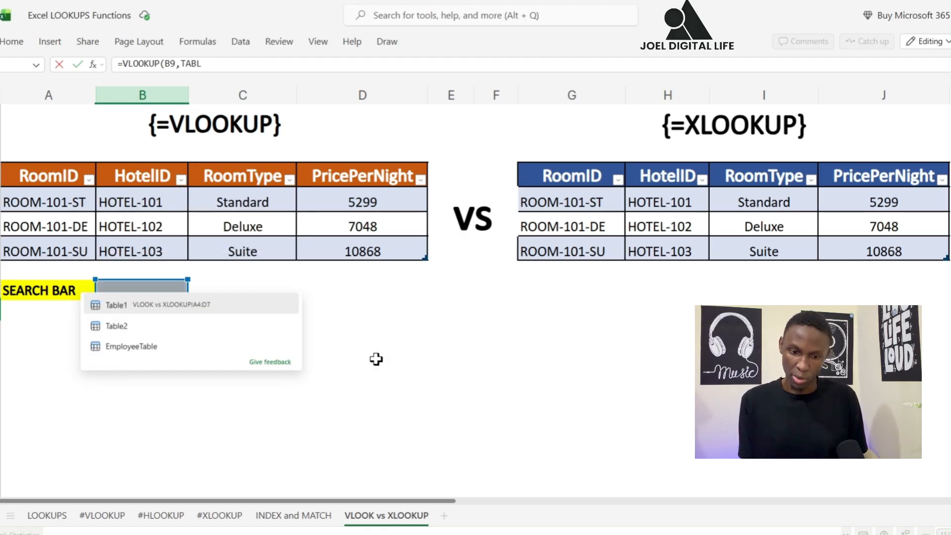
type("L")
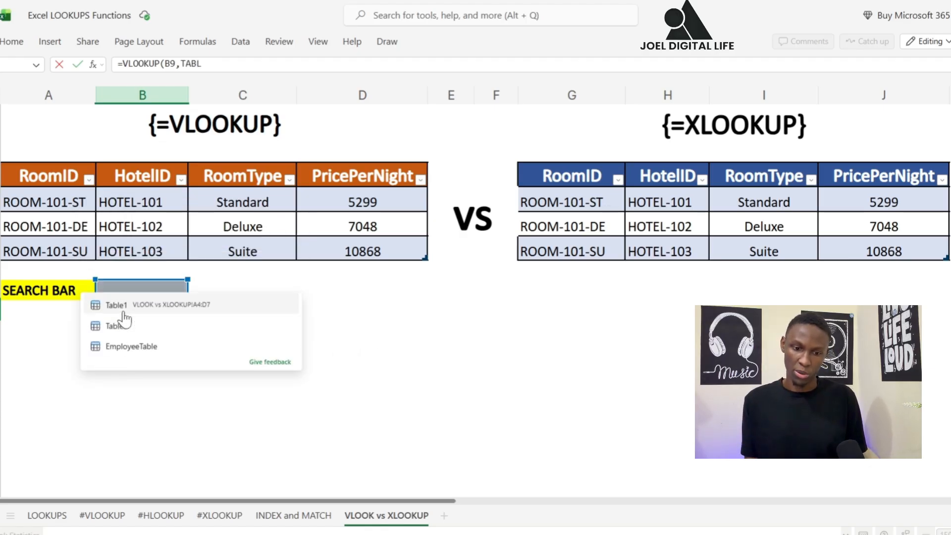
left_click(106, 305)
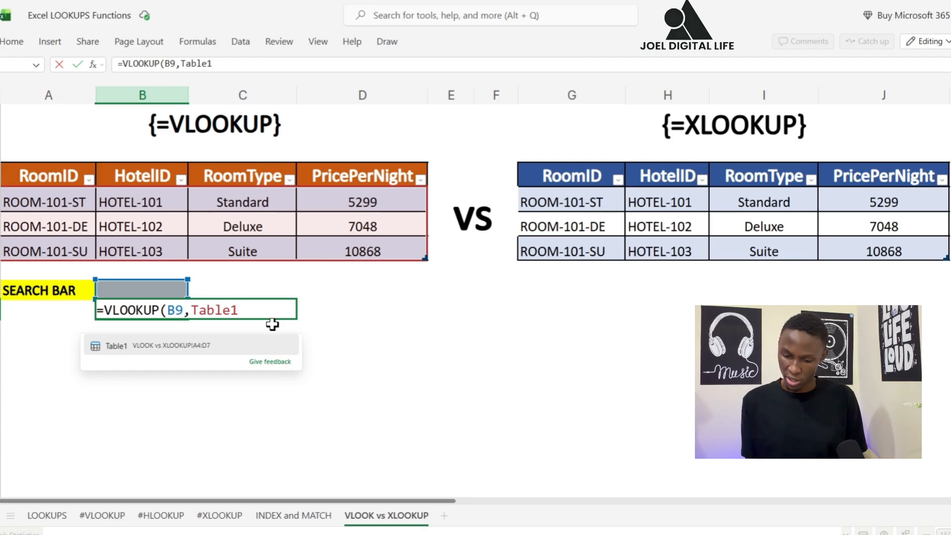
type(",3")
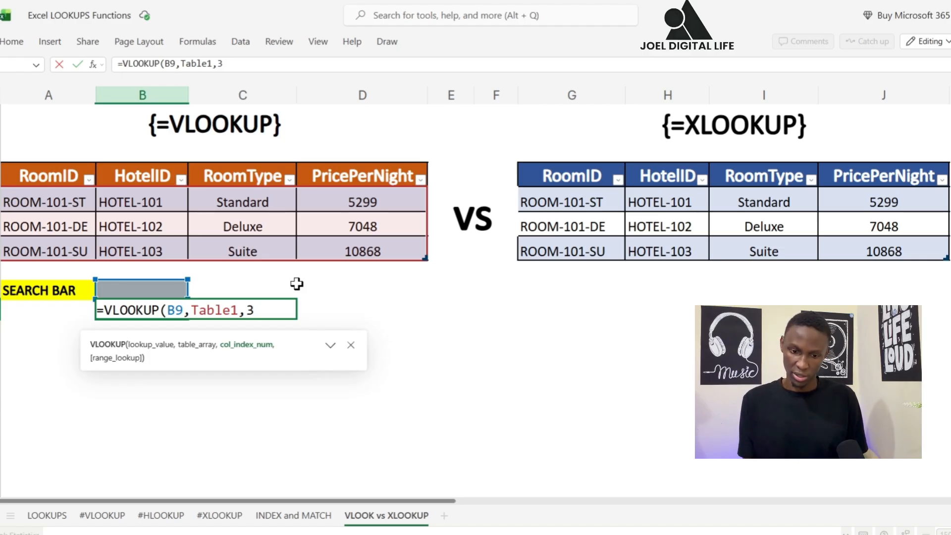
type(")")
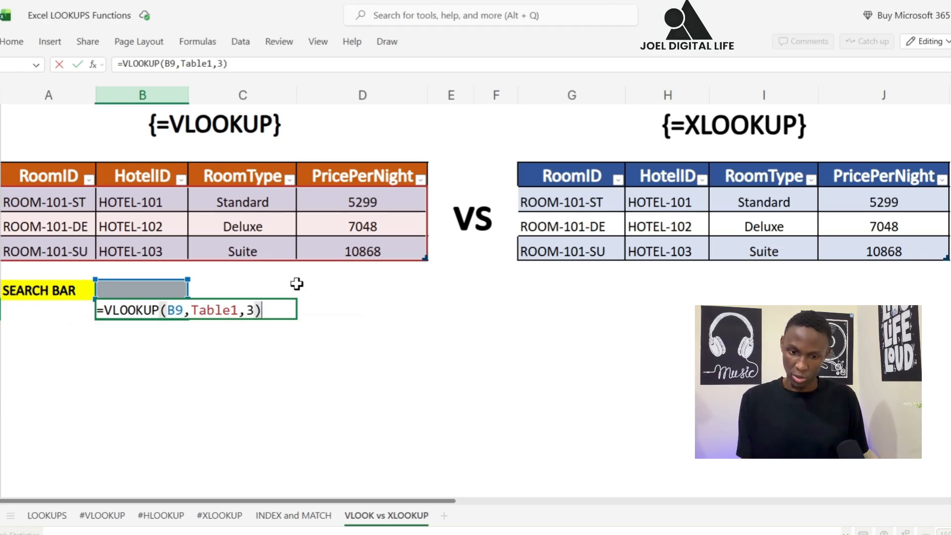
key("Return")
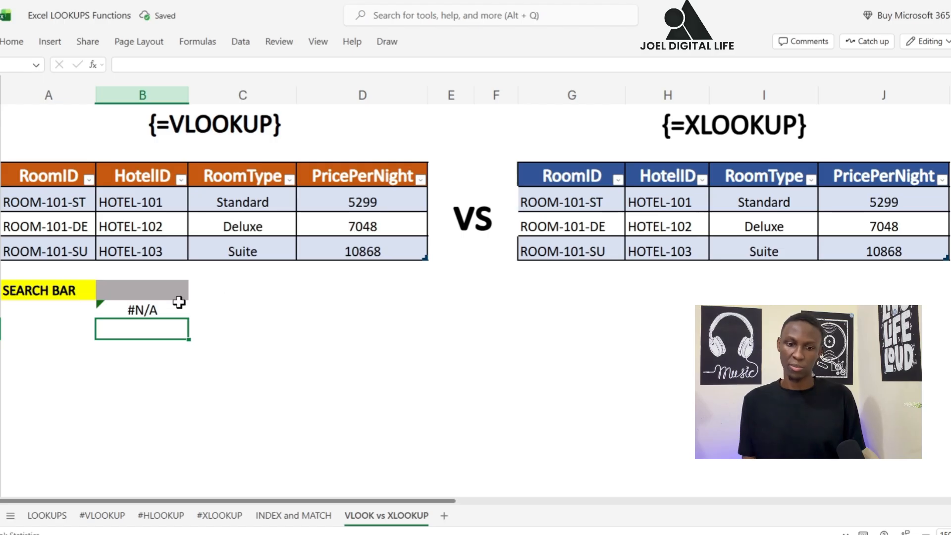
left_click(152, 311)
left_click(242, 334)
left_click(171, 328)
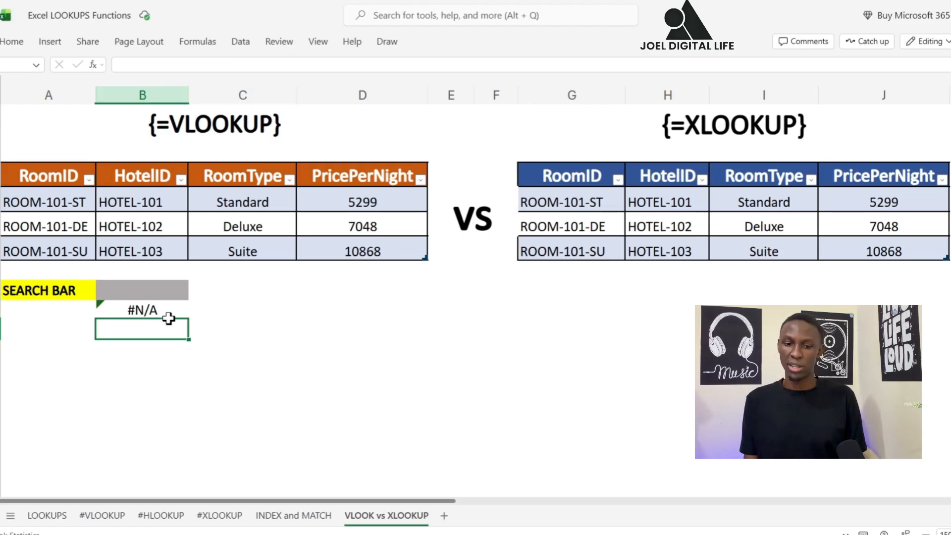
left_click(181, 307)
left_click(179, 286)
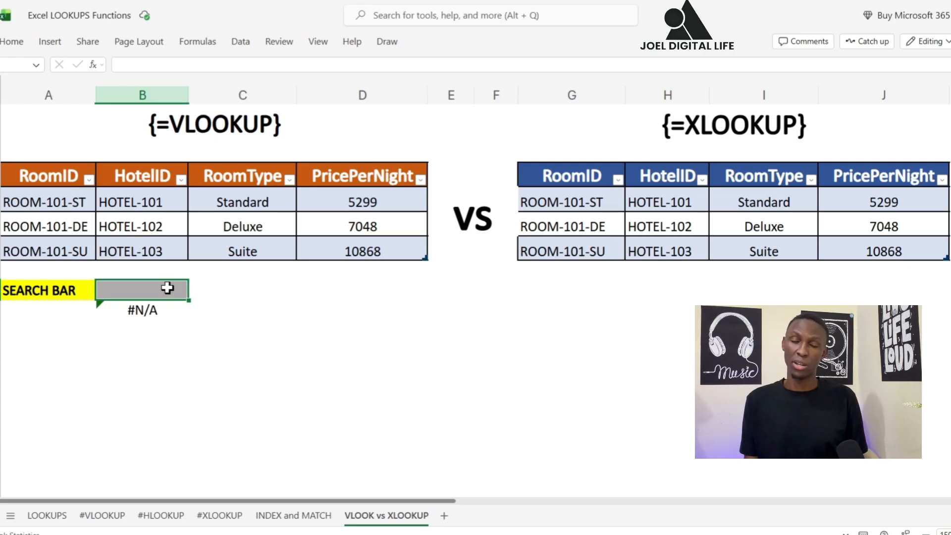
left_click(217, 322)
Add list data validation to the gray search cell B9, using the room IDs in $A$5:$A$7 as its source.
left_click(175, 292)
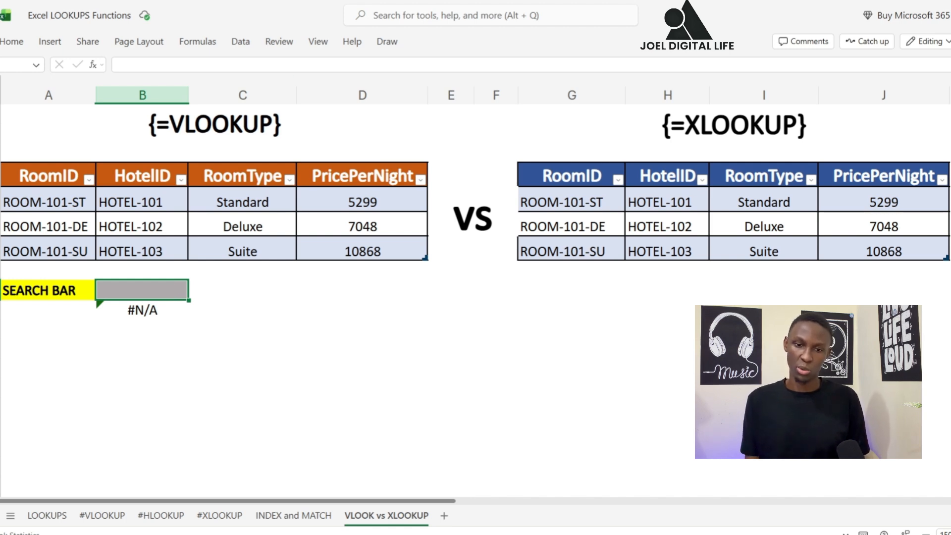
left_click(12, 41)
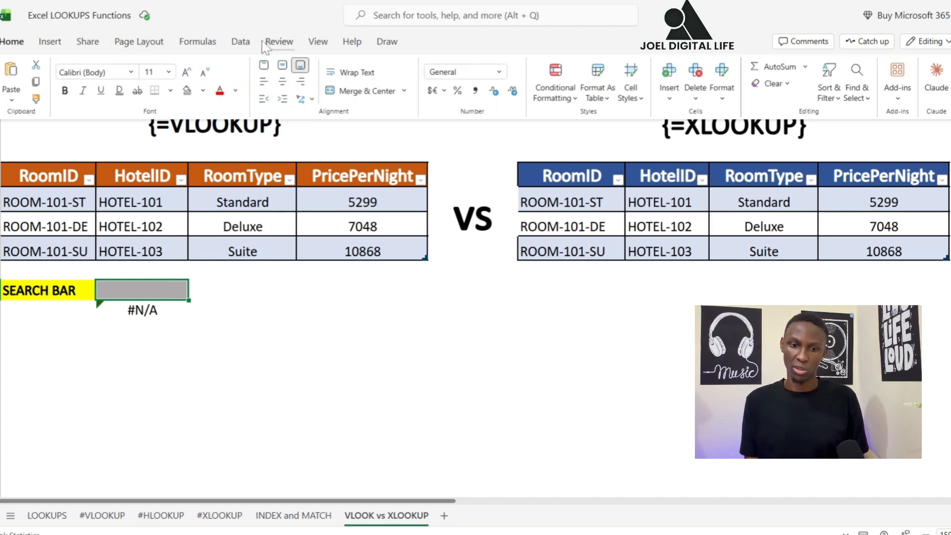
left_click(241, 41)
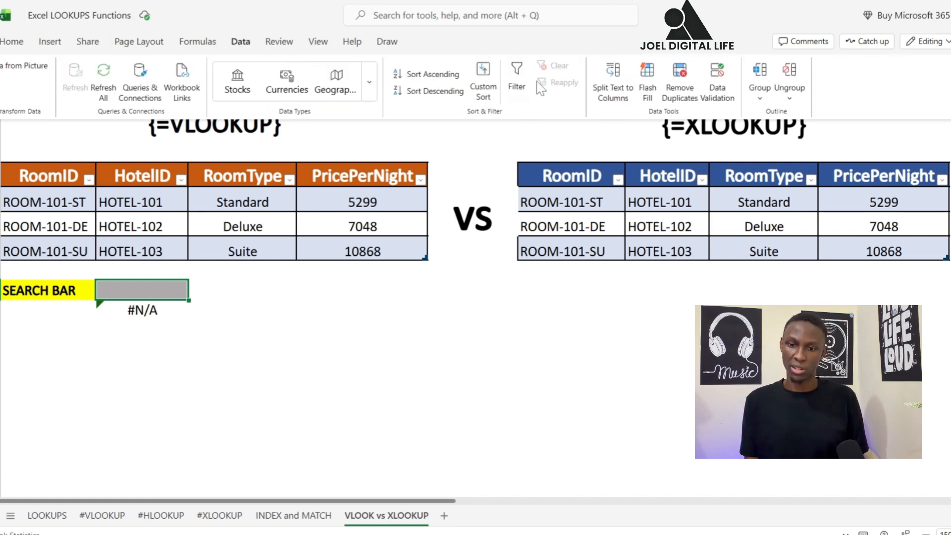
left_click(718, 83)
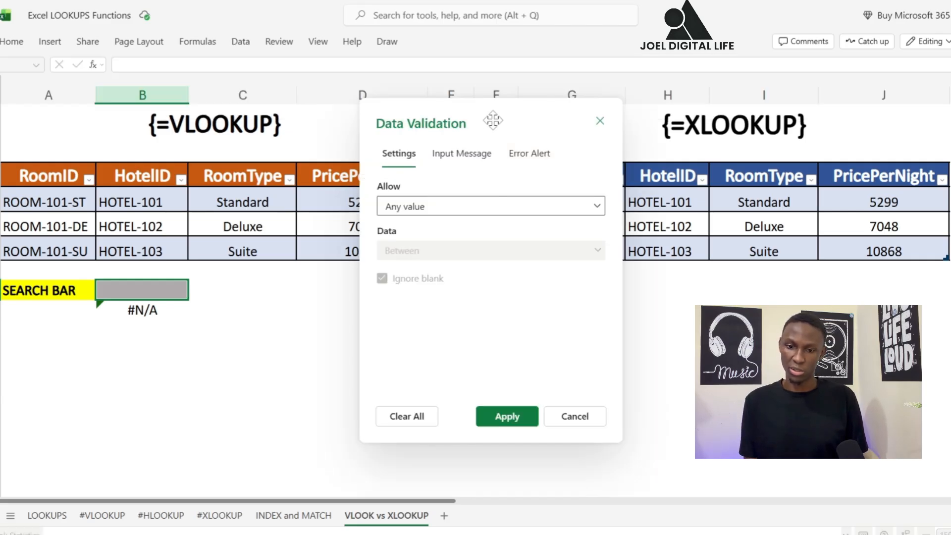
left_click_drag(490, 125, 410, 150)
left_click(337, 231)
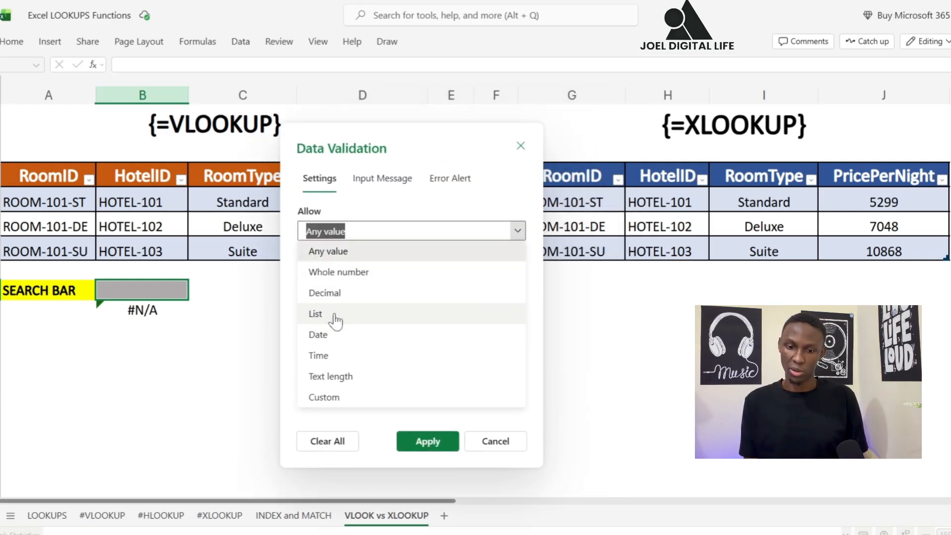
left_click(334, 316)
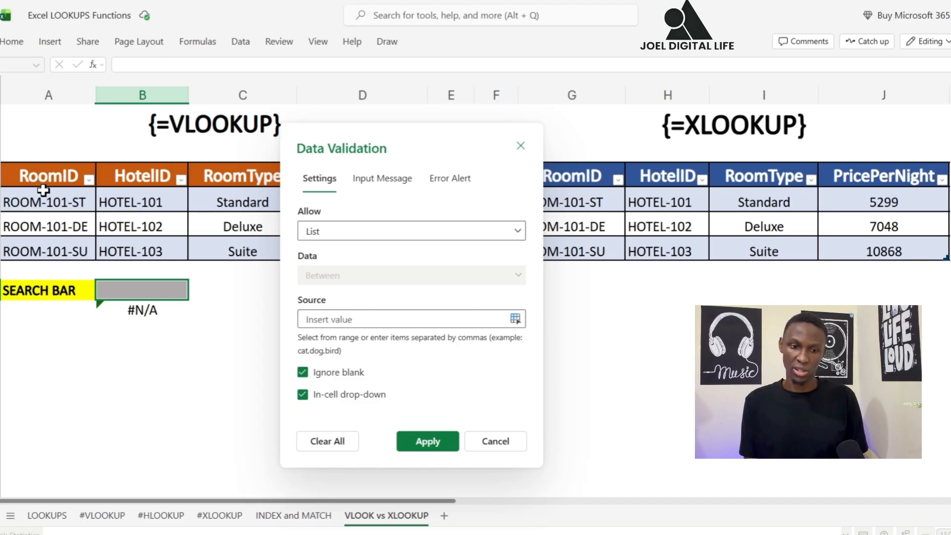
left_click_drag(48, 197, 51, 237)
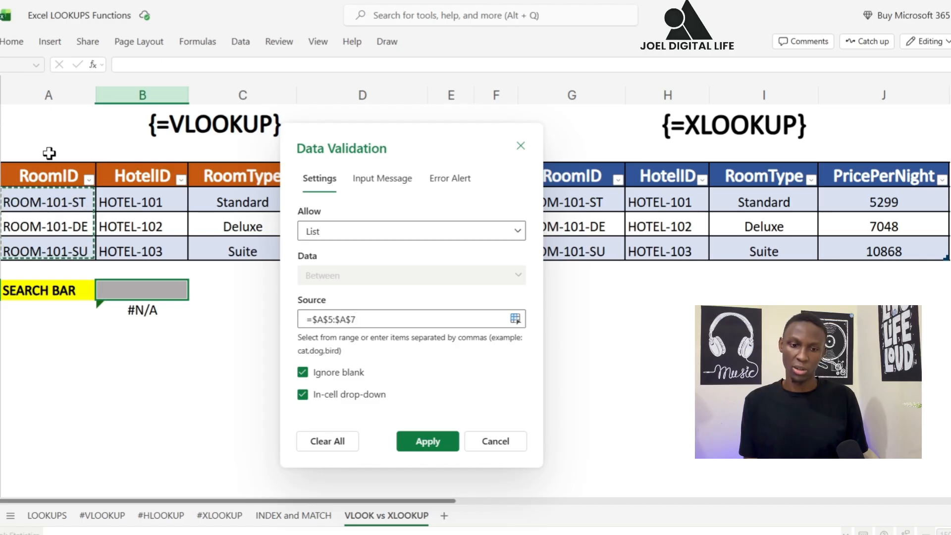
left_click(428, 441)
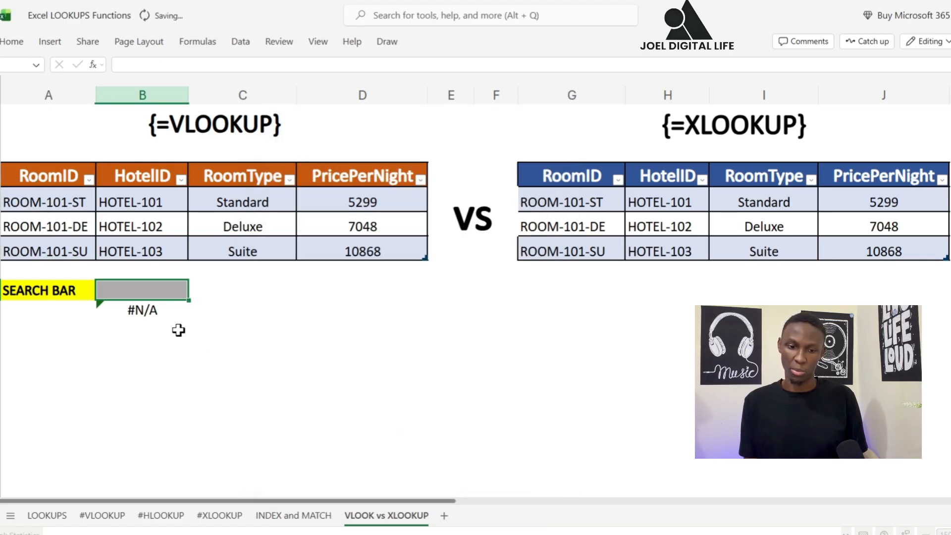
Test the search drop-down in B9 with ROOM-101-DE and ROOM-101-ST, and inspect the lookup formula in B10.
left_click(197, 289)
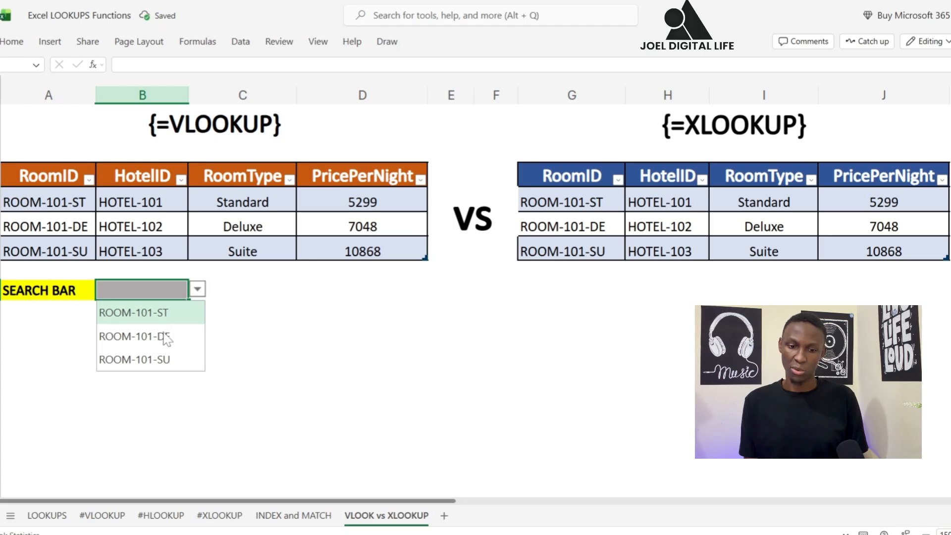
left_click(127, 340)
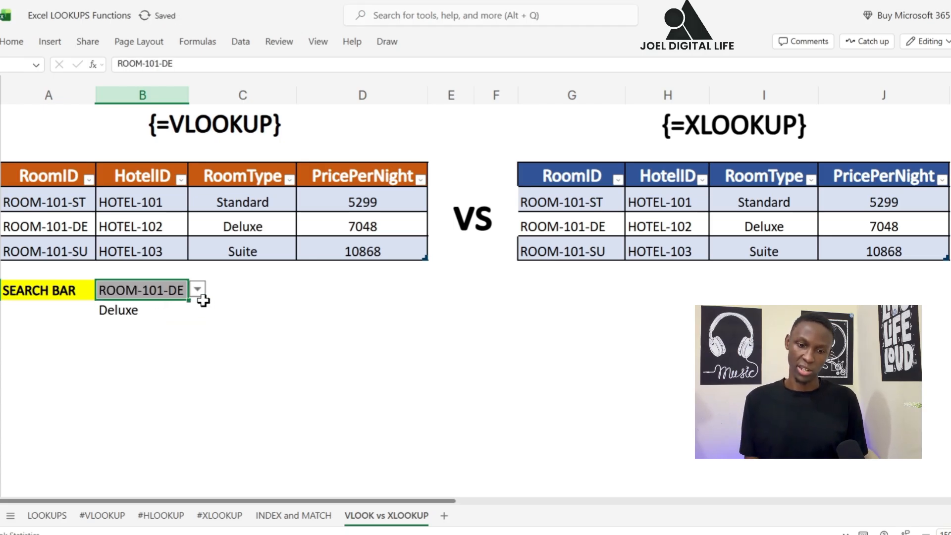
left_click(198, 290)
left_click(149, 313)
left_click(233, 314)
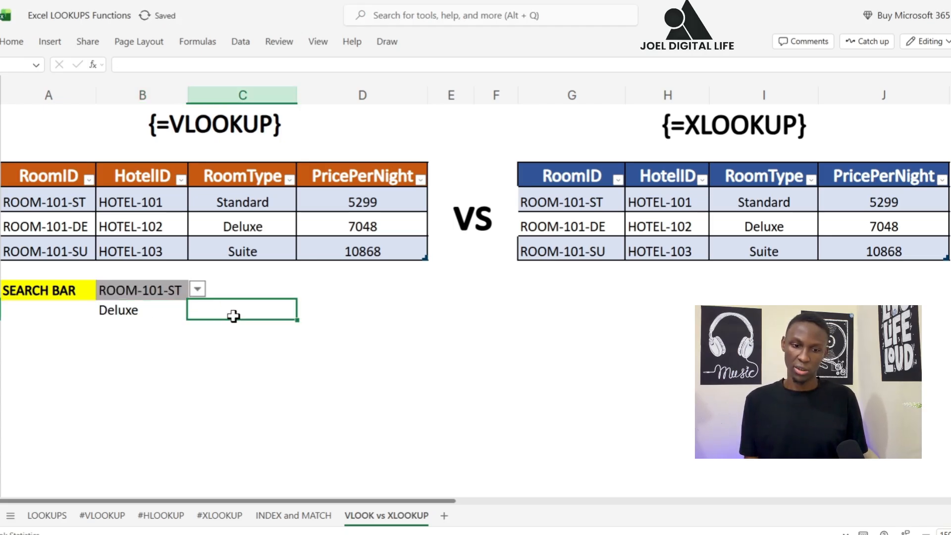
left_click(159, 308)
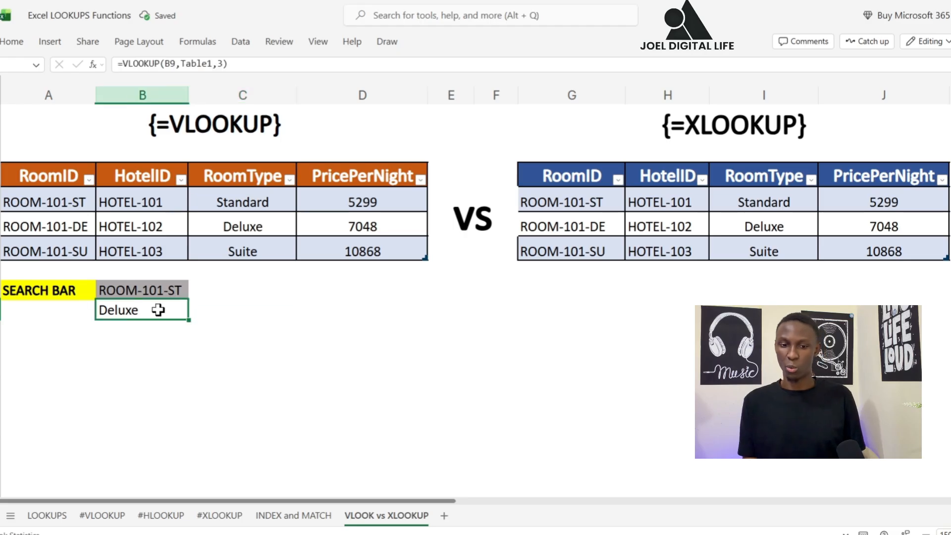
Choose ROOM-101-DE as the room ID in the search cell B9.
left_click(218, 287)
left_click(184, 284)
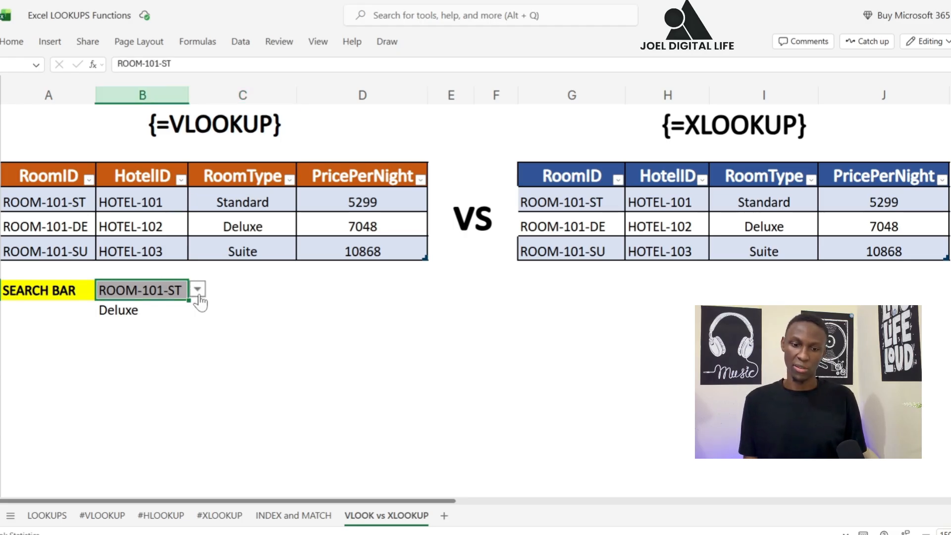
left_click(197, 289)
left_click(149, 333)
left_click(161, 322)
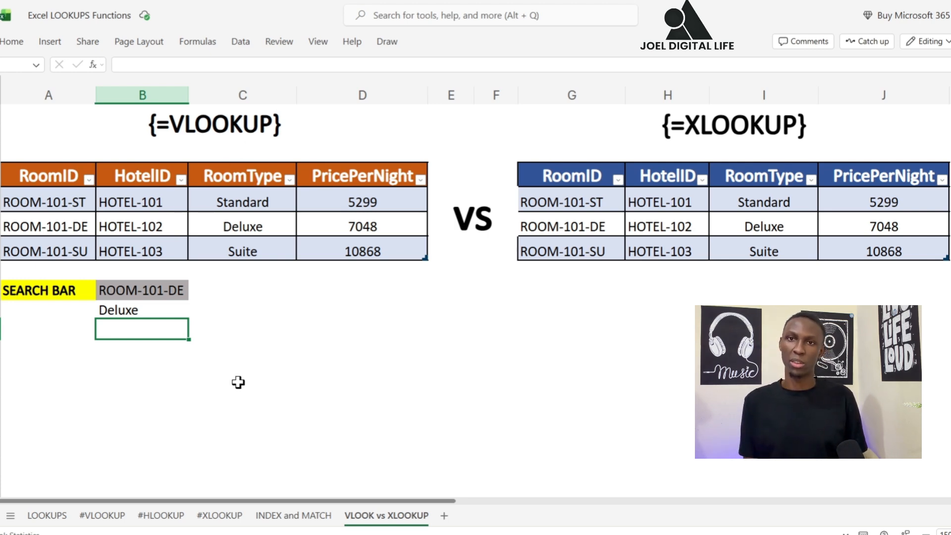
Try inserting a blank column to the right of the VLOOKUP table's RoomType column, and undo the insertion.
left_click(258, 88)
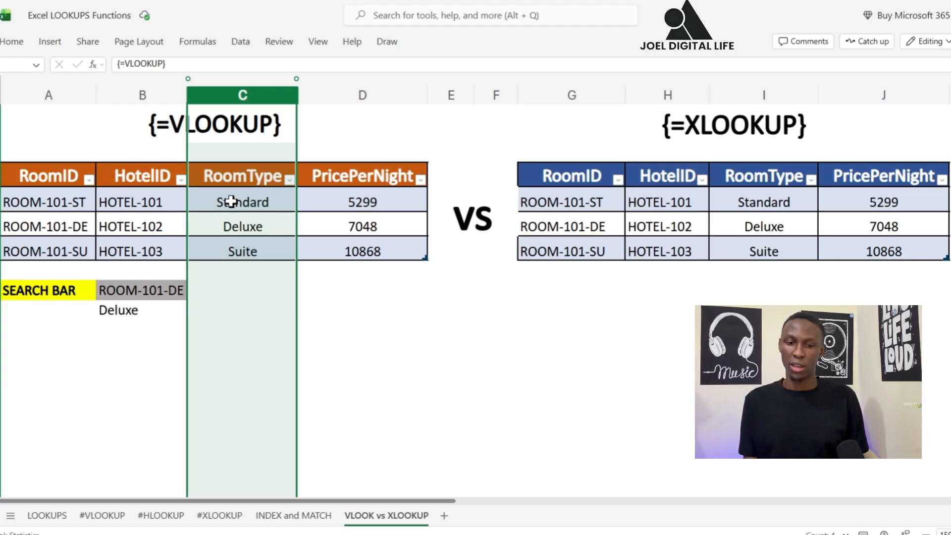
right_click(271, 93)
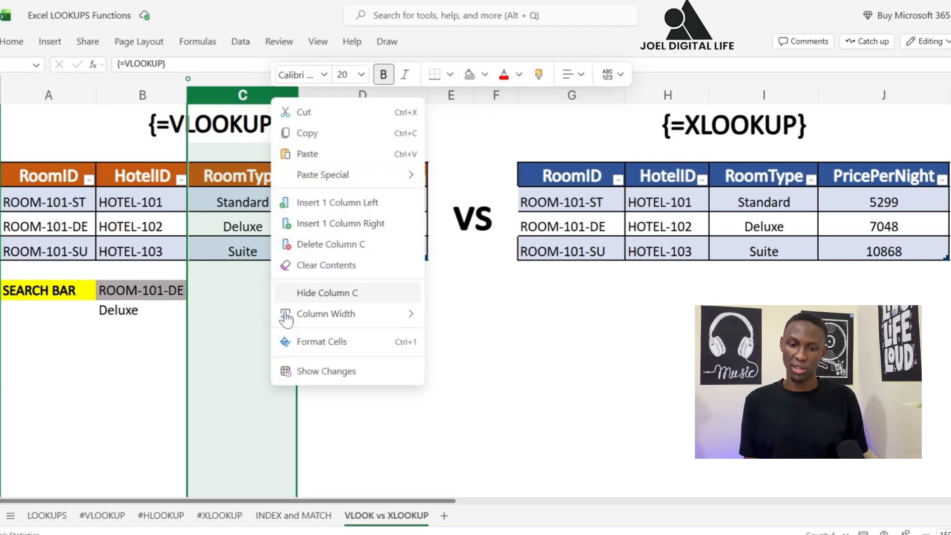
left_click(332, 227)
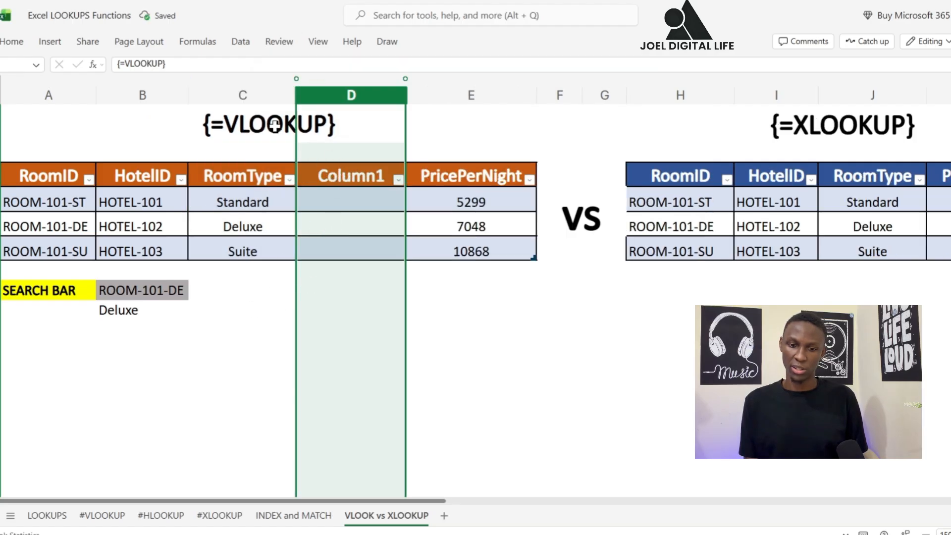
left_click(11, 41)
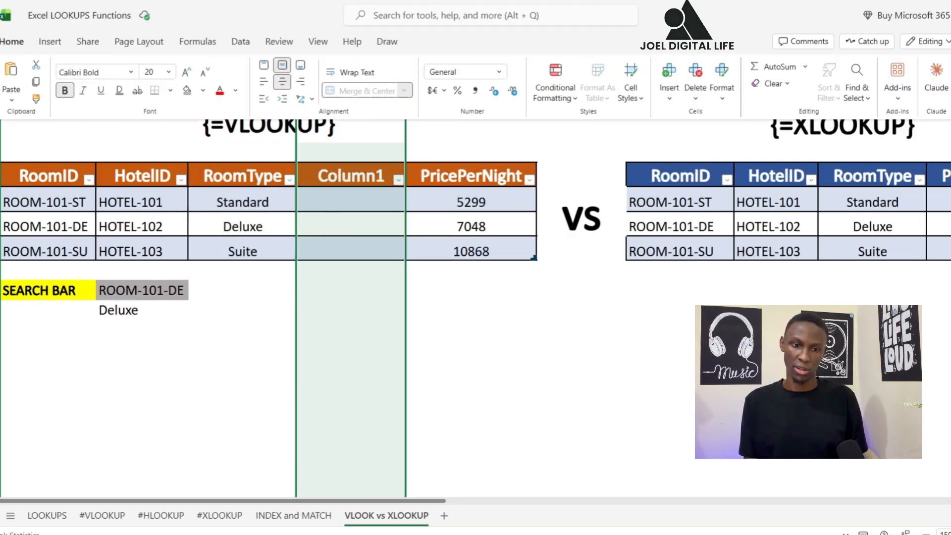
key("ctrl+z")
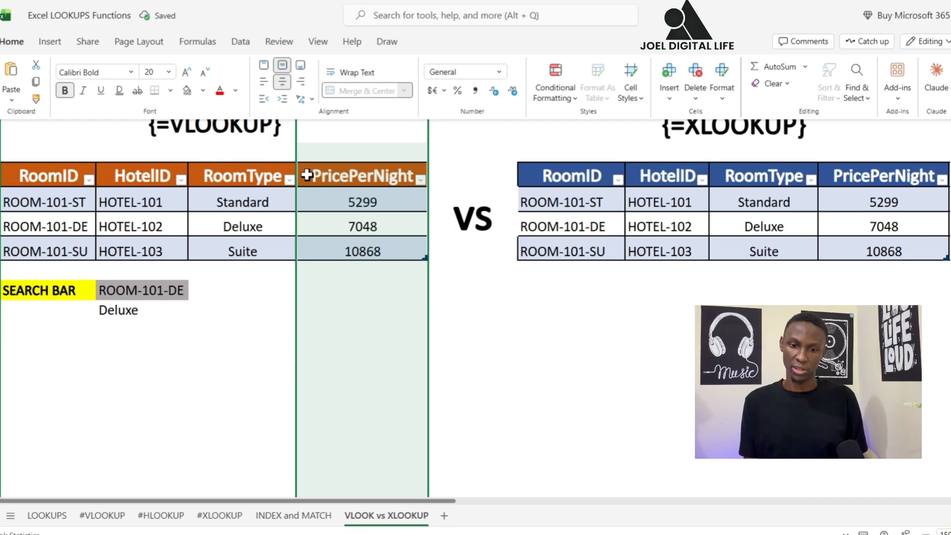
left_click(274, 339)
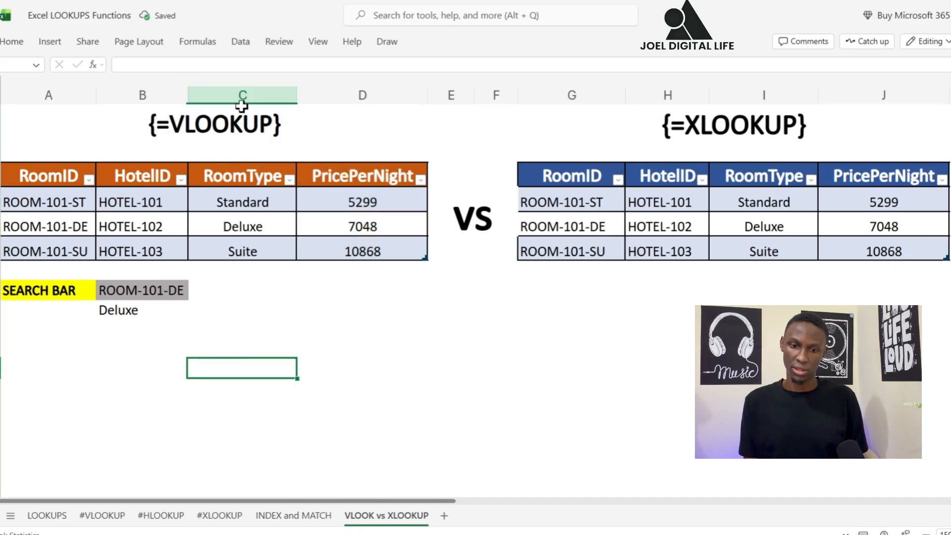
Insert a blank column to the left of the RoomType column in the VLOOKUP table.
left_click(247, 89)
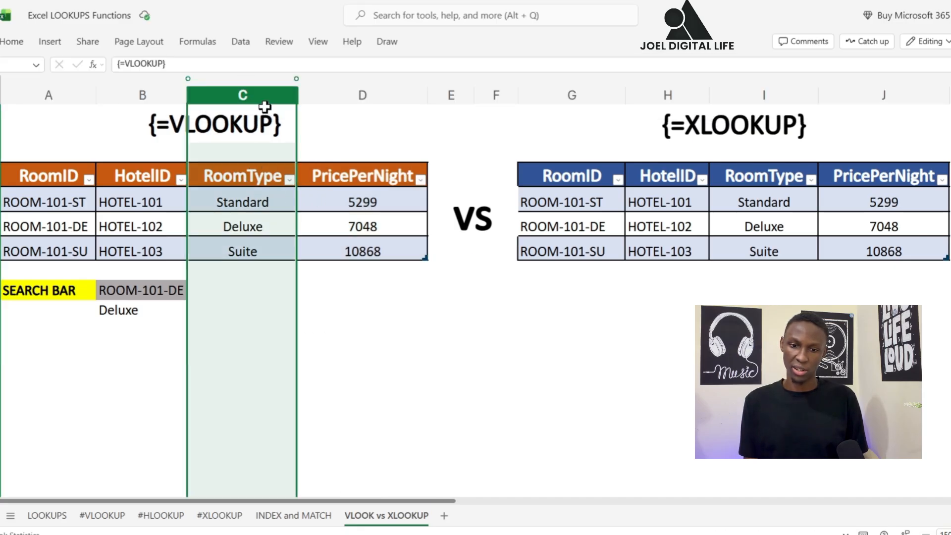
right_click(264, 102)
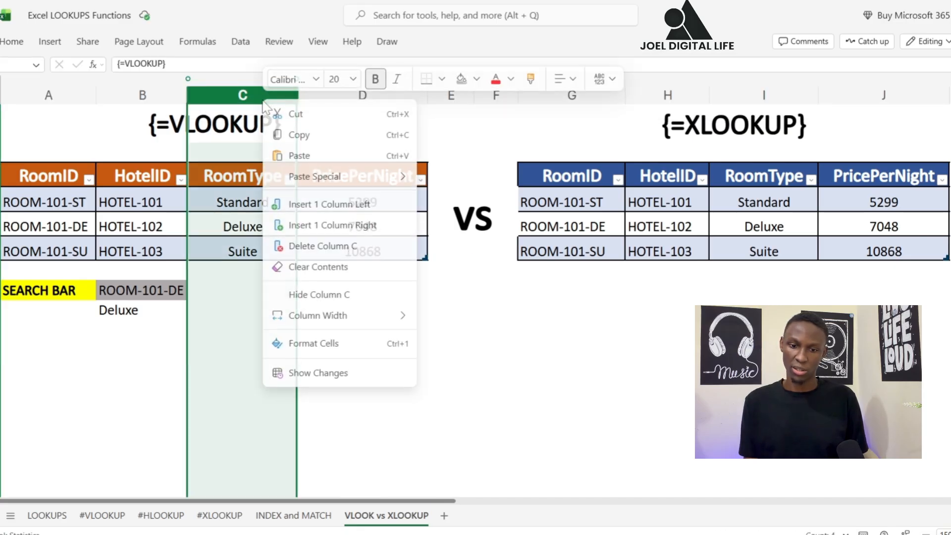
left_click(328, 205)
Check the search cell B9 and the VLOOKUP formula and result in B10 against the inserted column.
left_click(173, 286)
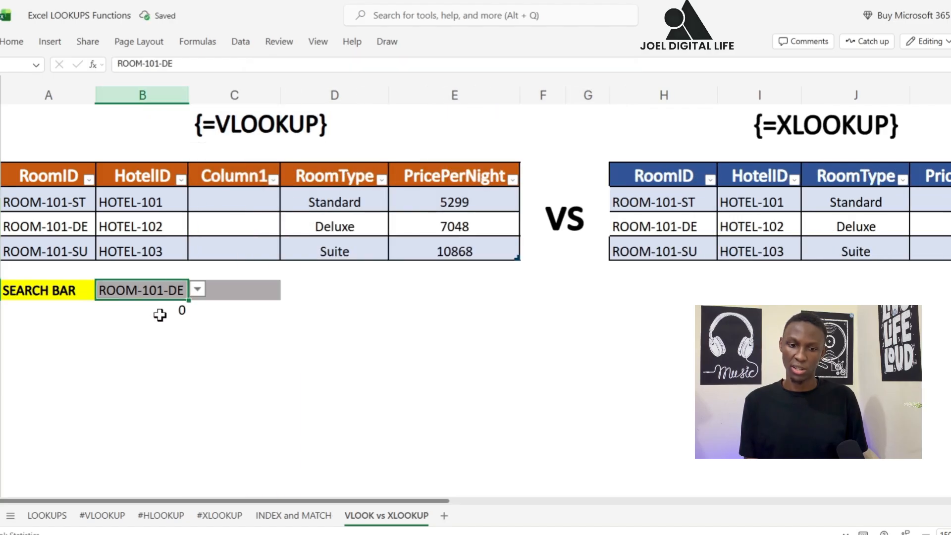
left_click(159, 315)
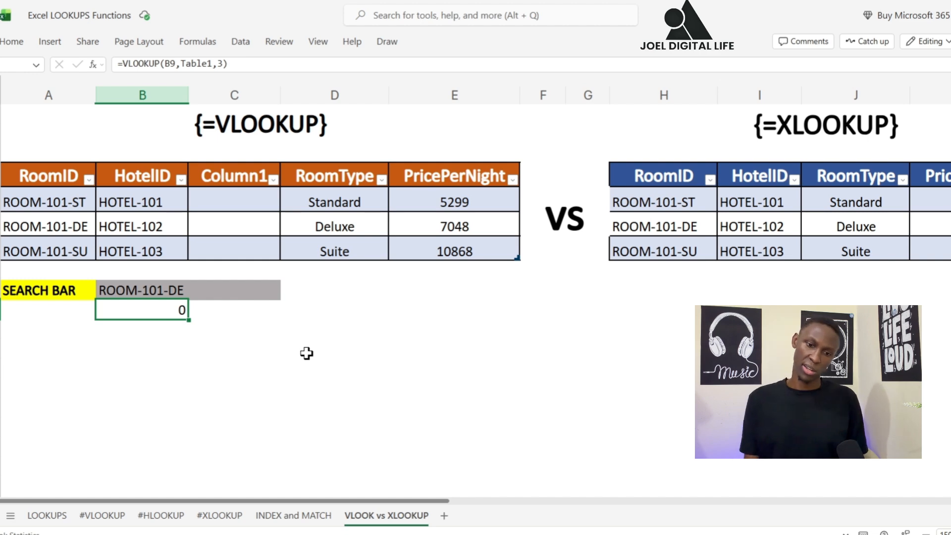
left_click(226, 45)
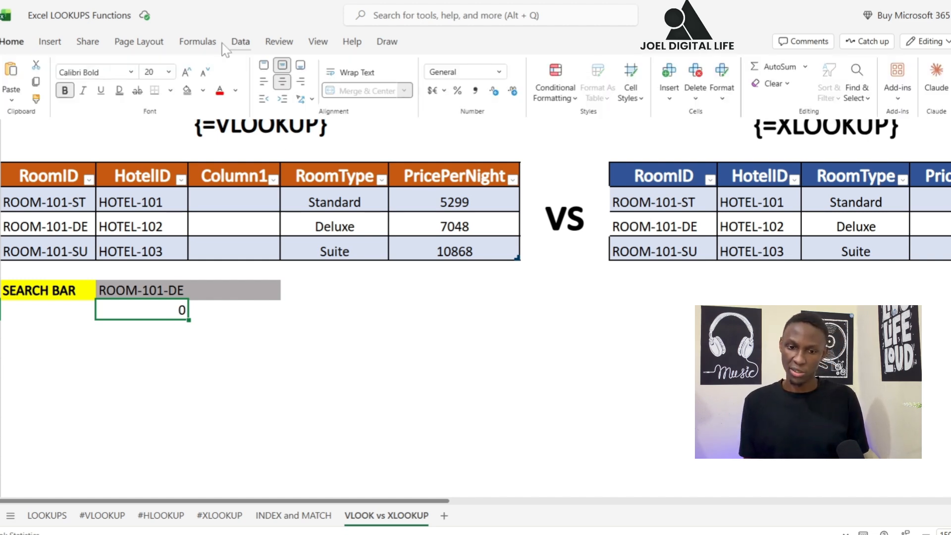
left_click(260, 260)
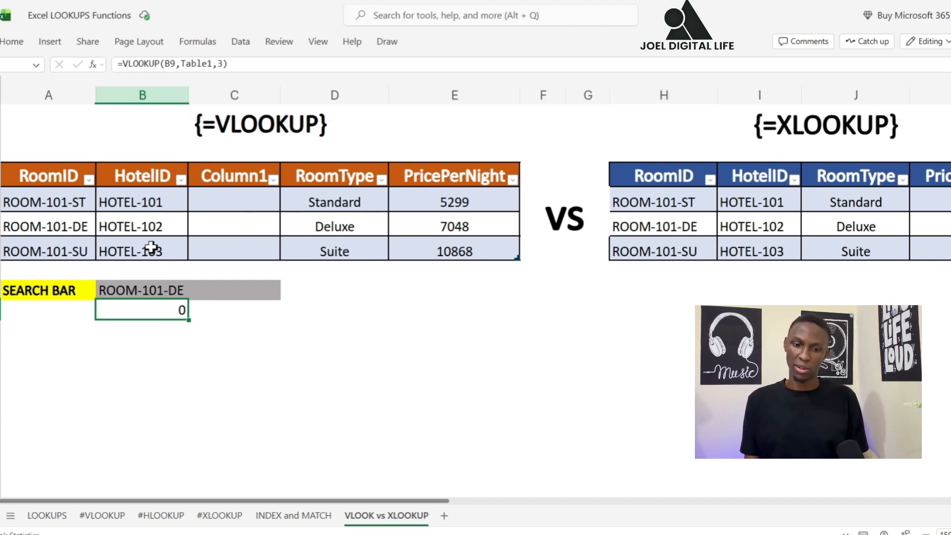
Inspect the VLOOKUP formula in B10, and undo the insertion of the blank column beside RoomType in the VLOOKUP table.
double_click(171, 311)
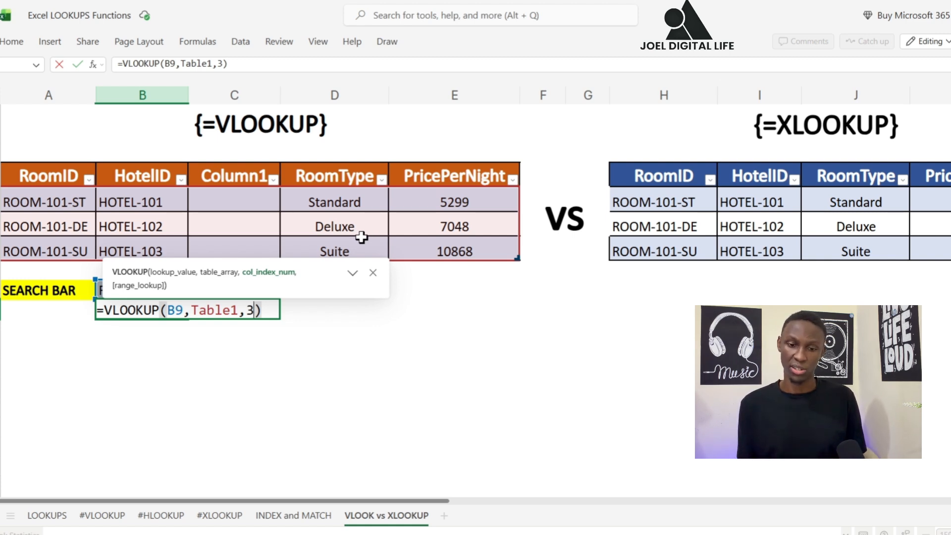
left_click(234, 204)
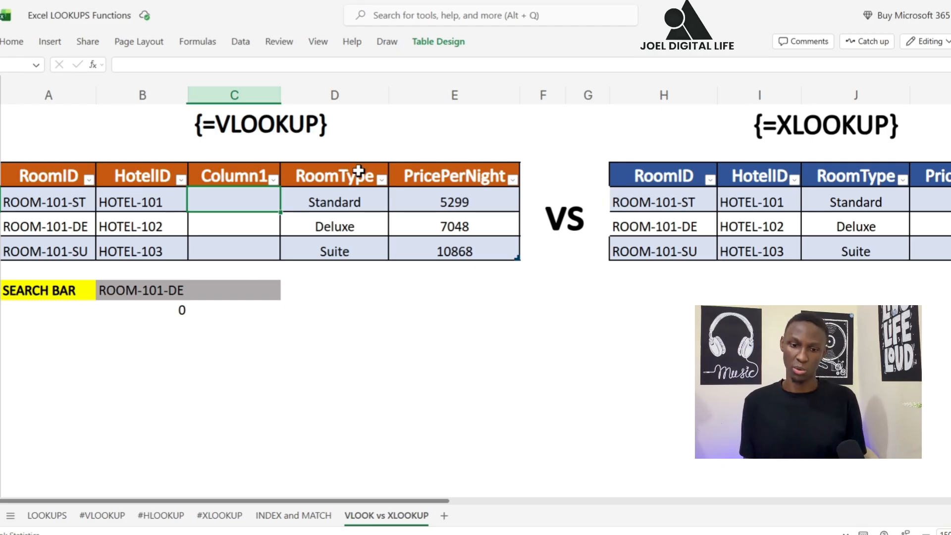
left_click(11, 42)
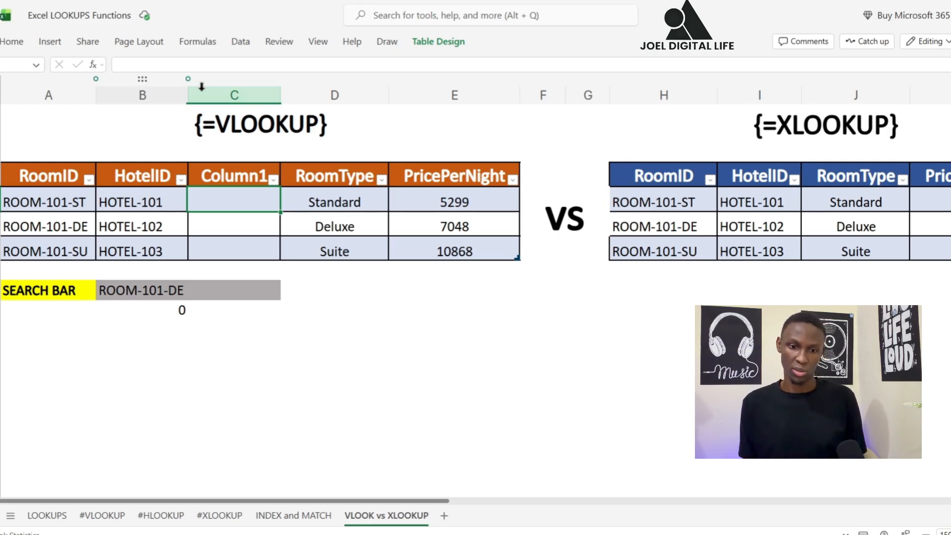
left_click(162, 141)
left_click(12, 42)
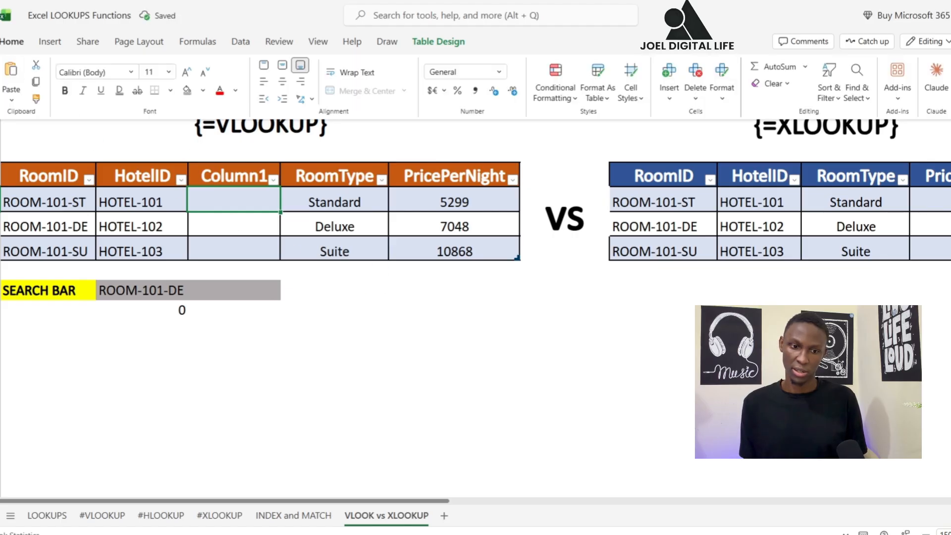
key("ctrl+z")
left_click(344, 360)
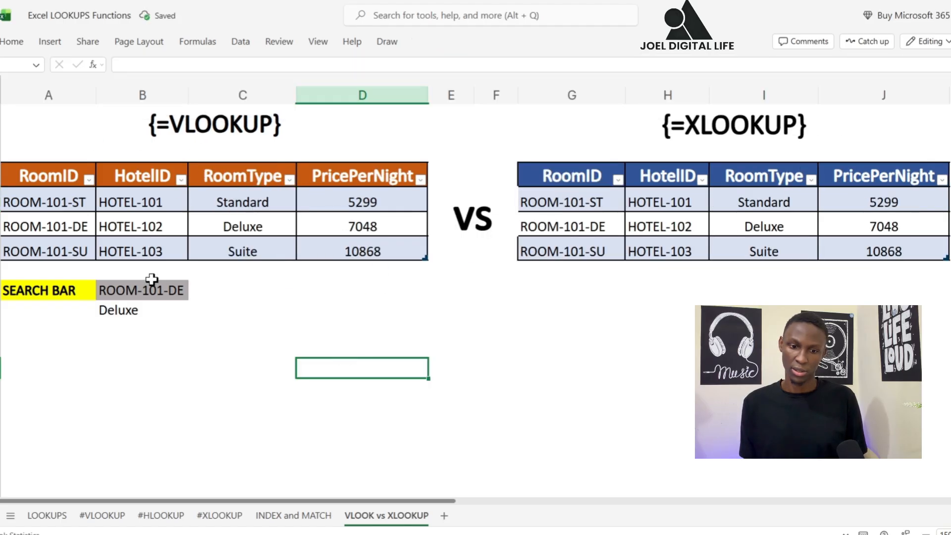
Test the VLOOKUP result in B10 by choosing ROOM-101-SU, ROOM-101-ST and ROOM-101-DE in turn in the search cell B9.
left_click(172, 302)
left_click(168, 287)
left_click(198, 289)
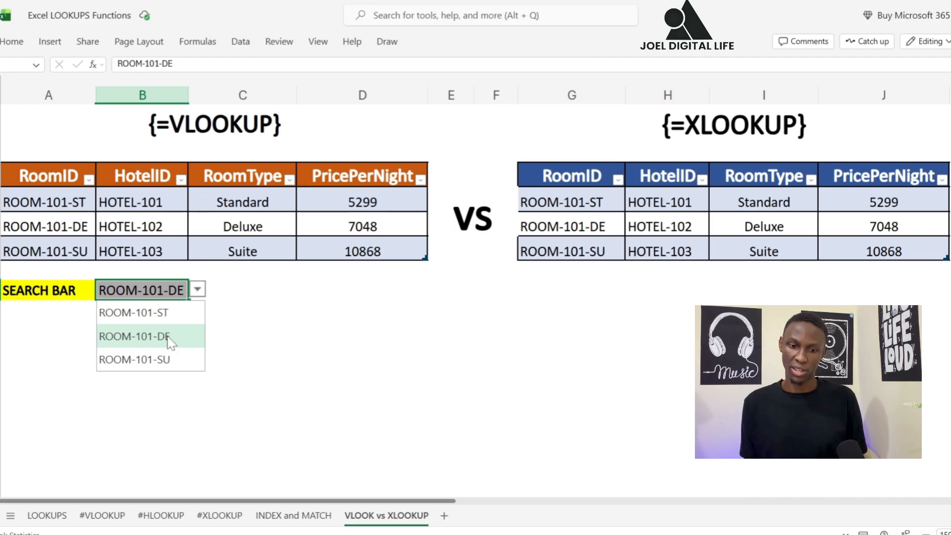
left_click(163, 352)
left_click(198, 288)
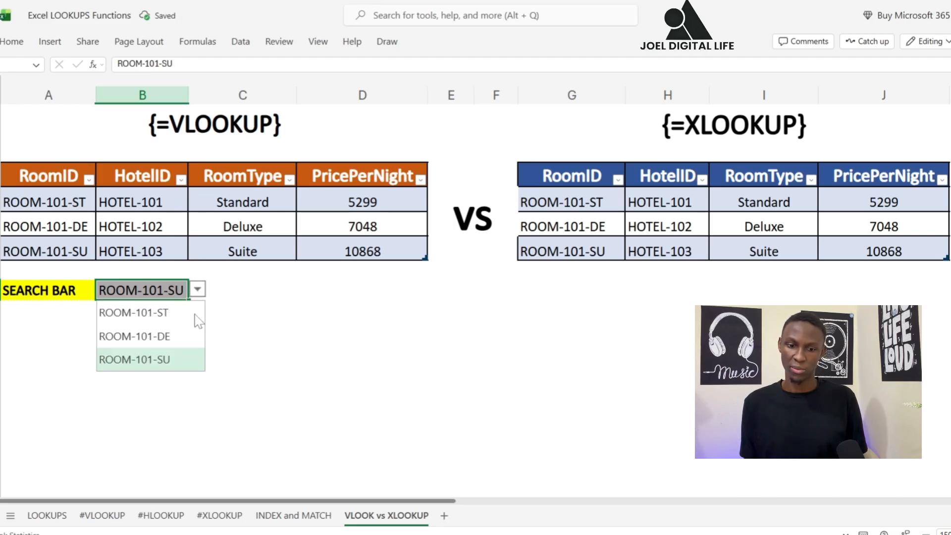
left_click(195, 315)
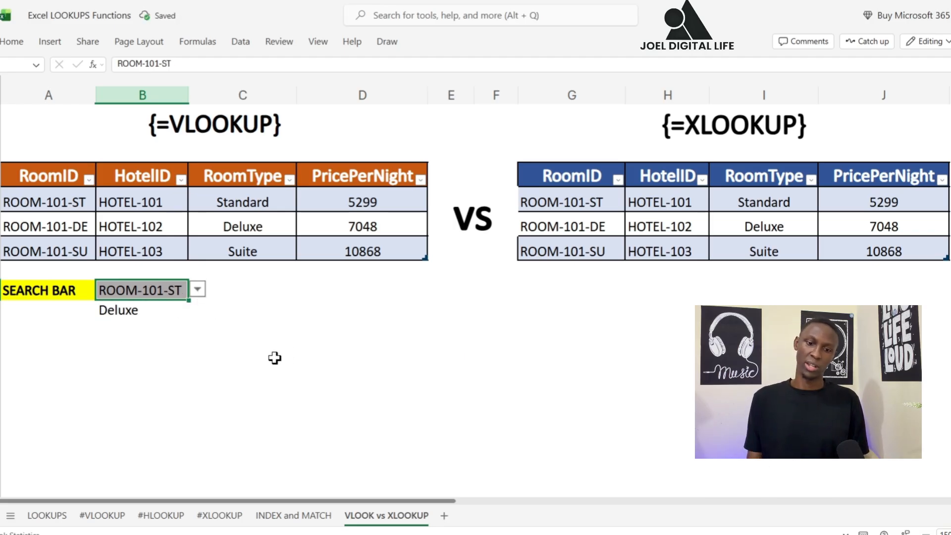
left_click(198, 290)
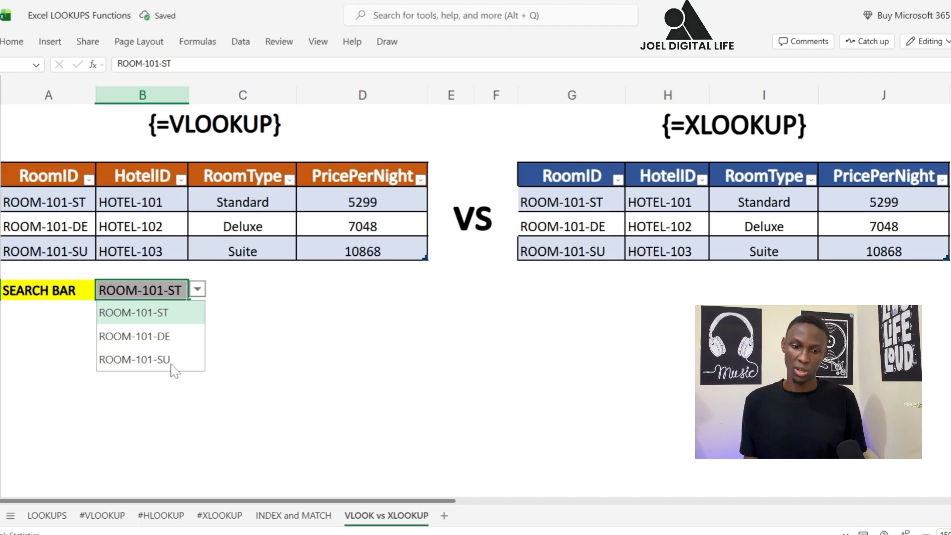
left_click(148, 335)
left_click(229, 329)
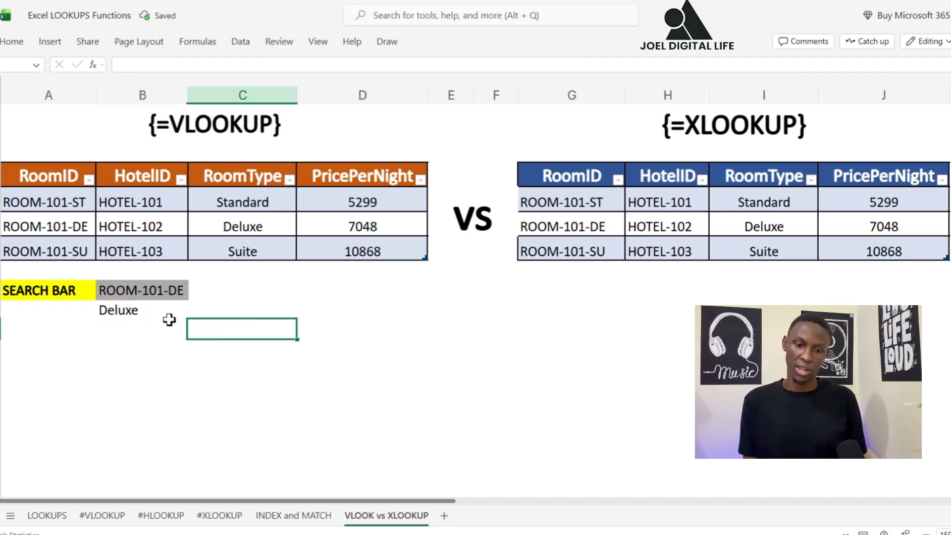
left_click(169, 319)
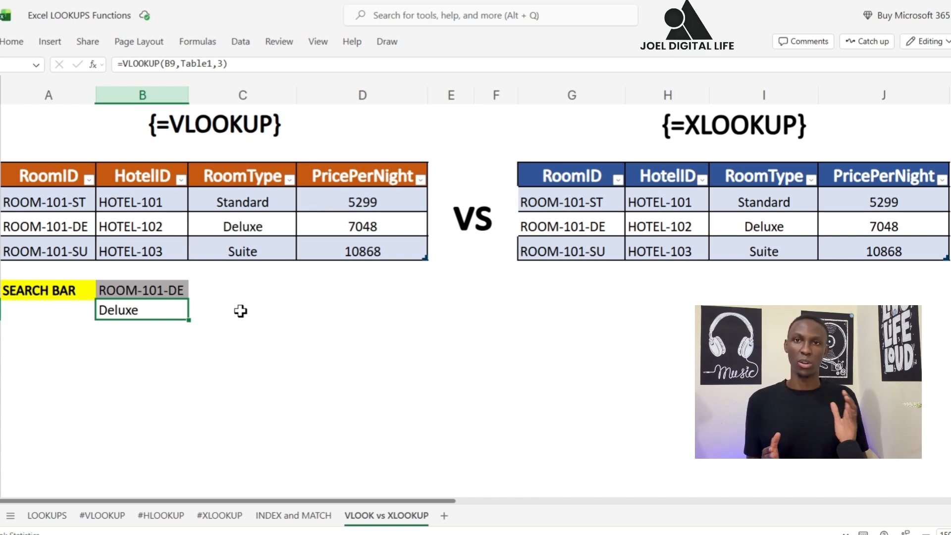
Fill cell C9 beside the room ID search cell with a light blue color.
left_click(212, 314)
left_click(230, 296)
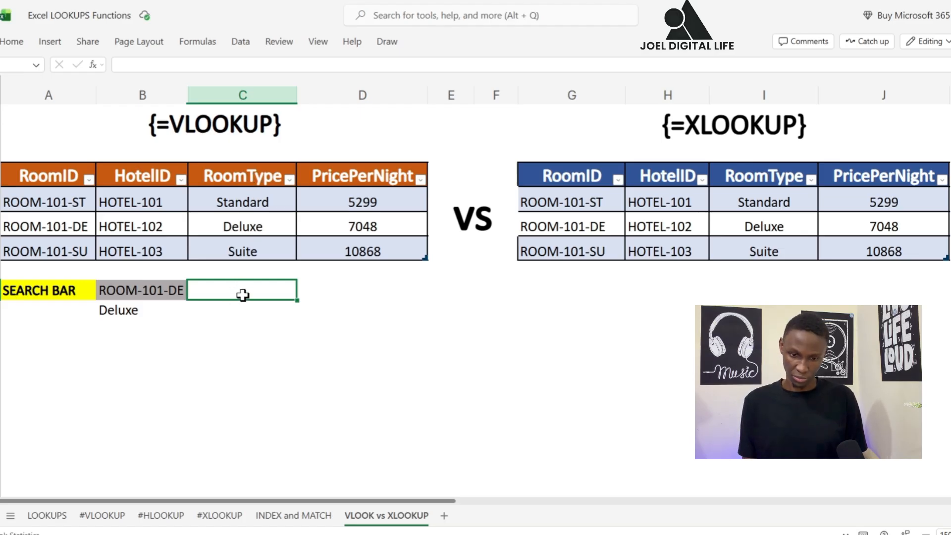
left_click(12, 41)
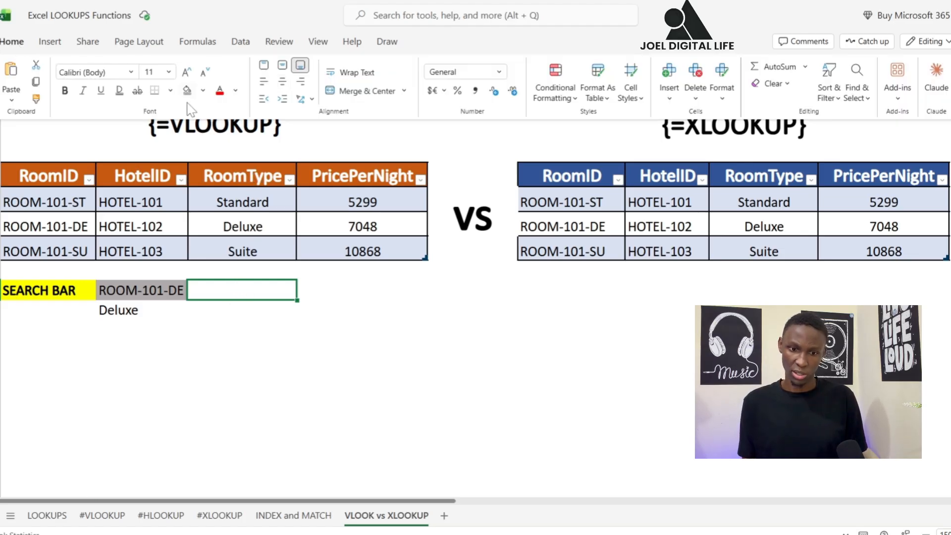
left_click(200, 94)
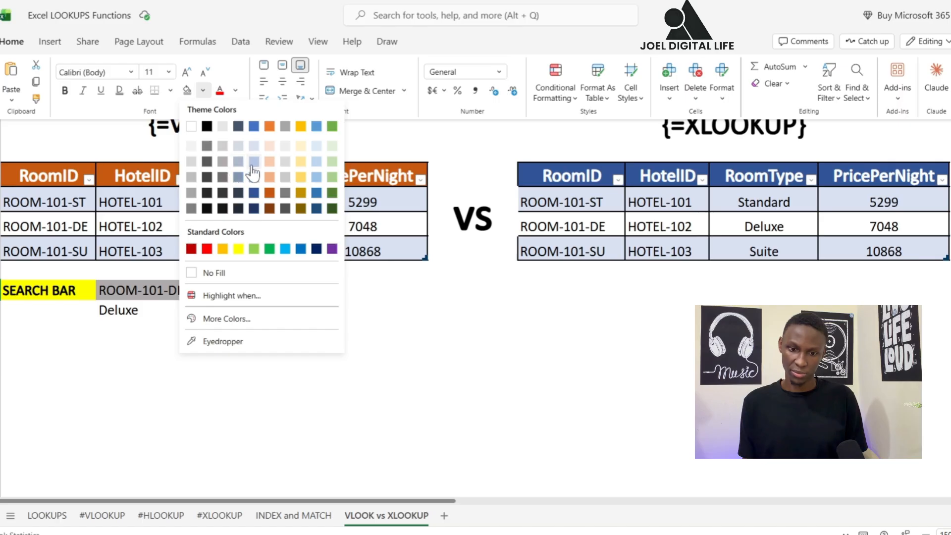
left_click(251, 200)
left_click(266, 322)
left_click(268, 295)
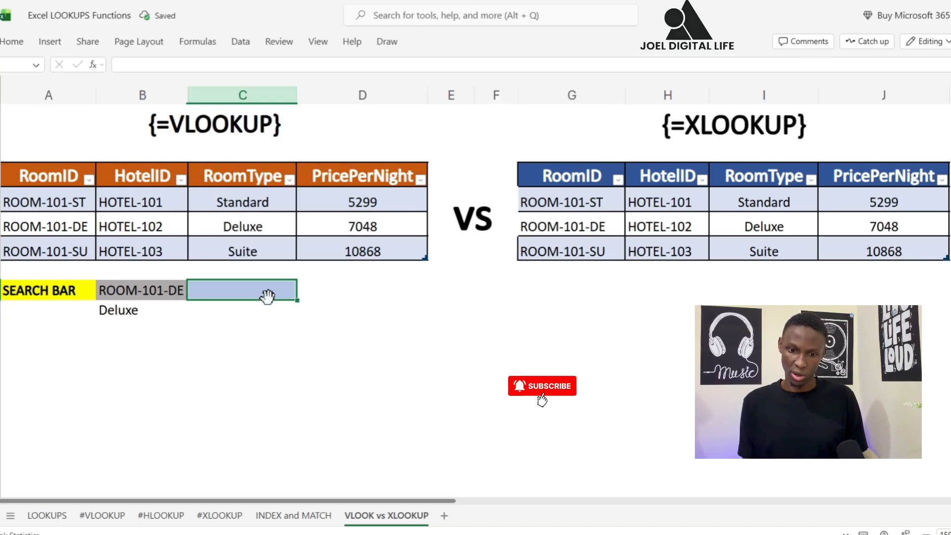
Add list data validation to C9 using the room types in =$C$5:$C$7 as the source.
left_click(238, 42)
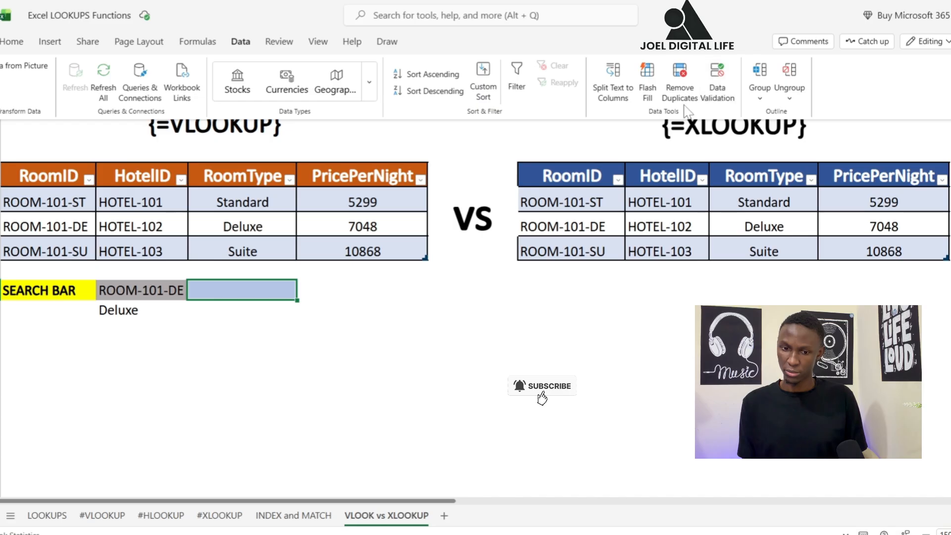
left_click(709, 94)
left_click(436, 206)
left_click(425, 297)
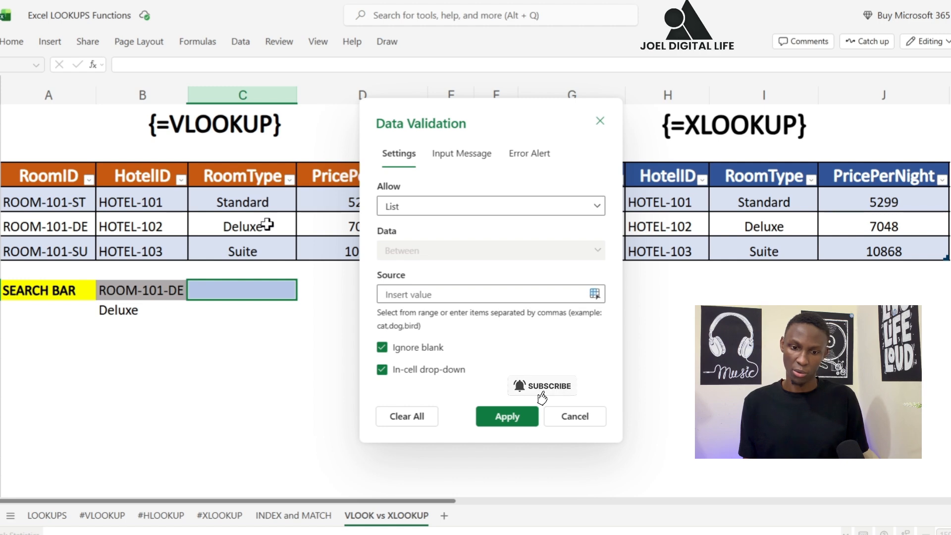
left_click_drag(270, 205, 266, 250)
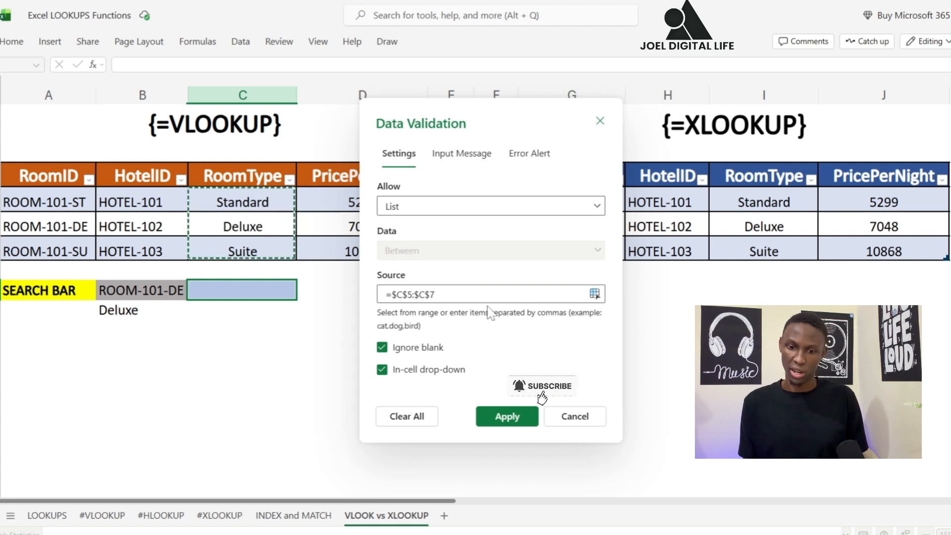
left_click(507, 416)
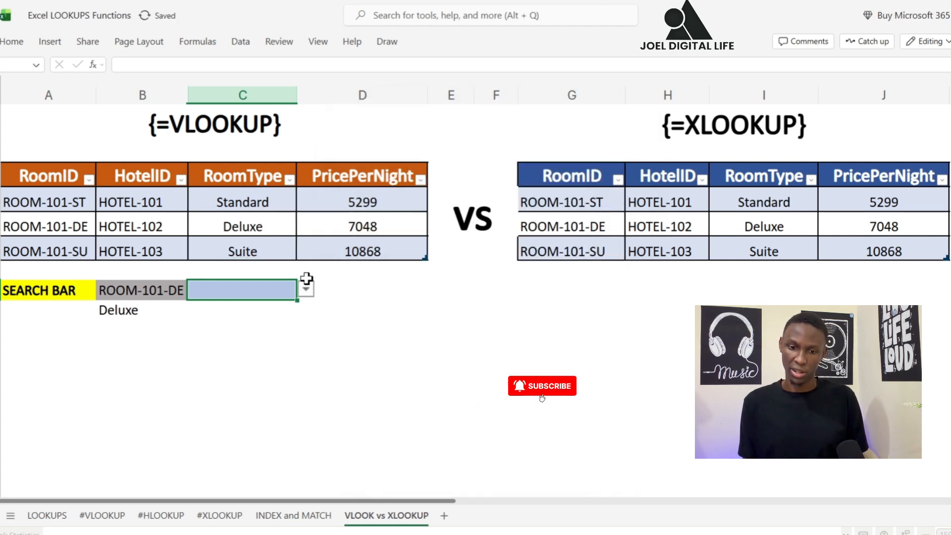
Try Deluxe in the room type search cell C9, and set it to Suite.
left_click(306, 290)
left_click(258, 337)
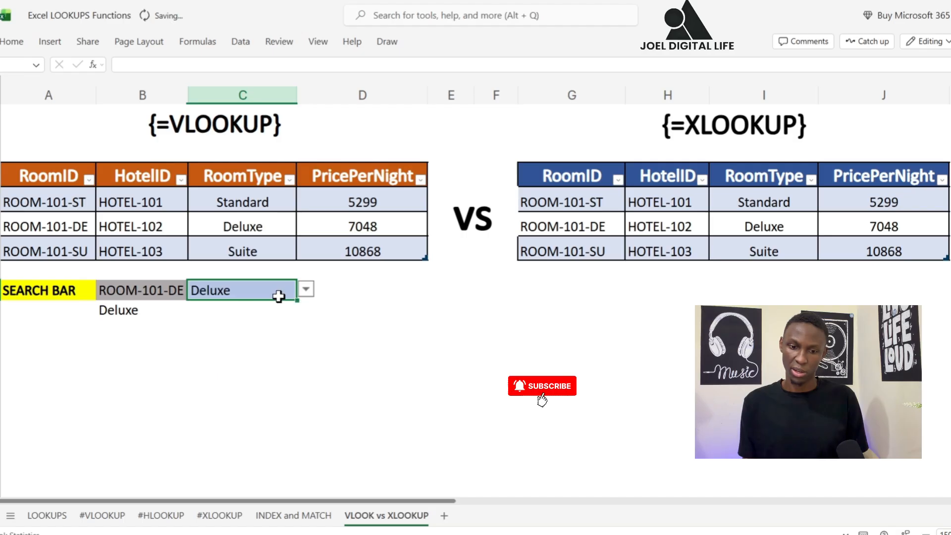
left_click(306, 290)
left_click(252, 355)
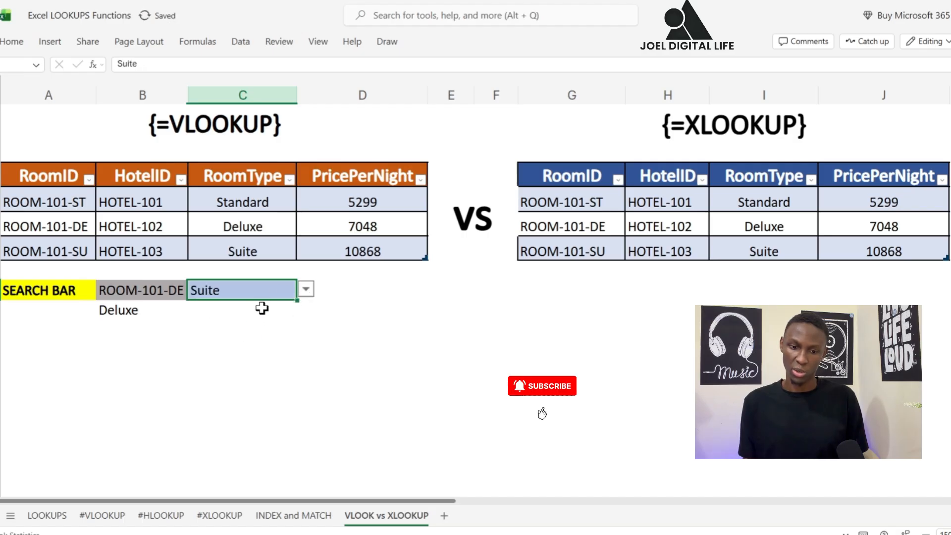
left_click(259, 308)
left_click(267, 295)
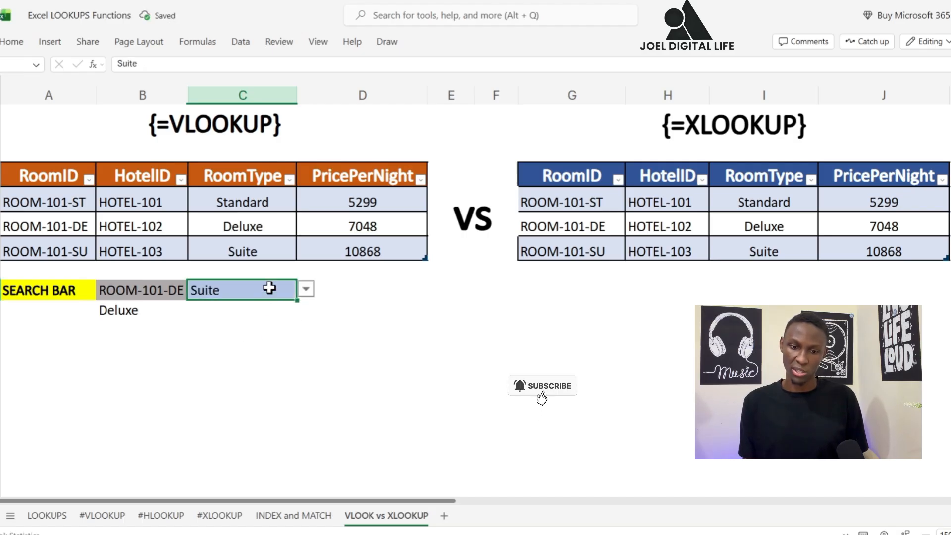
Enter the formula =VLOOKUP(C9,Table1,1) in C10 to look up the room ID from the chosen room type.
left_click(266, 310)
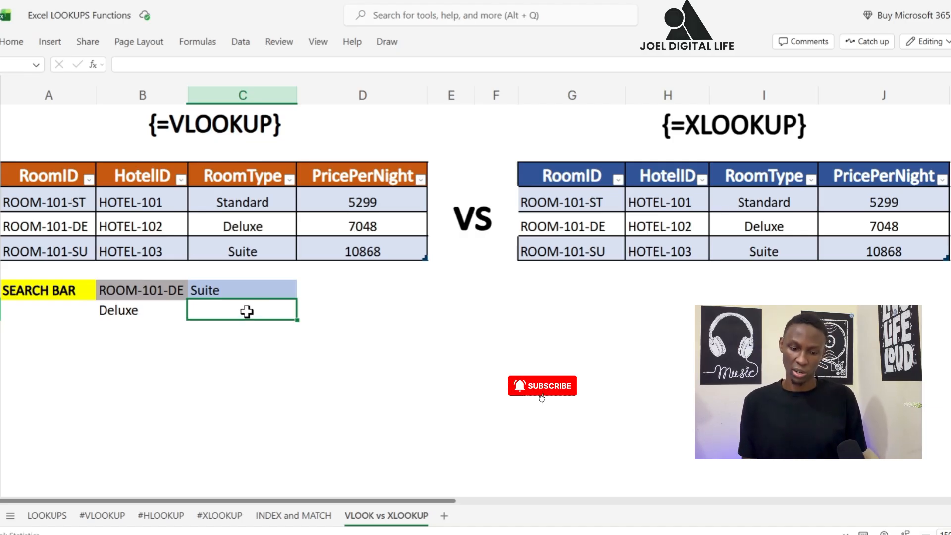
type("=")
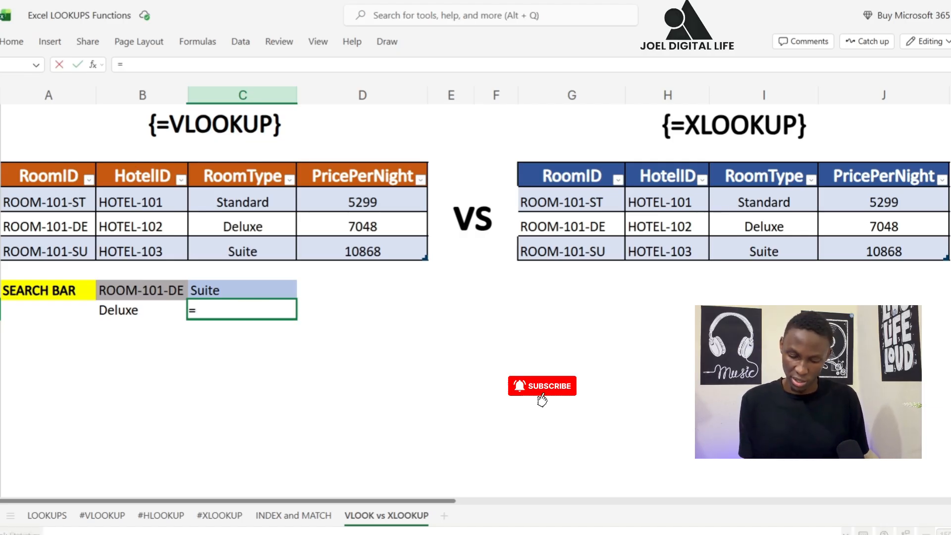
type("VLO")
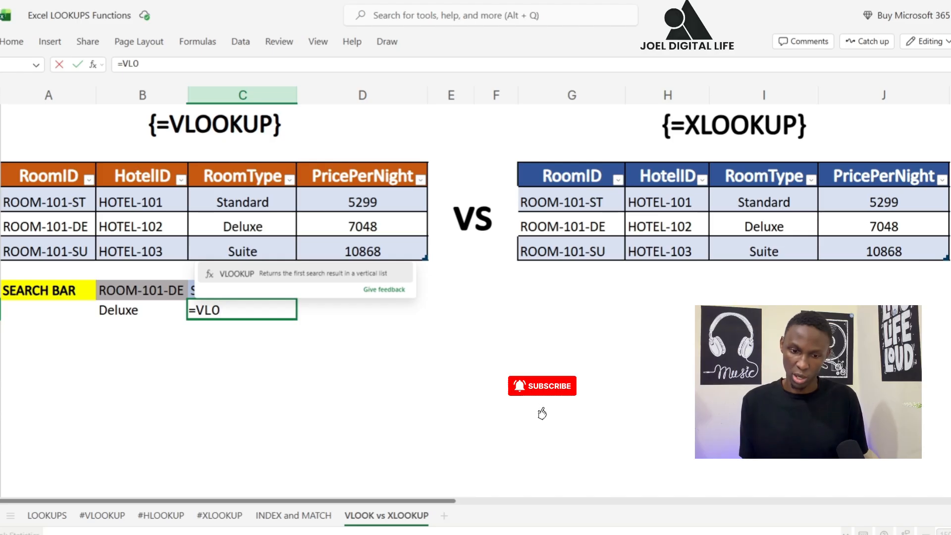
double_click(230, 274)
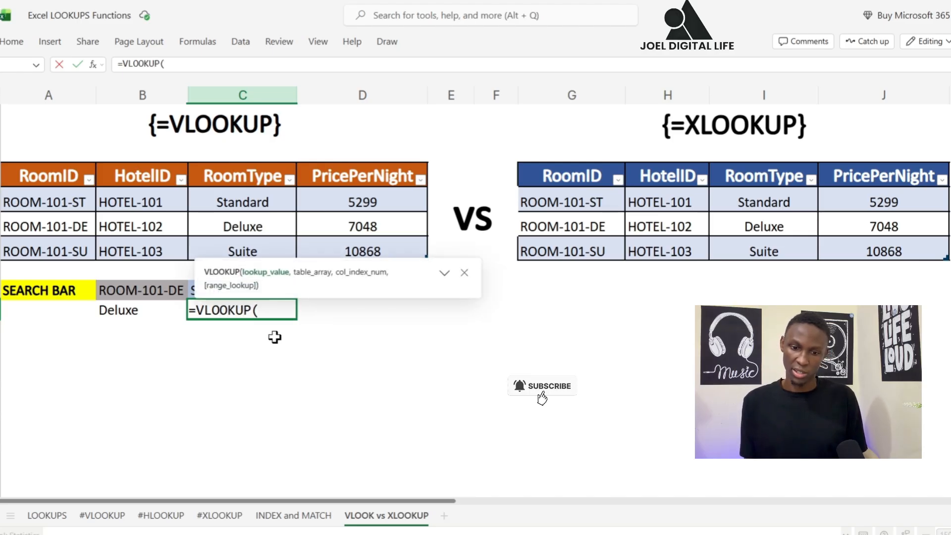
left_click_drag(404, 271, 364, 388)
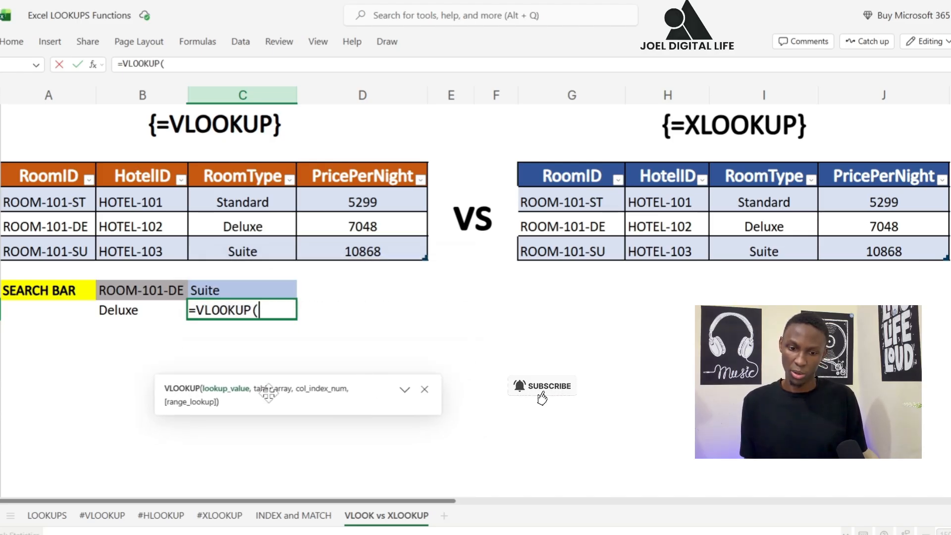
left_click(270, 288)
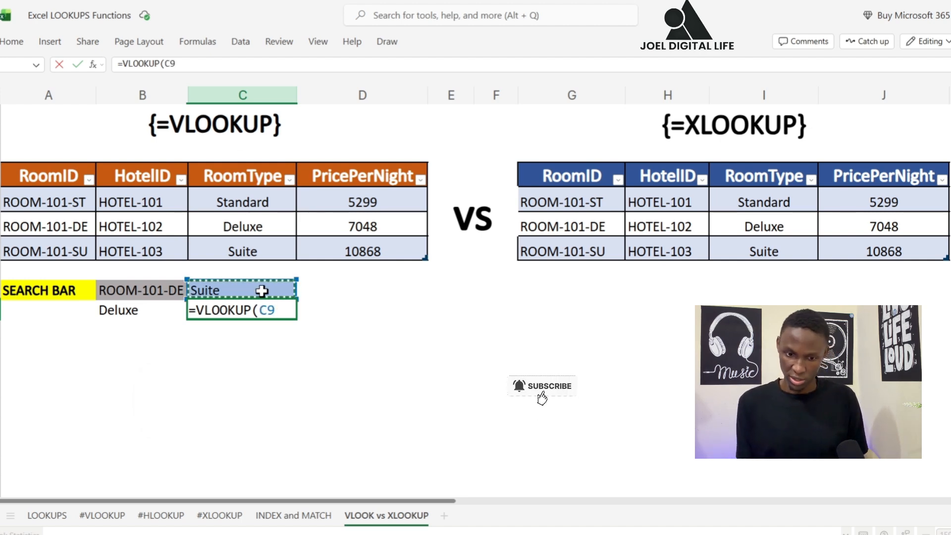
type(",")
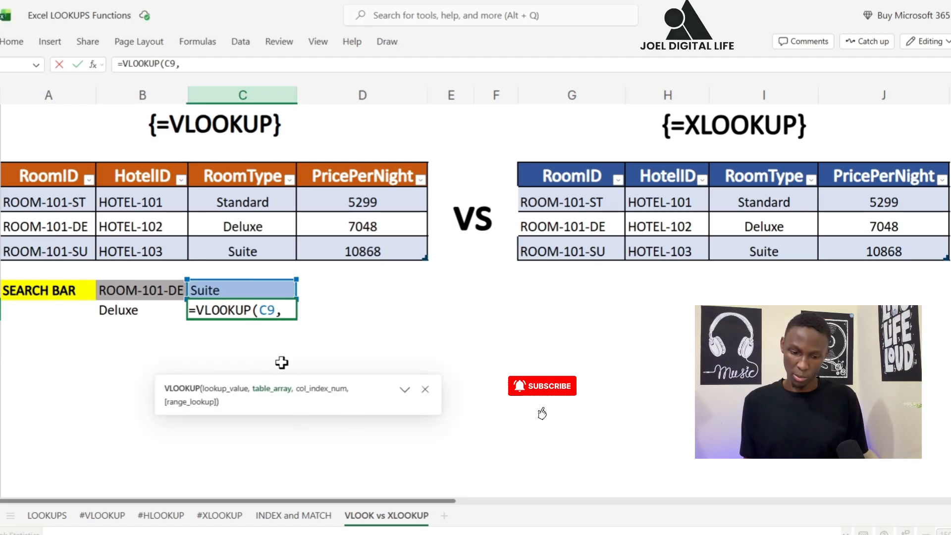
type("TAB")
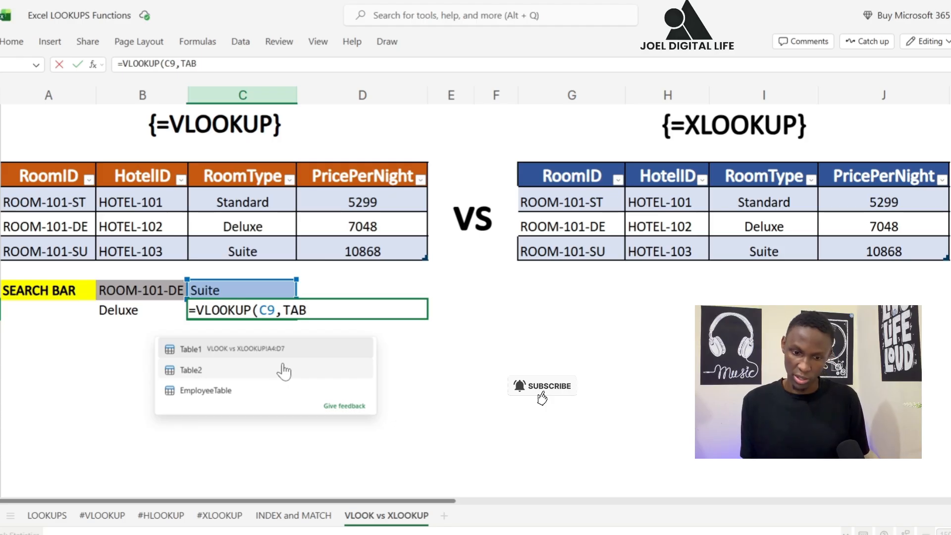
left_click(220, 349)
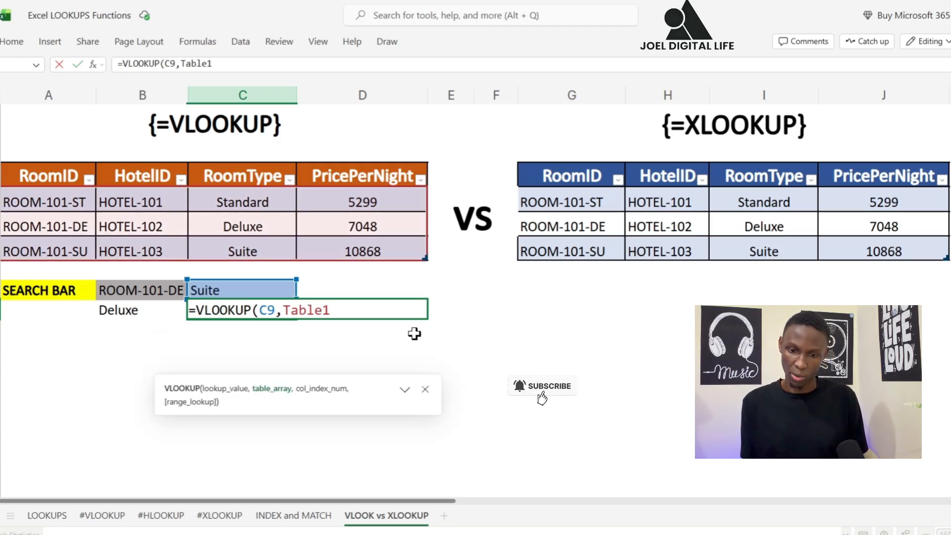
type(",1")
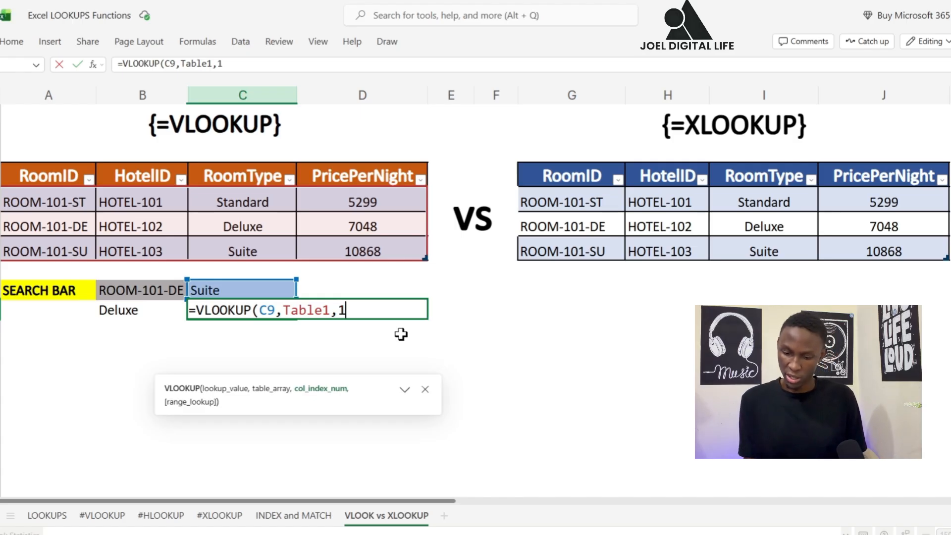
type(")")
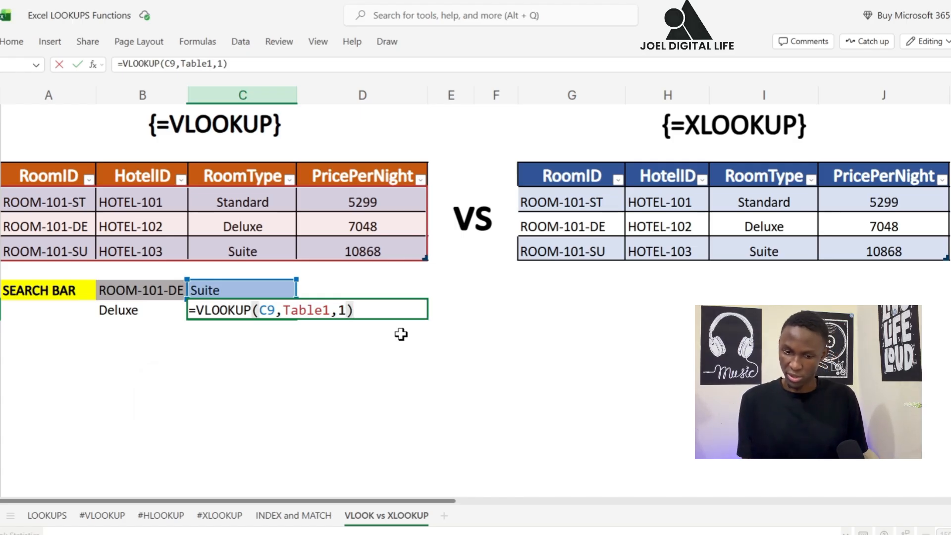
key("Return")
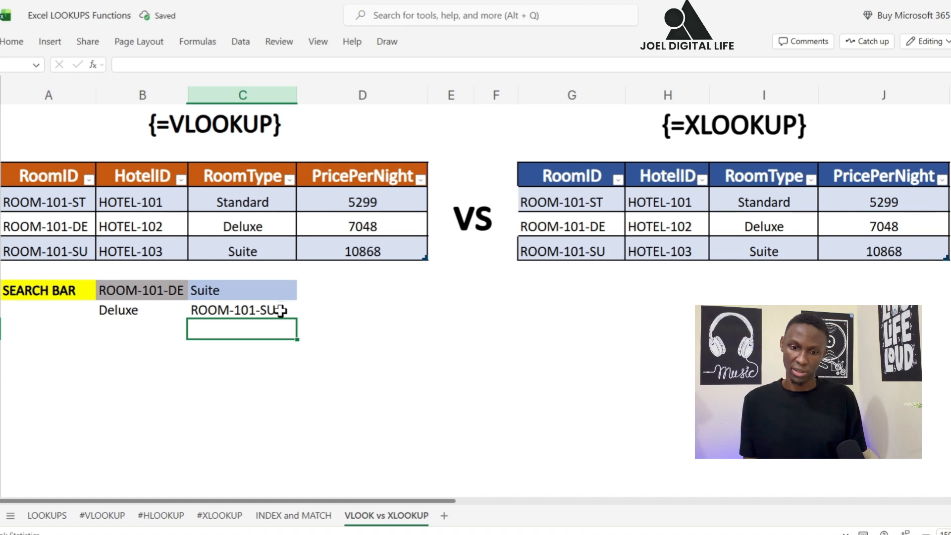
Test the VLOOKUP in C10 by switching the room type in C9 to Deluxe, Standard and Deluxe again.
left_click(280, 310)
left_click(263, 292)
left_click(307, 291)
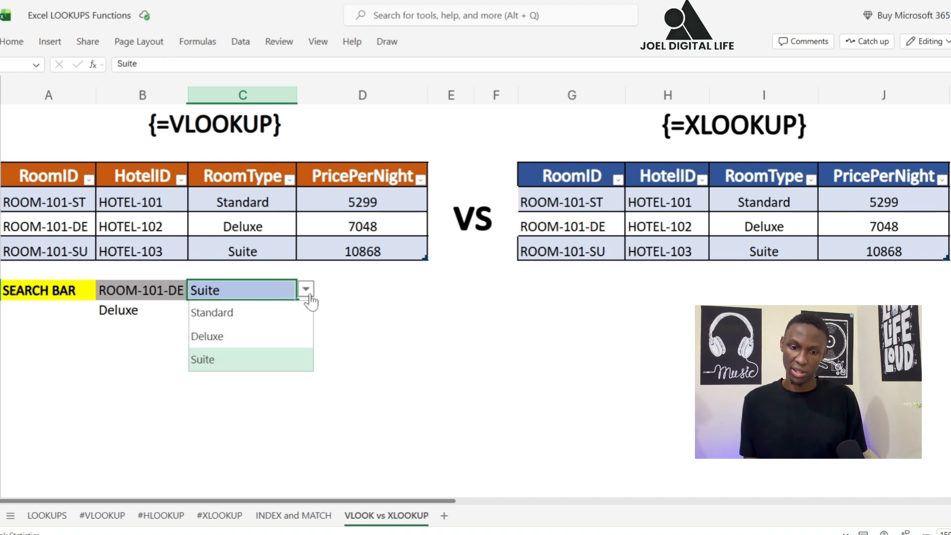
left_click(261, 337)
left_click(307, 289)
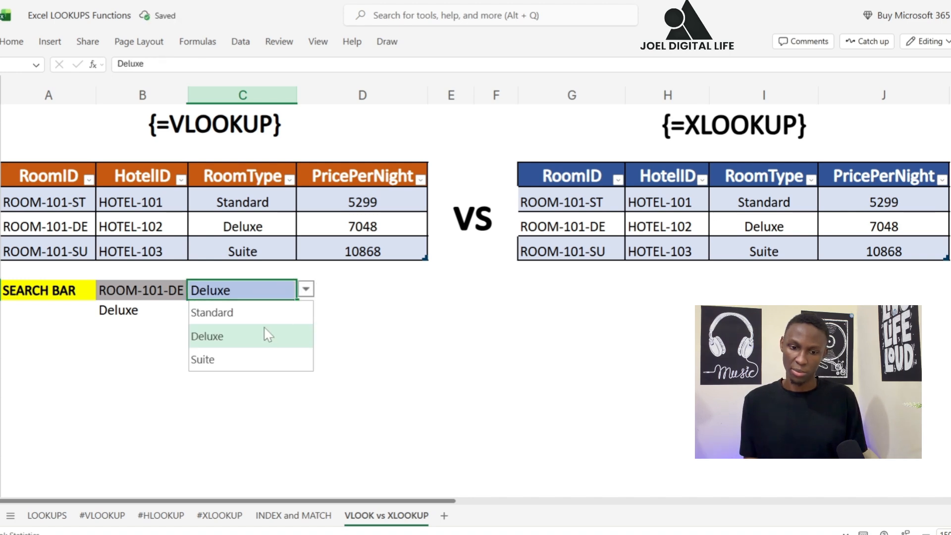
left_click(250, 312)
left_click(307, 290)
left_click(266, 335)
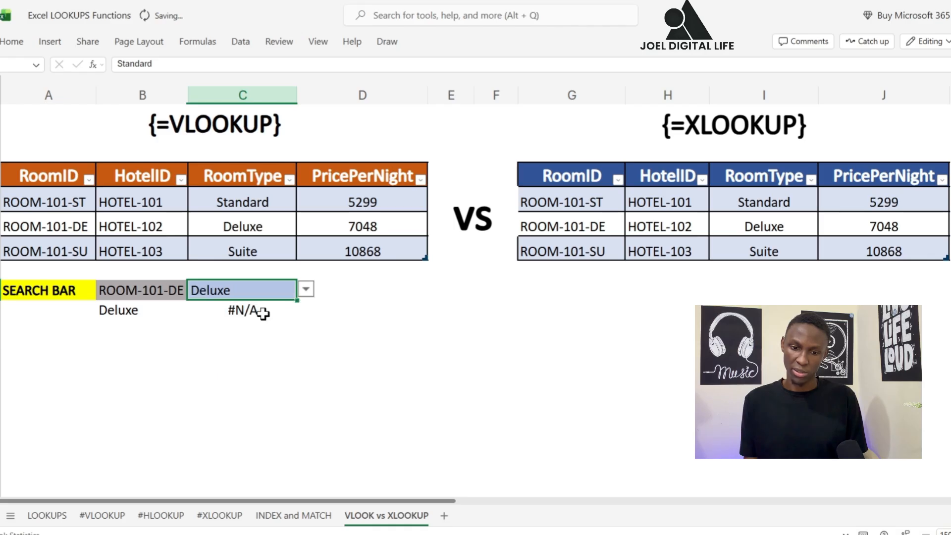
Add the exact-match argument to the formula in C10 so it reads =VLOOKUP(C9,Table1,1,FALSE).
left_click(263, 312)
double_click(272, 310)
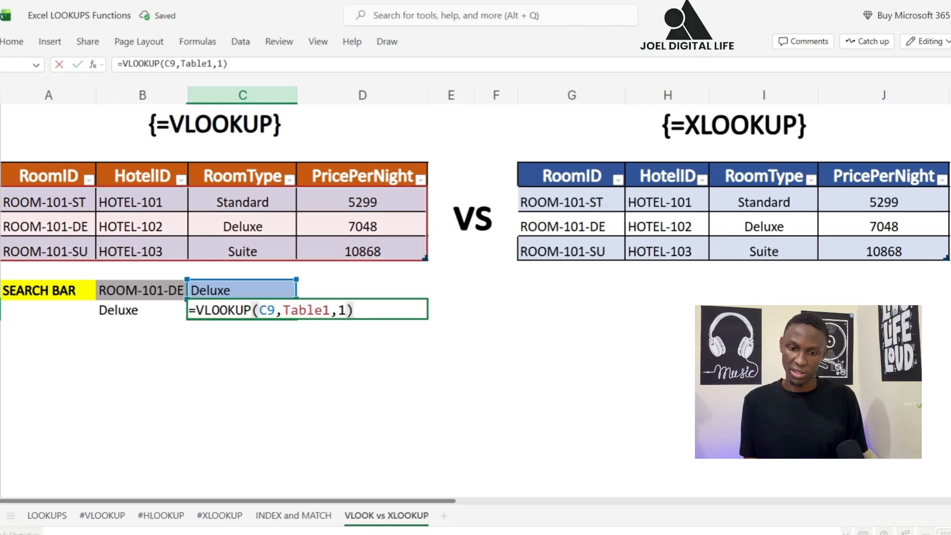
key("Left")
type(",")
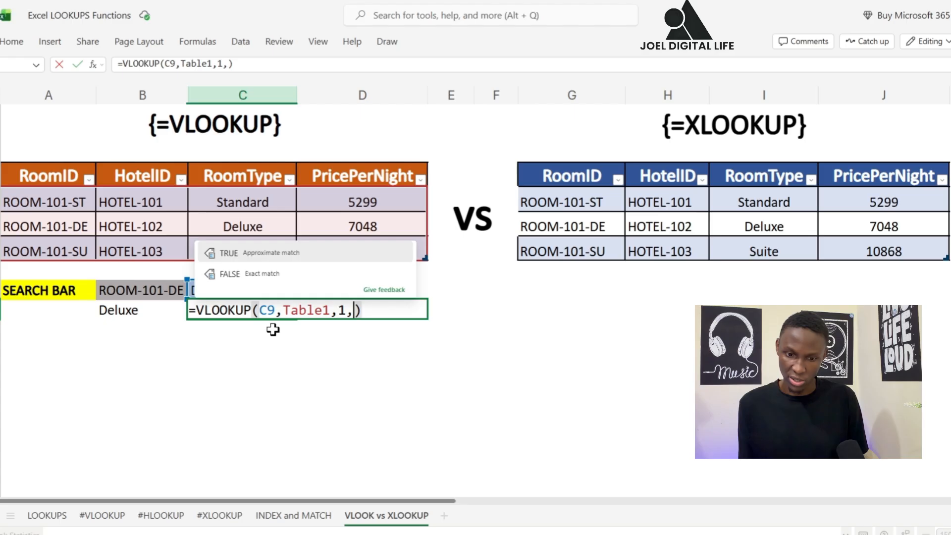
left_click(242, 273)
key("Right")
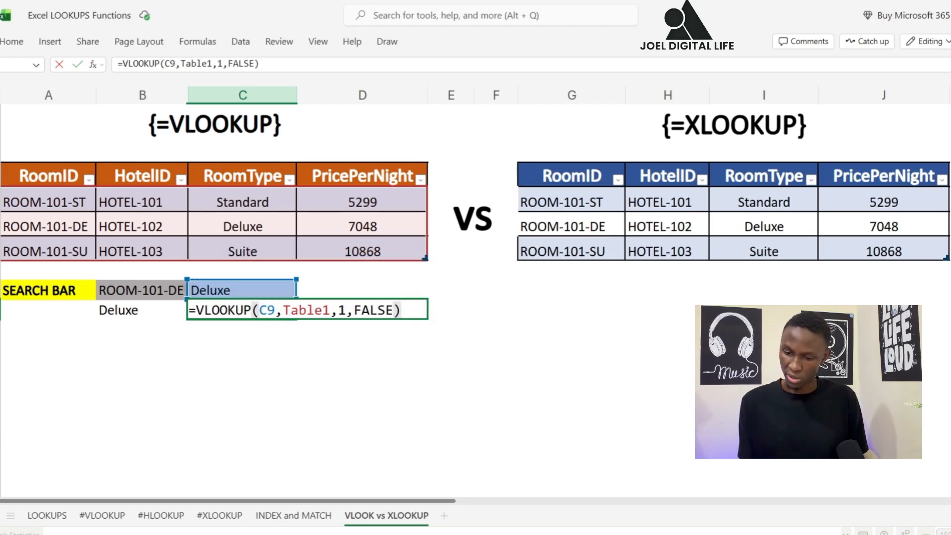
key("Return")
Try the room types Standard, Suite and Deluxe in C9 against the exact-match formula, and set it to Standard.
left_click(286, 294)
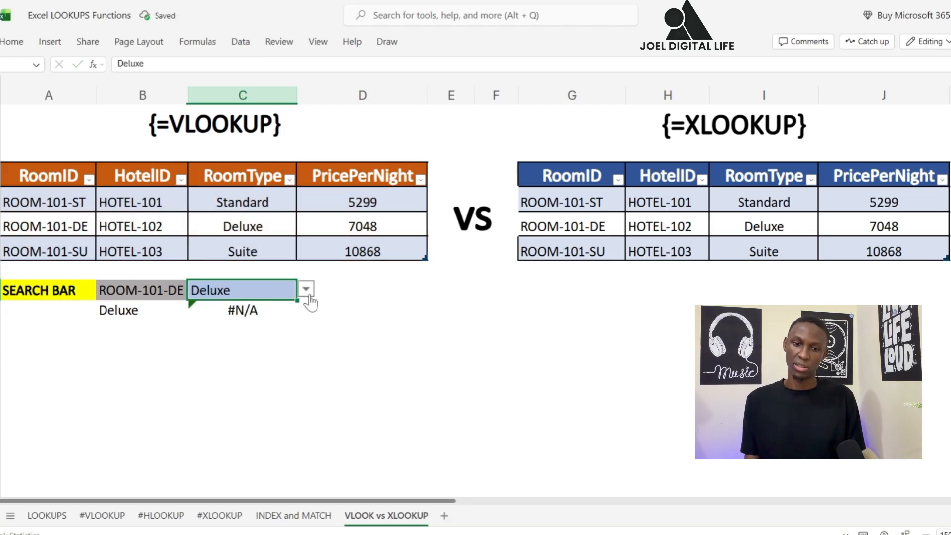
left_click(306, 290)
left_click(292, 310)
left_click(306, 290)
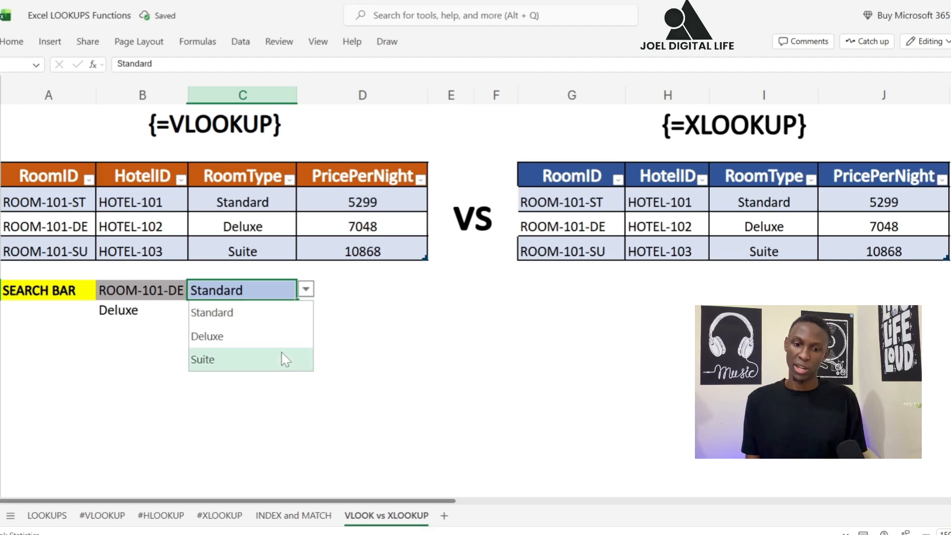
left_click(283, 358)
left_click(307, 290)
left_click(282, 352)
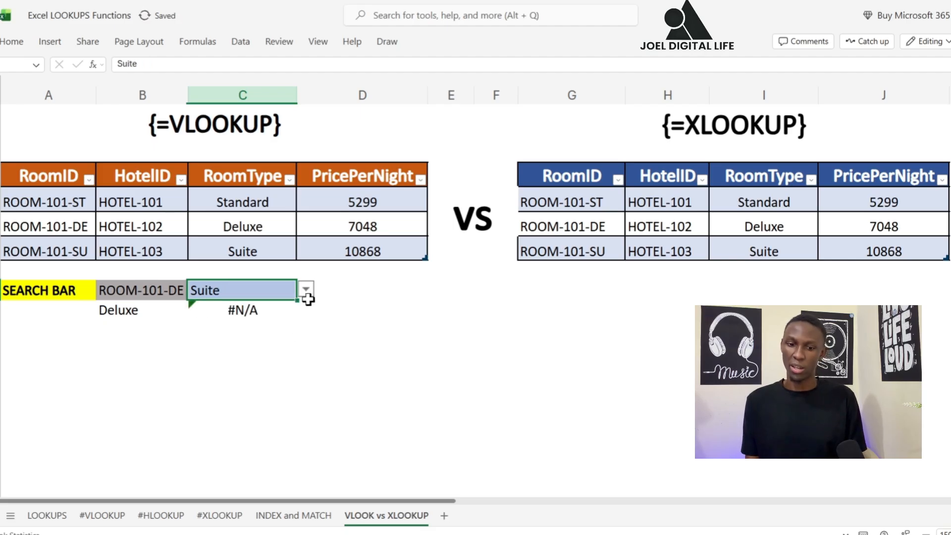
left_click(306, 289)
left_click(286, 335)
left_click(297, 313)
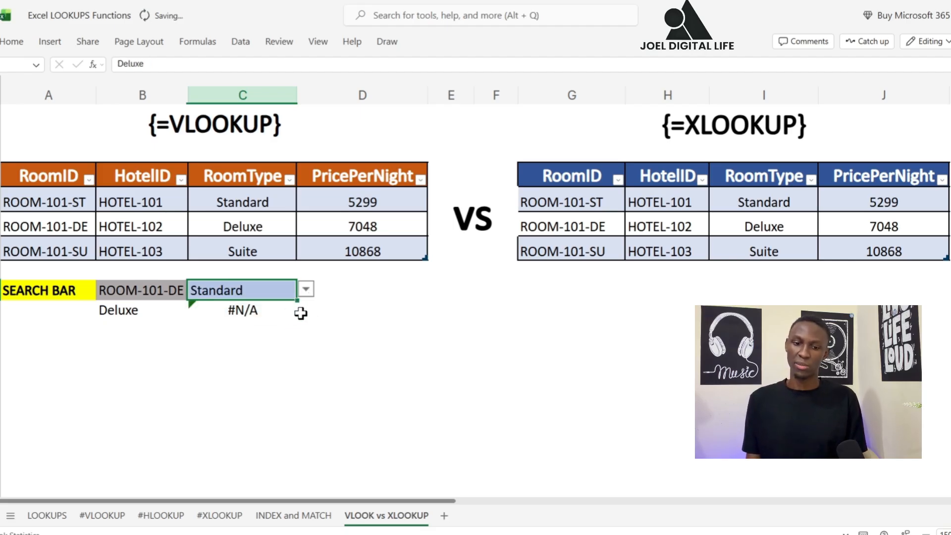
left_click(324, 313)
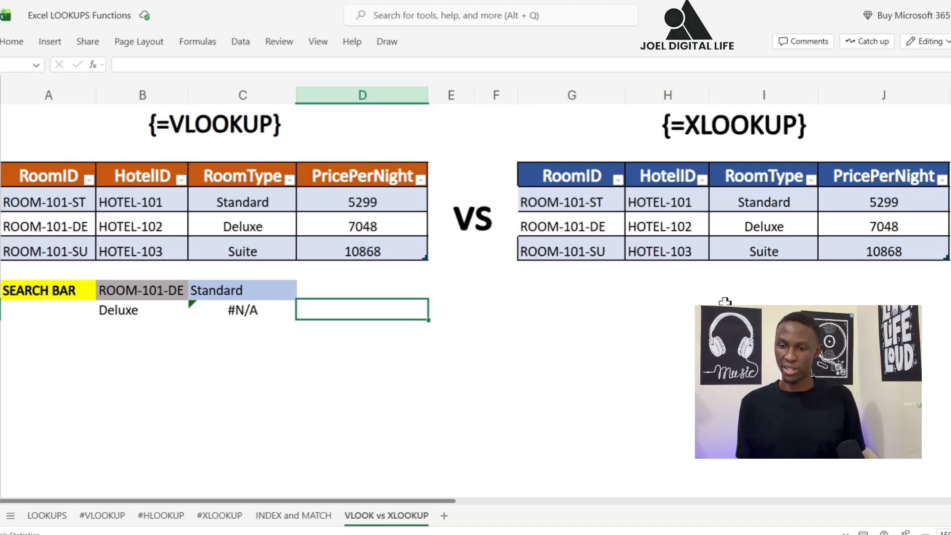
Enter the label SEARCH BAR in cell G9 below the XLOOKUP table.
left_click(562, 286)
left_click(746, 287)
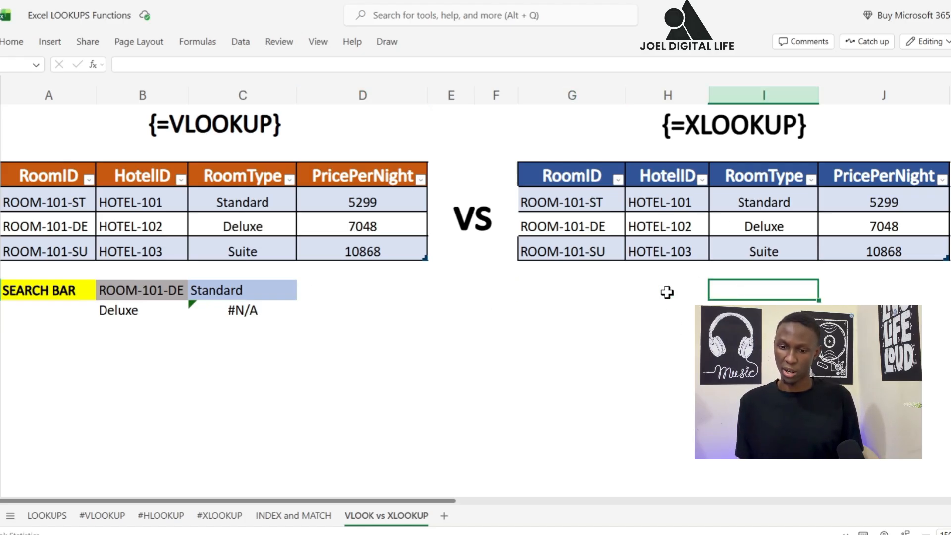
left_click(572, 290)
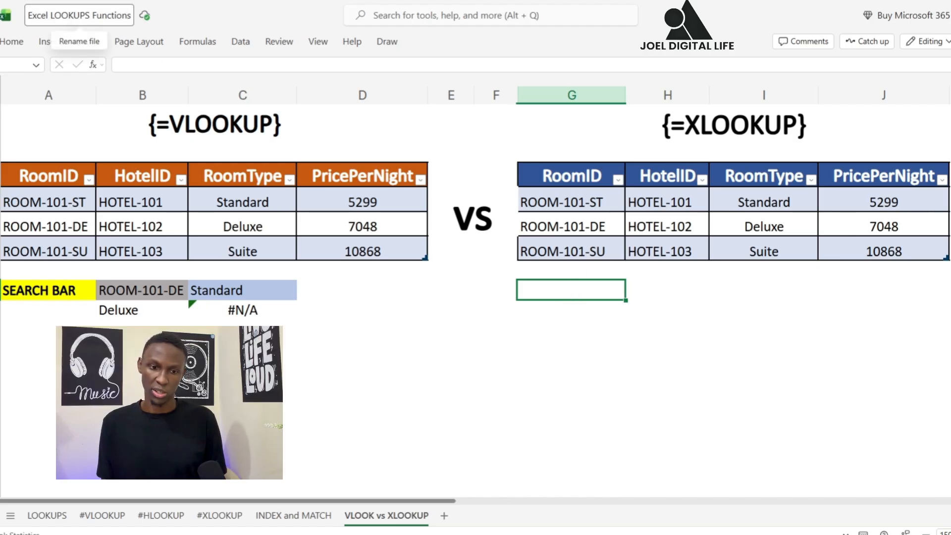
left_click(53, 45)
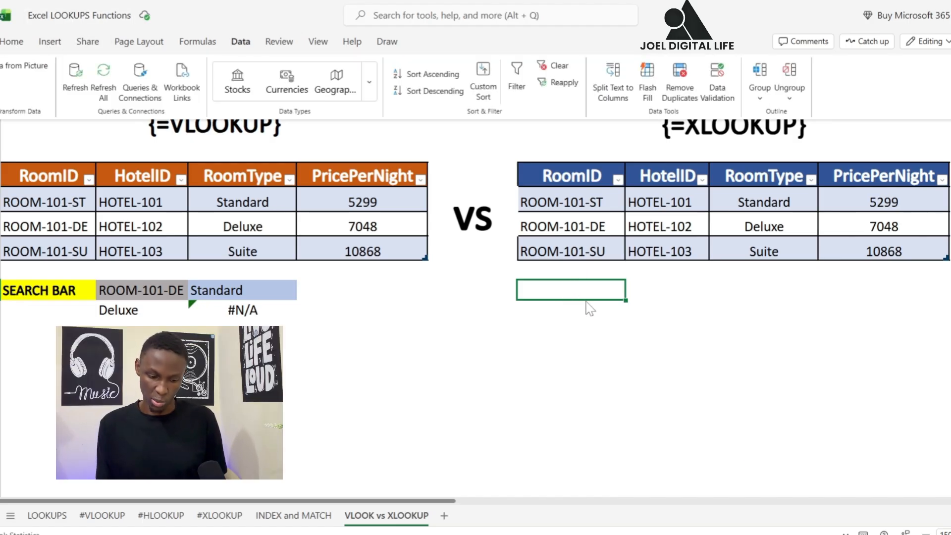
type("S")
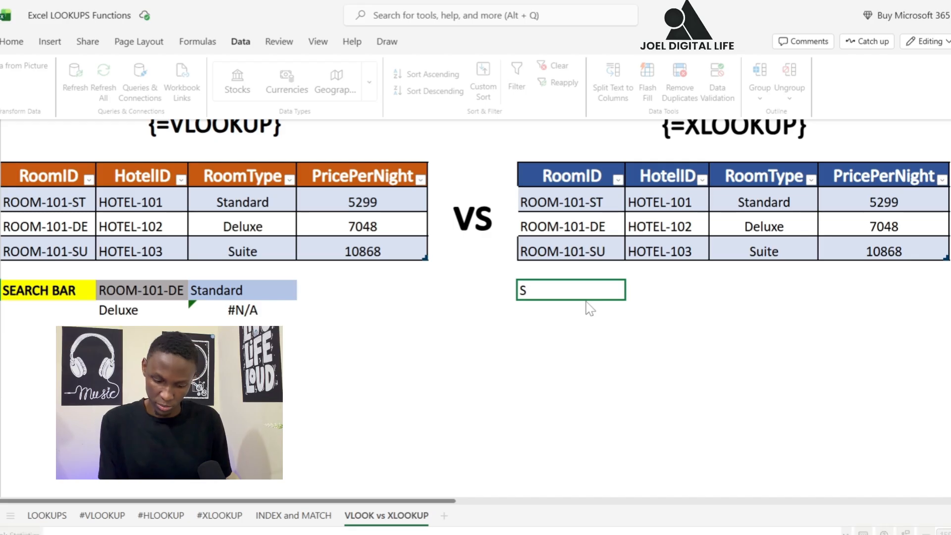
type("EAR")
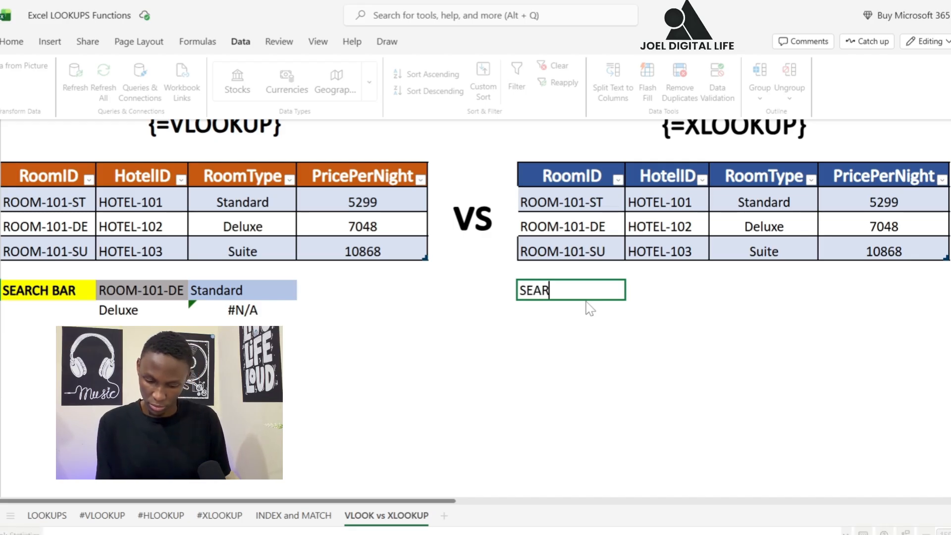
type("CH BAR")
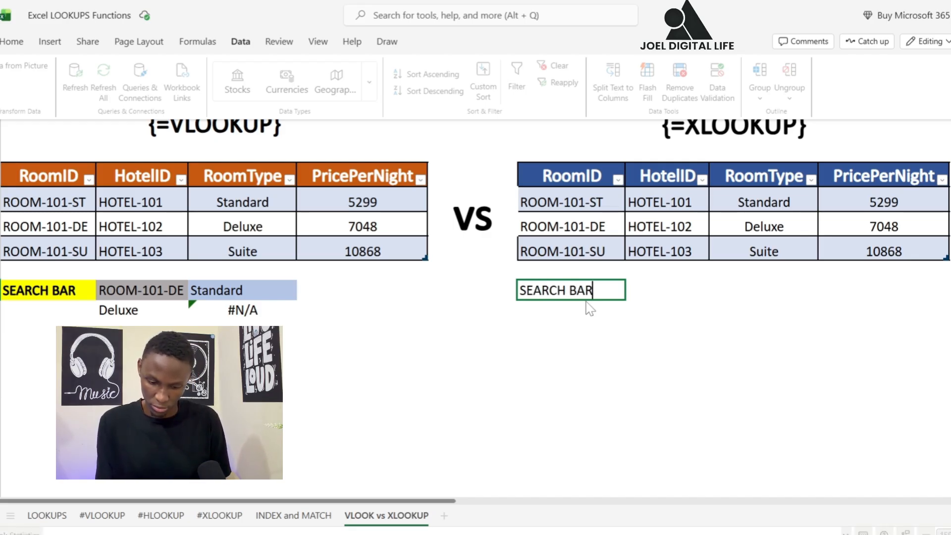
key("Return")
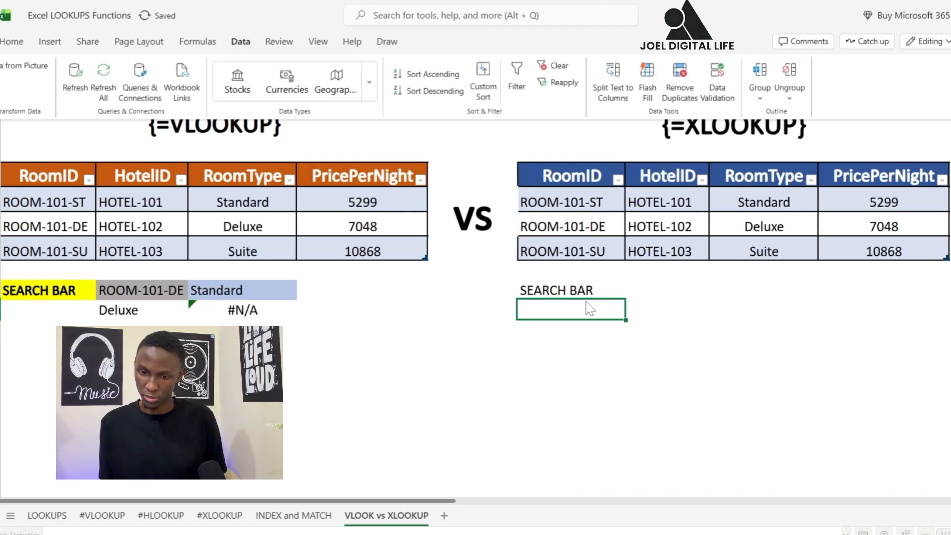
Fill the SEARCH BAR label cell G9 with the standard orange color.
left_click(661, 290)
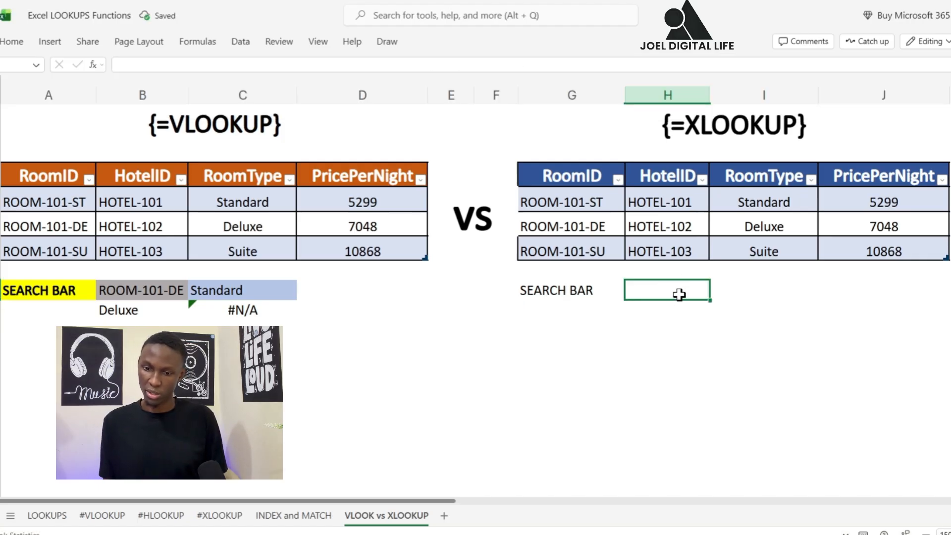
left_click(600, 288)
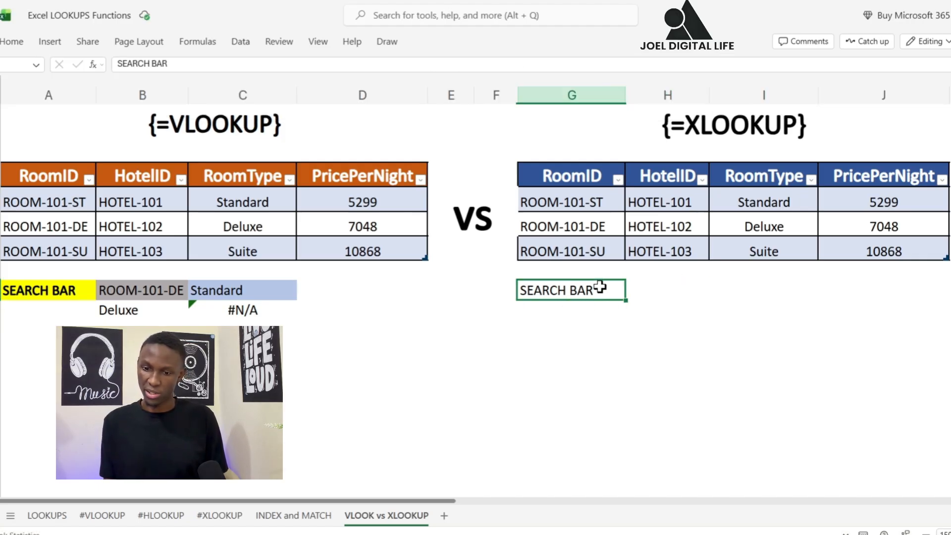
left_click(10, 44)
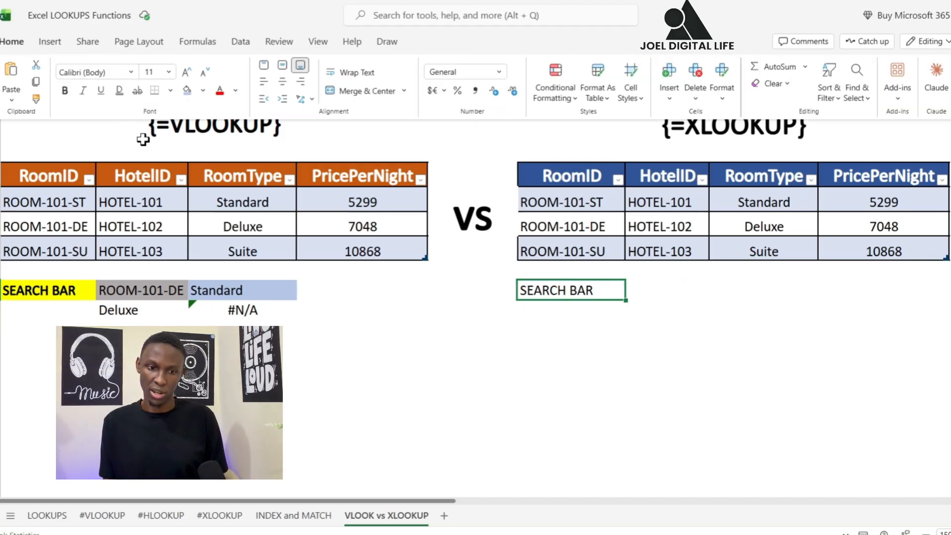
left_click(203, 91)
left_click(222, 248)
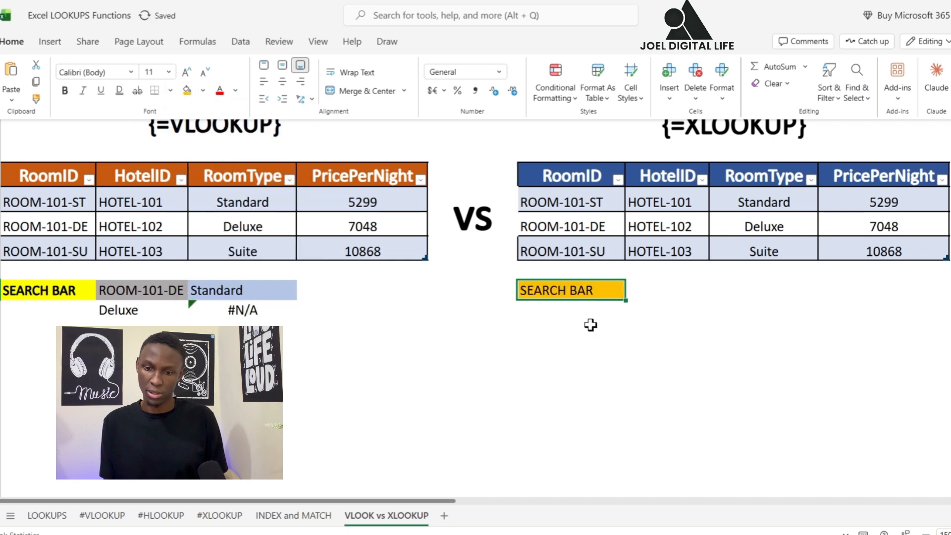
left_click(590, 322)
Make the SEARCH BAR label in G9 bold and center it horizontally.
left_click(588, 284)
left_click(13, 40)
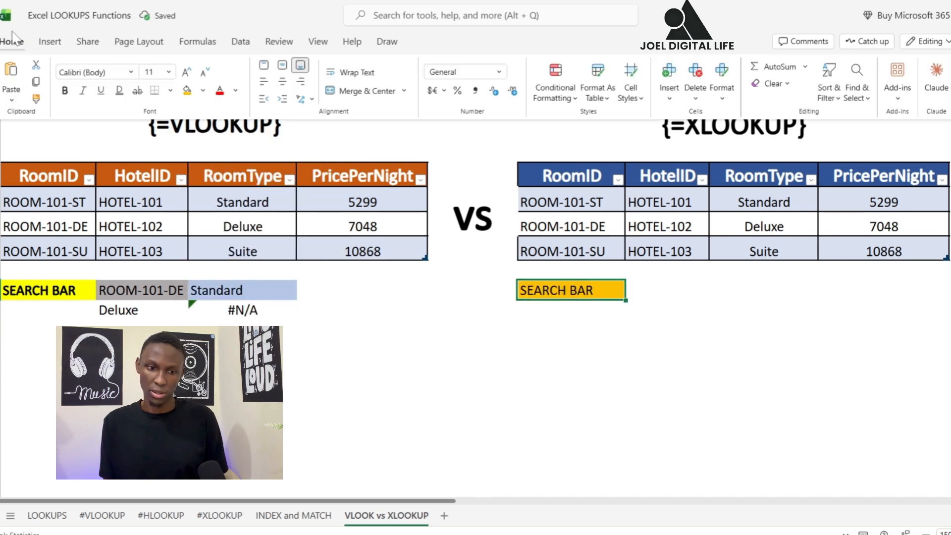
left_click(64, 90)
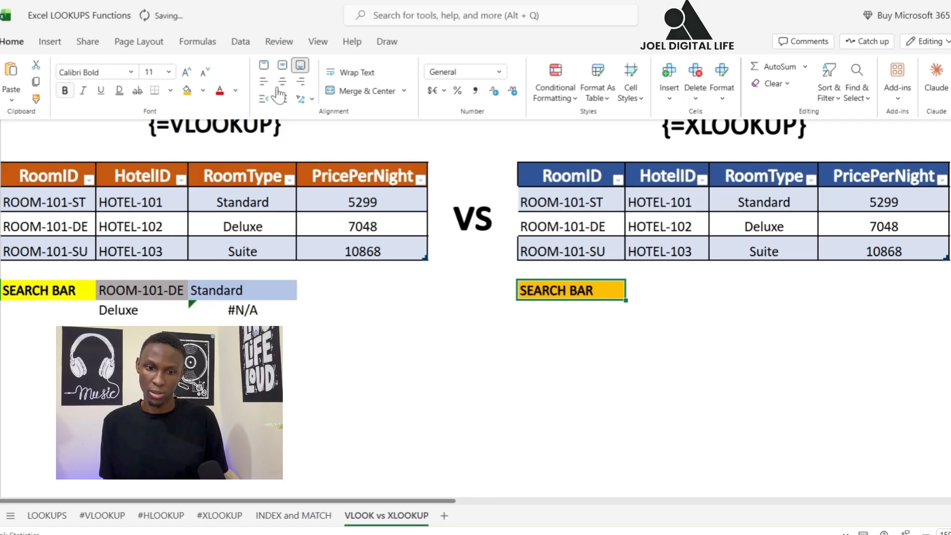
left_click(282, 82)
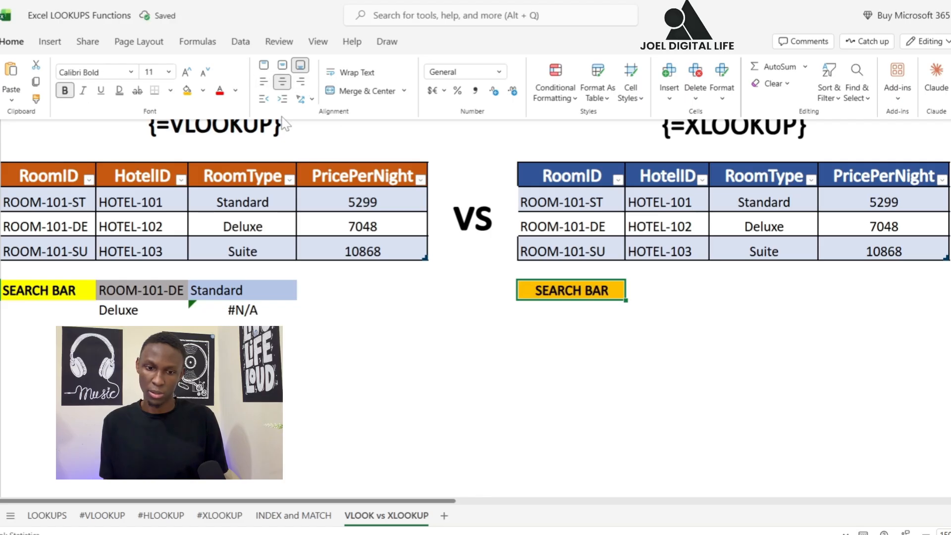
left_click(657, 290)
left_click(743, 347)
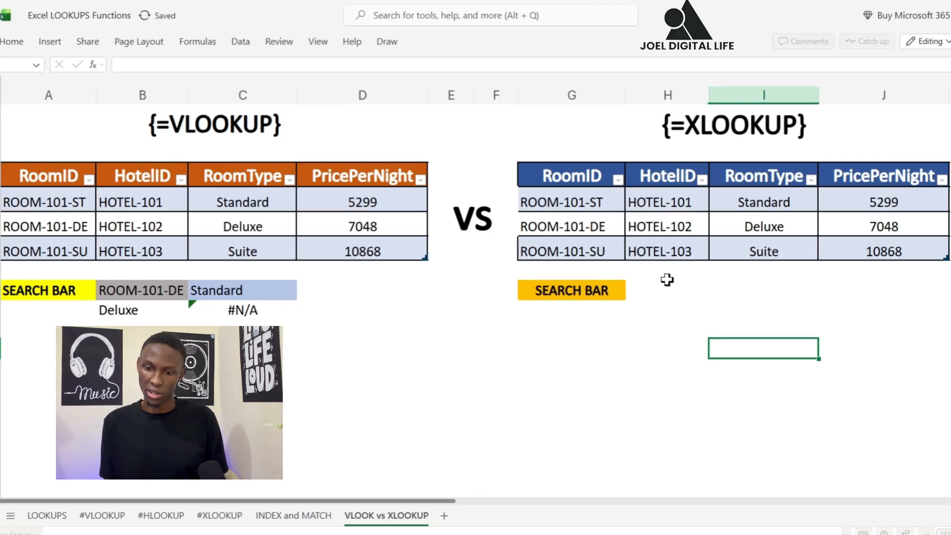
Fill cell H9 beside the XLOOKUP search label with a light orange color.
left_click(667, 295)
left_click(20, 42)
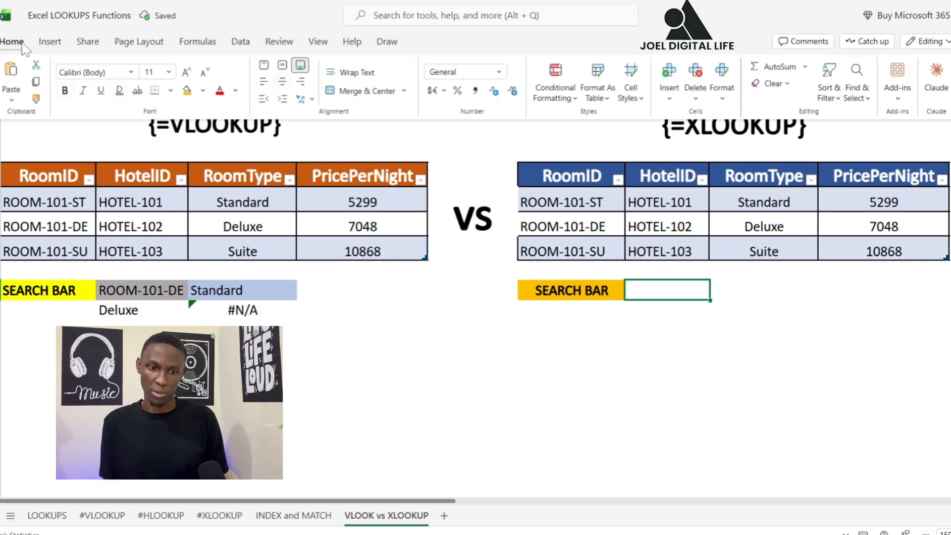
left_click(202, 90)
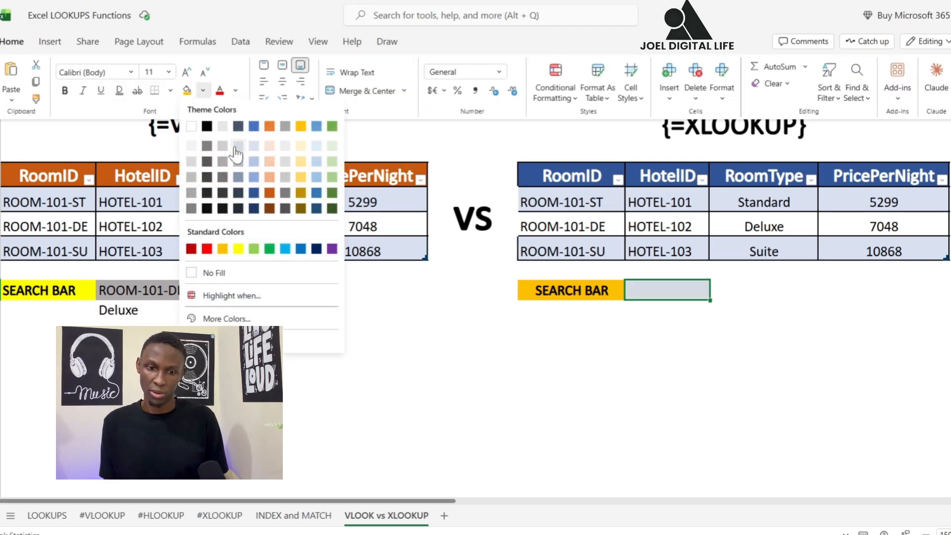
left_click(272, 164)
left_click(670, 326)
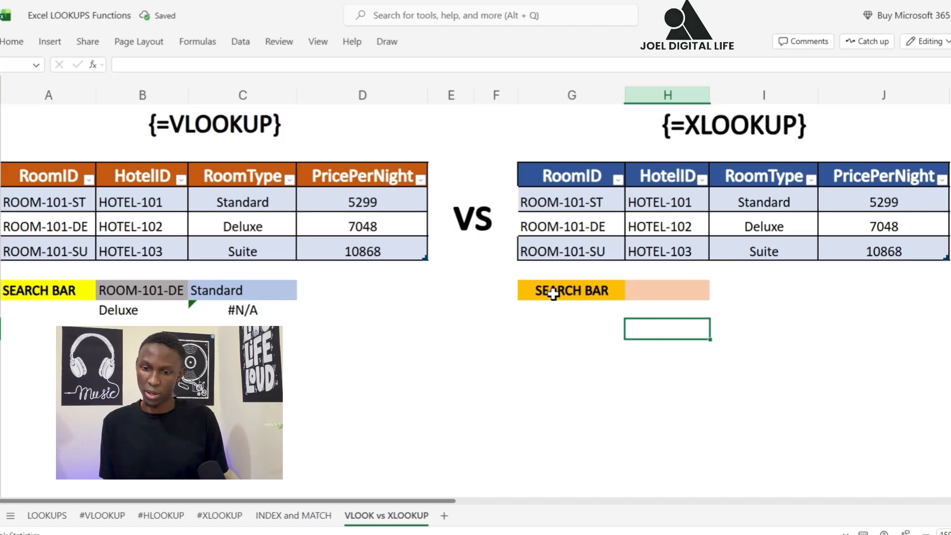
Add a list data validation to search cell H9 using the room IDs in G5:G7 as the source, and check its drop-down.
left_click(671, 291)
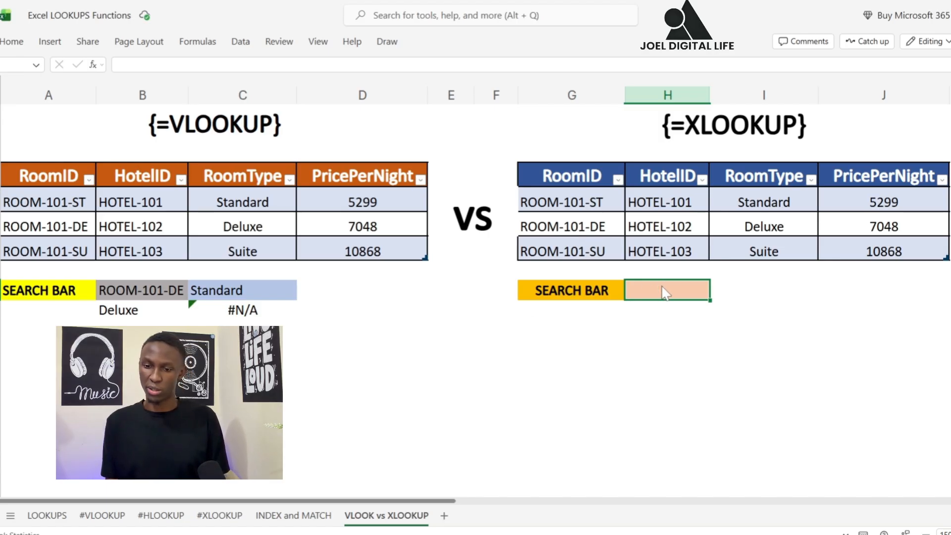
left_click(11, 41)
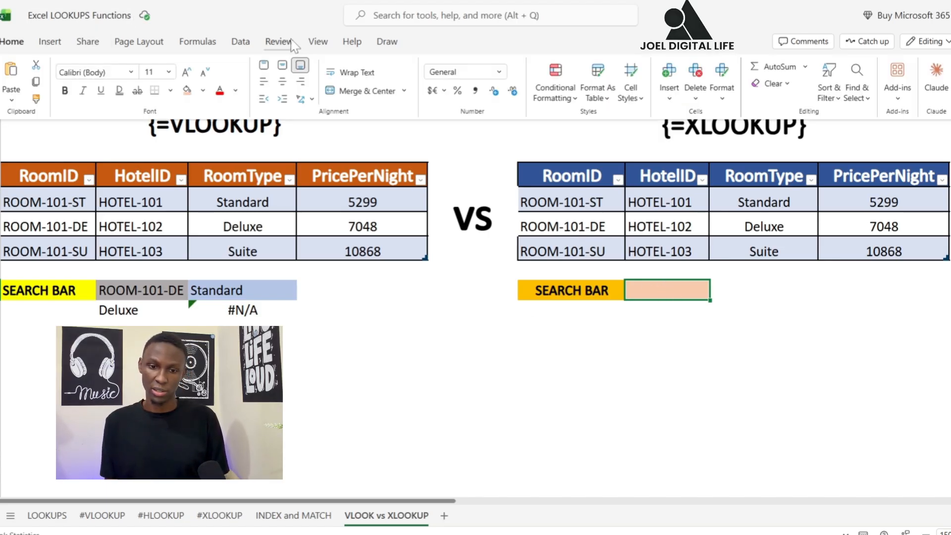
left_click(238, 43)
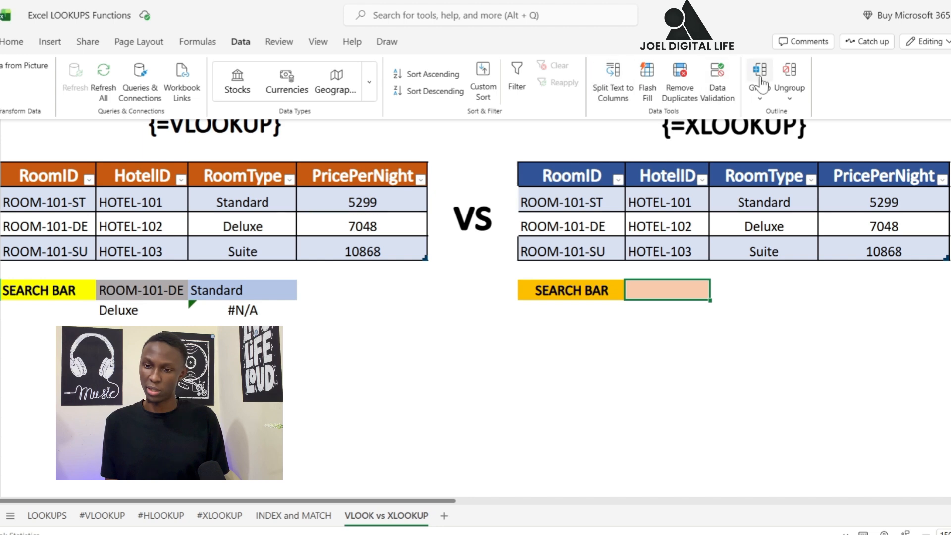
left_click(716, 79)
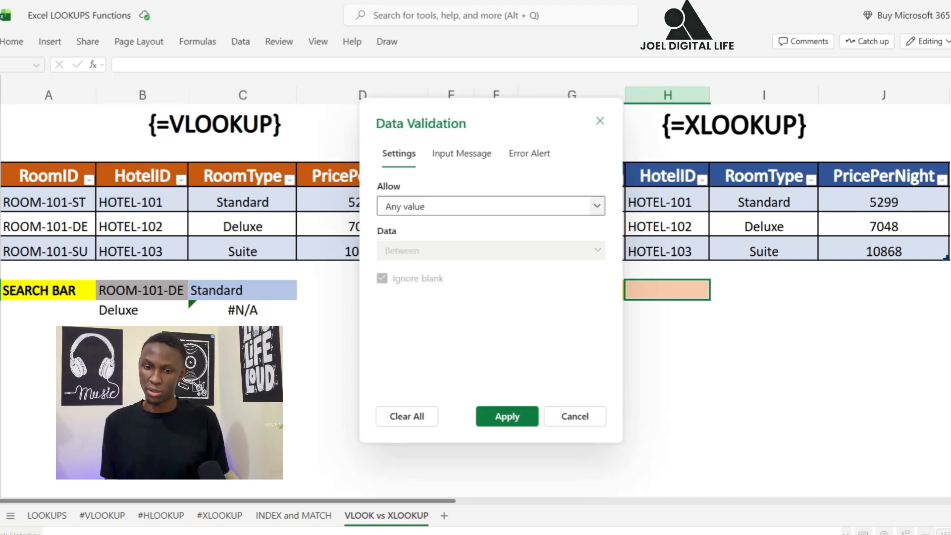
left_click(446, 207)
left_click(436, 292)
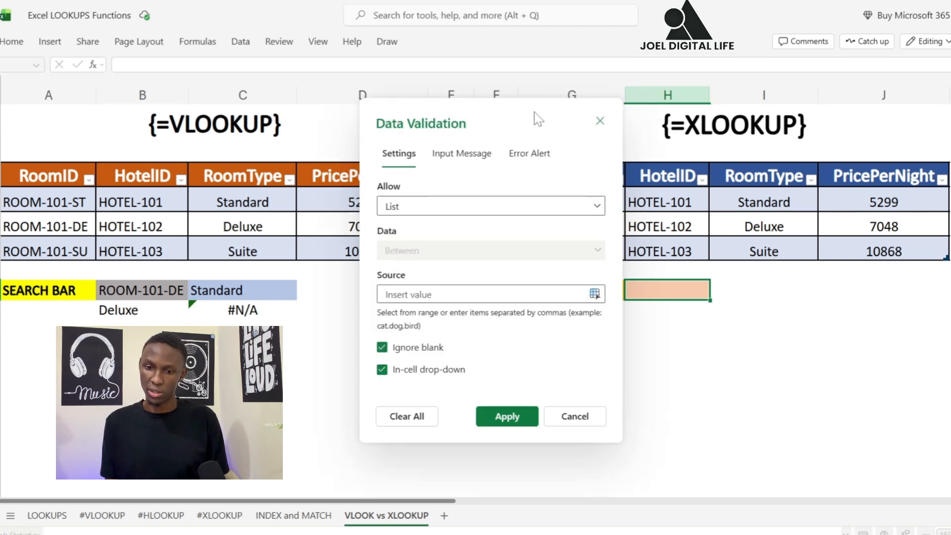
left_click_drag(520, 124, 388, 131)
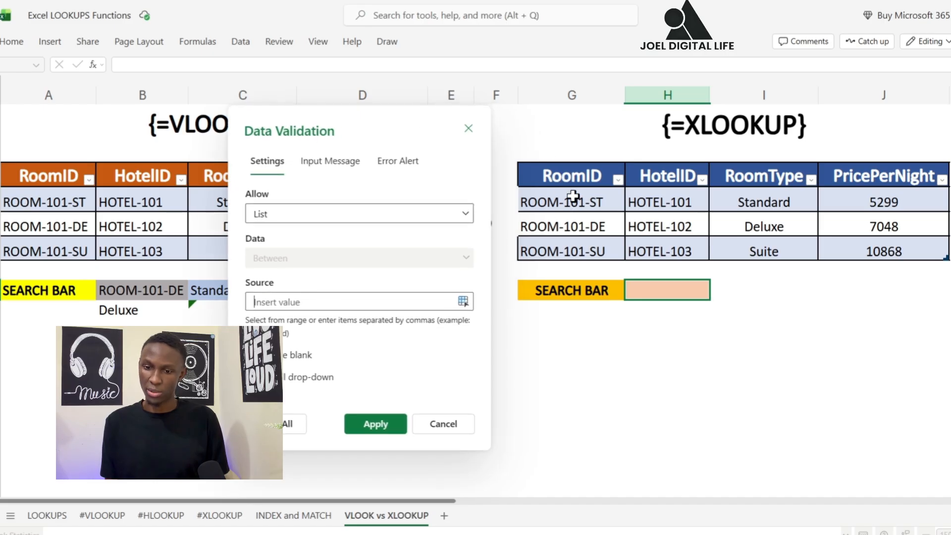
left_click_drag(578, 202, 581, 242)
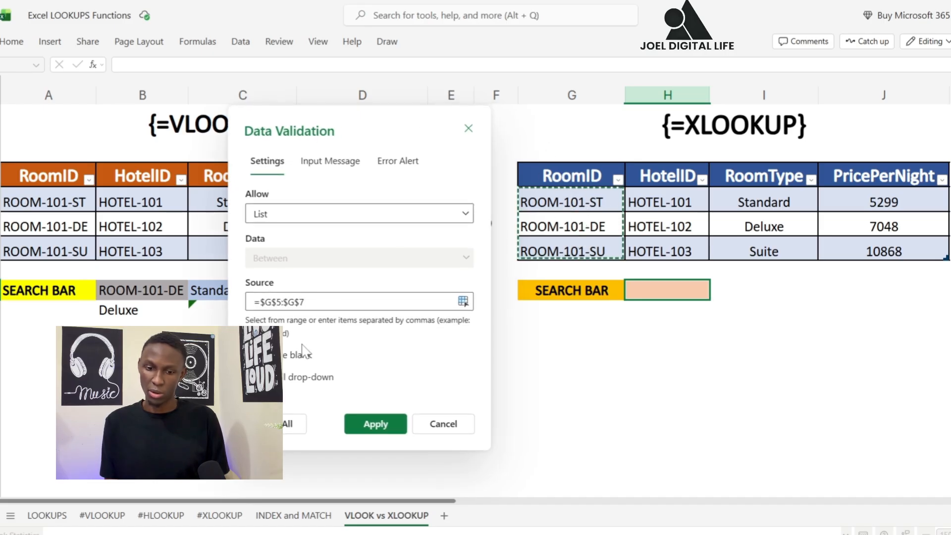
left_click(376, 424)
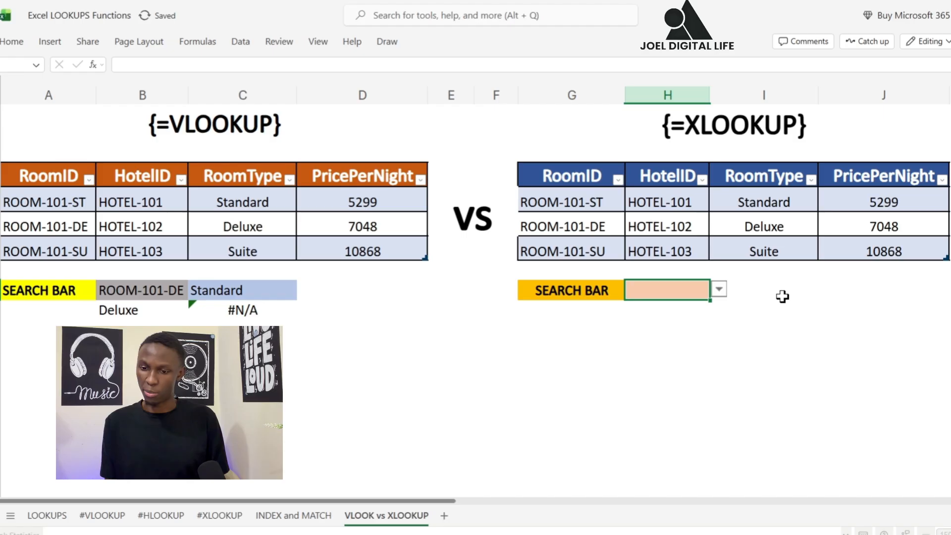
left_click(719, 290)
Start an XLOOKUP formula in H10 with search cell H9 as the lookup value.
left_click(663, 312)
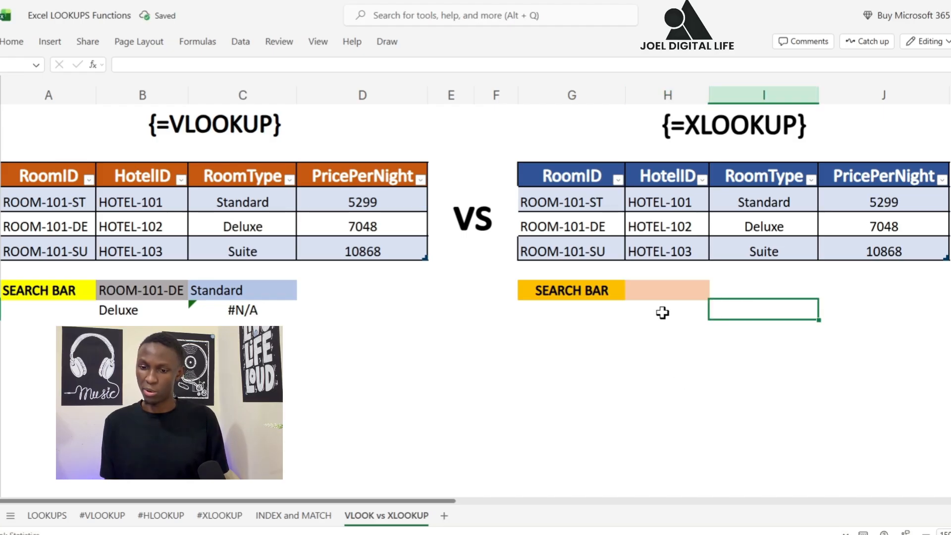
type("=")
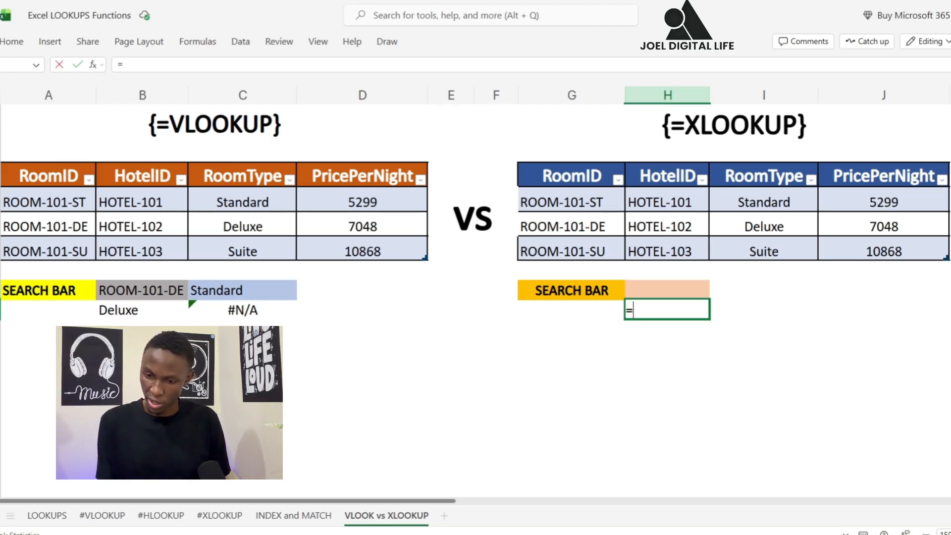
type("XL")
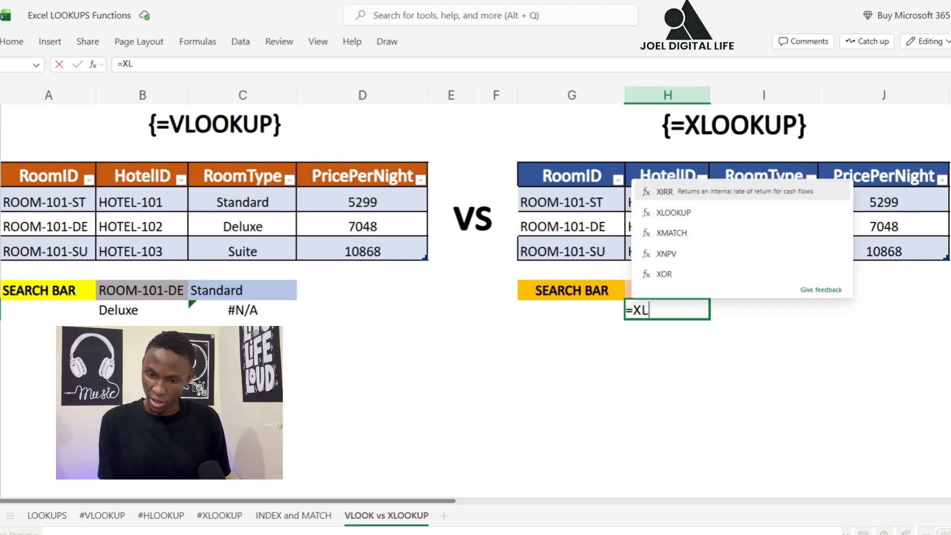
key("Tab")
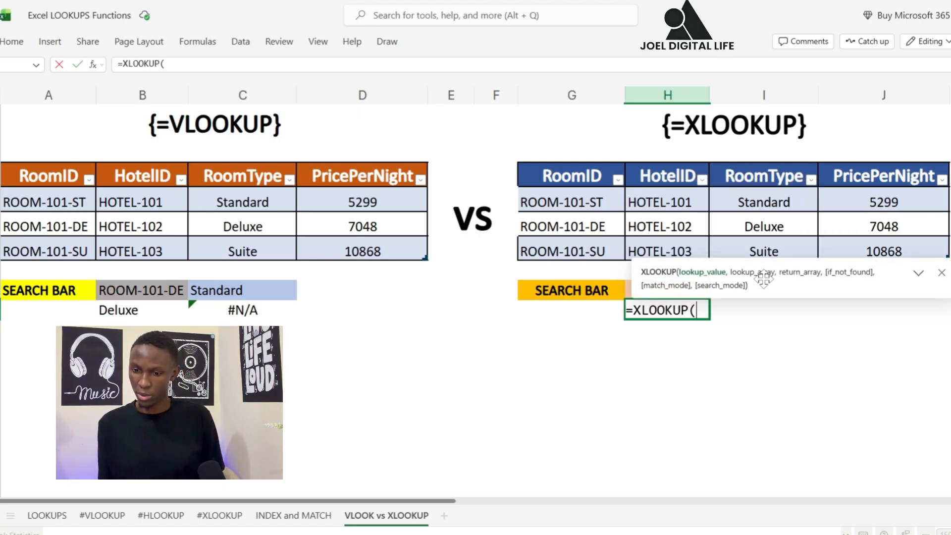
left_click_drag(815, 331, 686, 345)
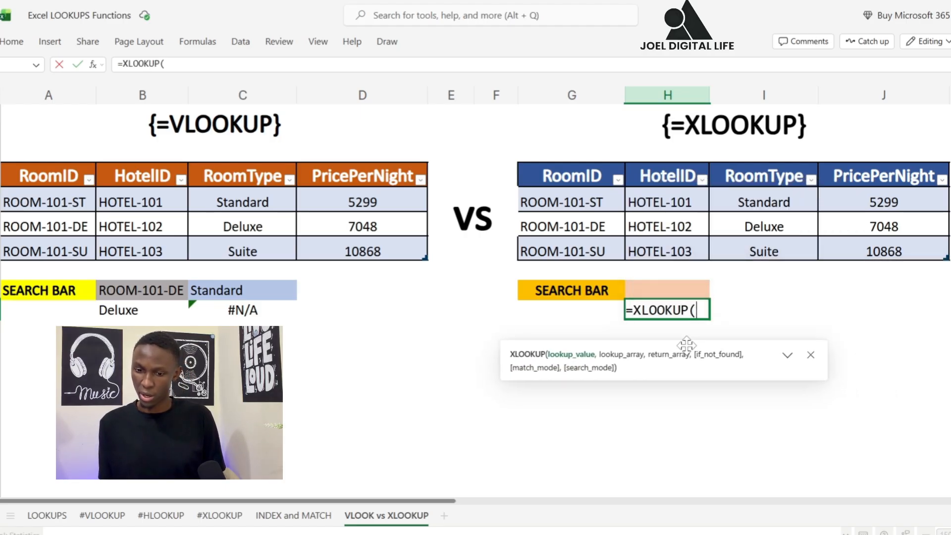
left_click(670, 289)
type(",")
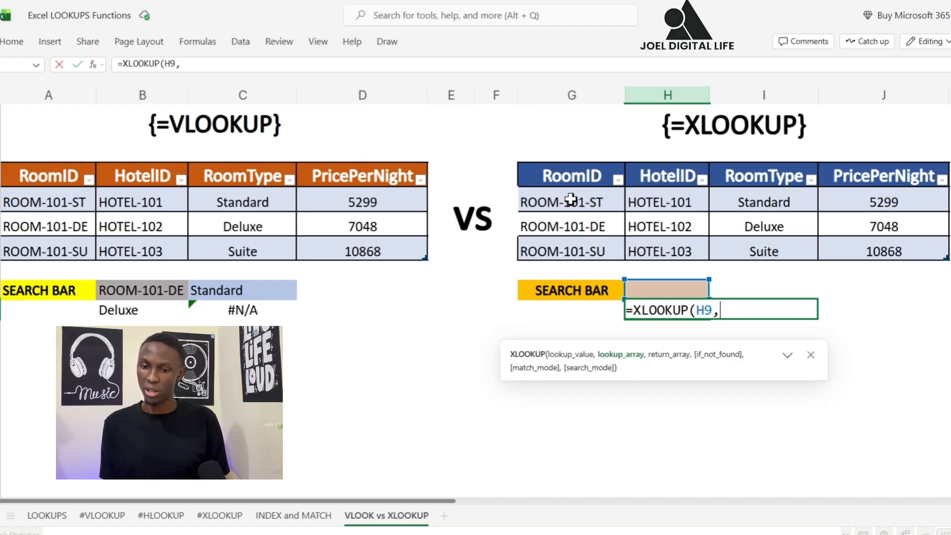
Complete the XLOOKUP formula in H10 with Table2[RoomID] as lookup array, Table2[RoomType] as return array and "NONE" as the not-found text.
left_click_drag(588, 197, 585, 244)
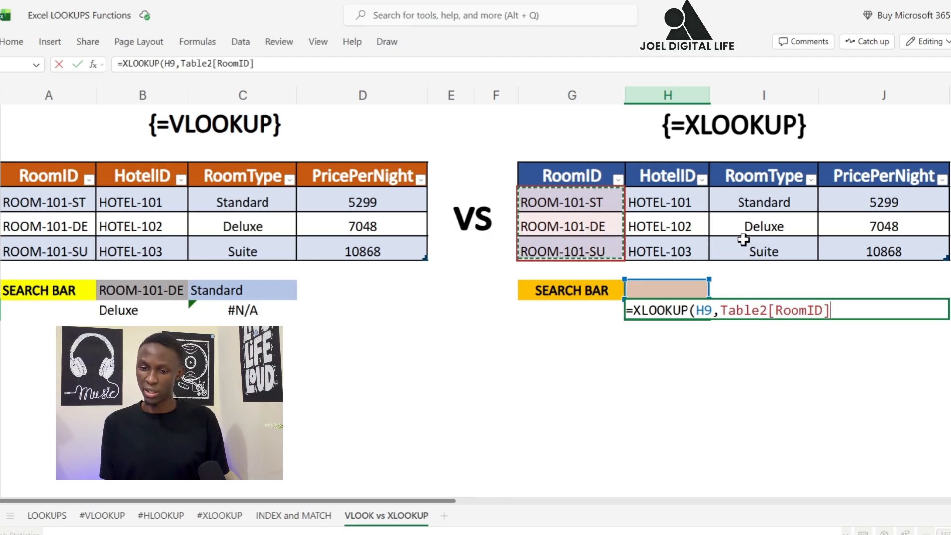
type(",")
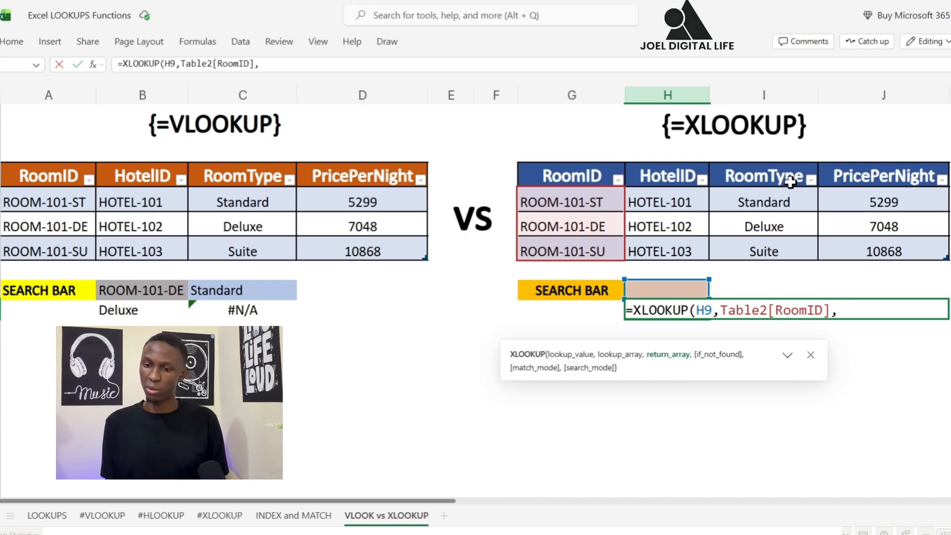
left_click_drag(777, 200, 723, 247)
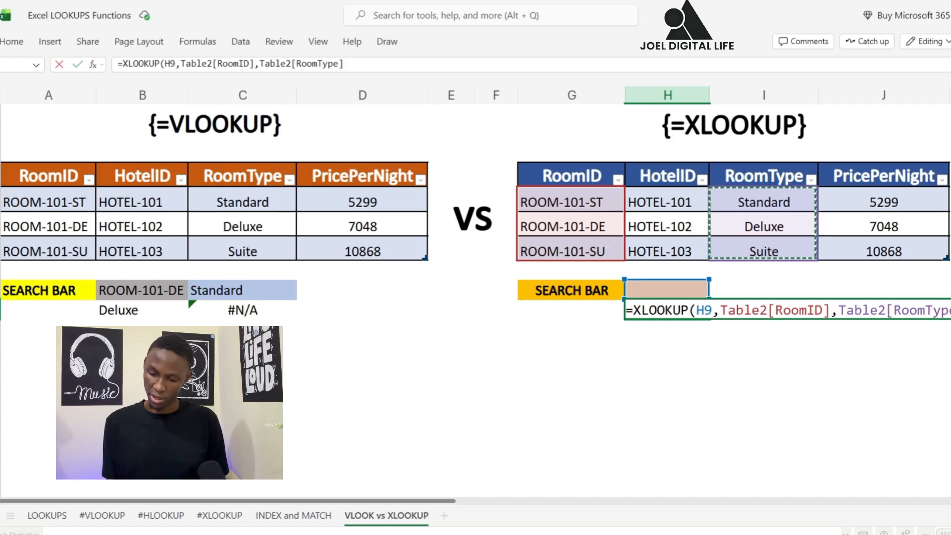
type(",\"NONE")
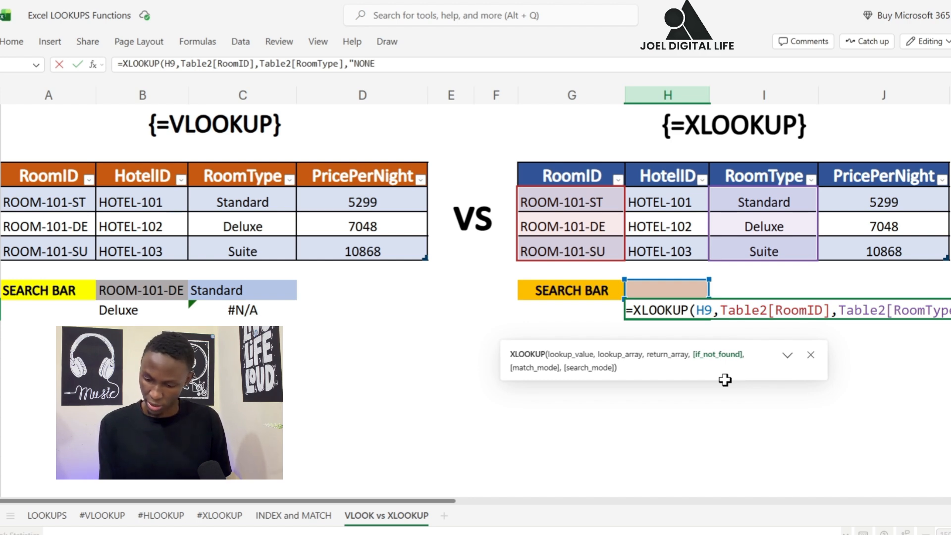
type("\"")
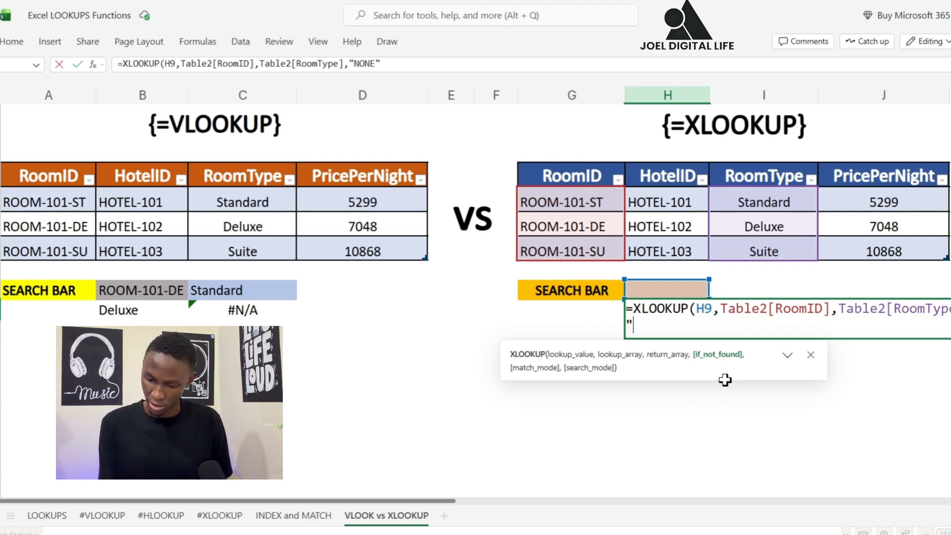
type(")")
key("Return")
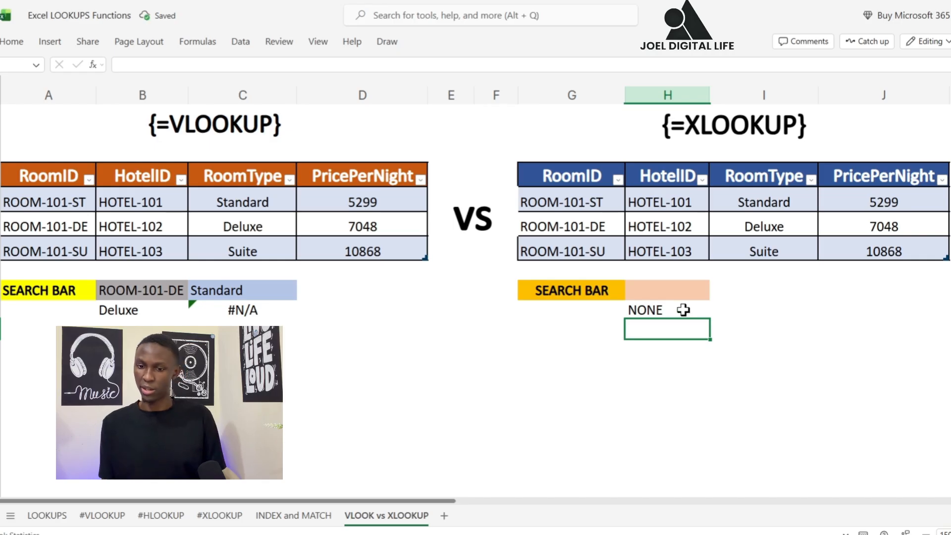
left_click(673, 306)
left_click(681, 340)
left_click(673, 311)
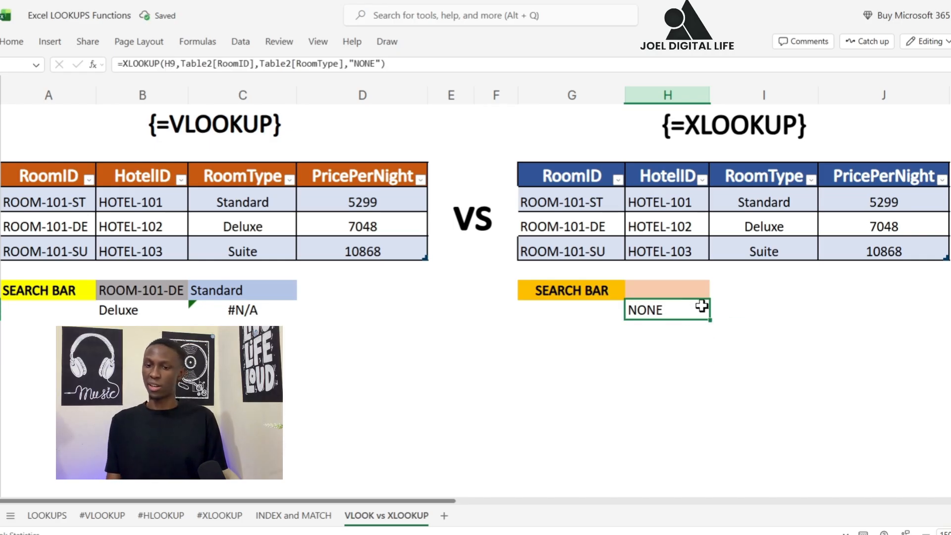
Choose ROOM-101-DE in the H9 search drop-down and widen column H slightly to fit the room ID.
left_click(682, 287)
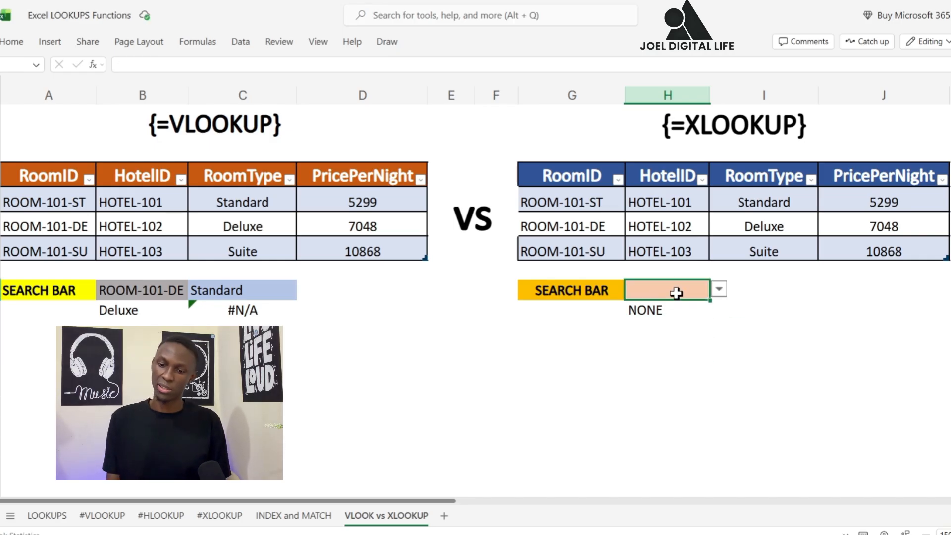
left_click(719, 293)
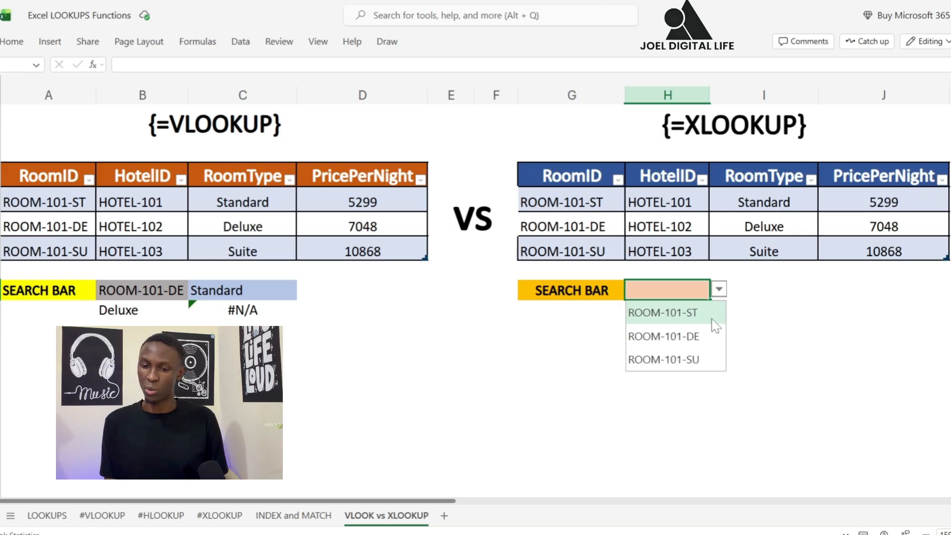
left_click(652, 337)
left_click(741, 303)
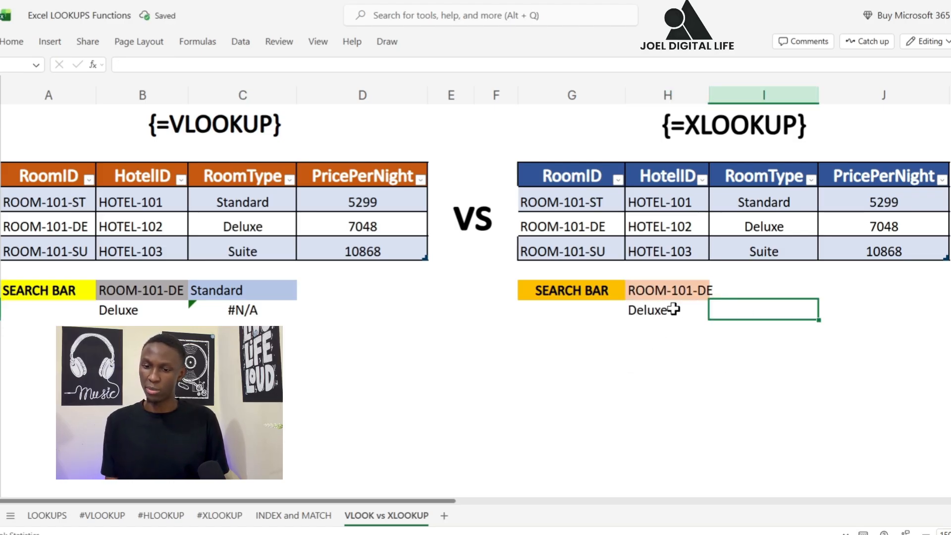
left_click_drag(709, 95, 722, 95)
Switch the search value in H9 to ROOM-101-ST to test the XLOOKUP result.
left_click(706, 292)
left_click(732, 292)
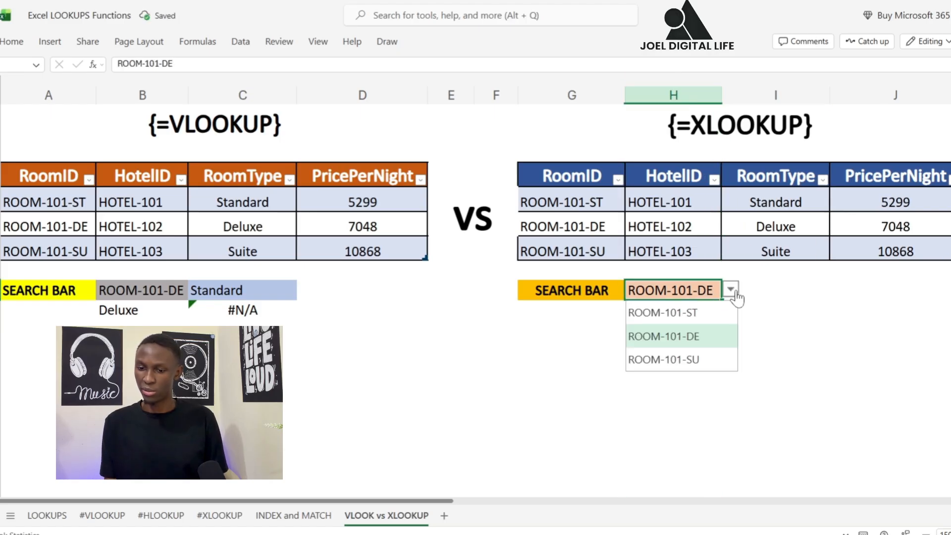
left_click(689, 314)
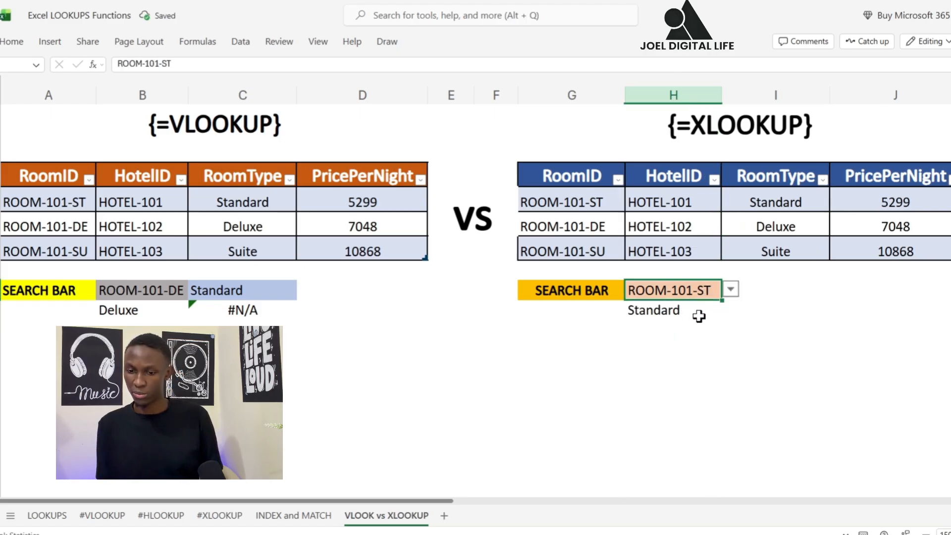
left_click(738, 310)
left_click(780, 294)
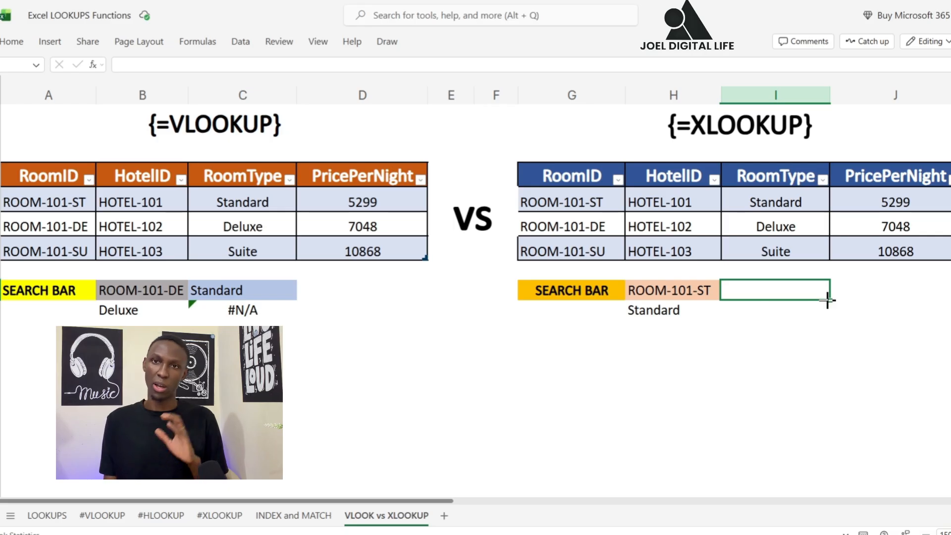
Fill cell H11 below the XLOOKUP result with a medium blue-gray color.
left_click(702, 346)
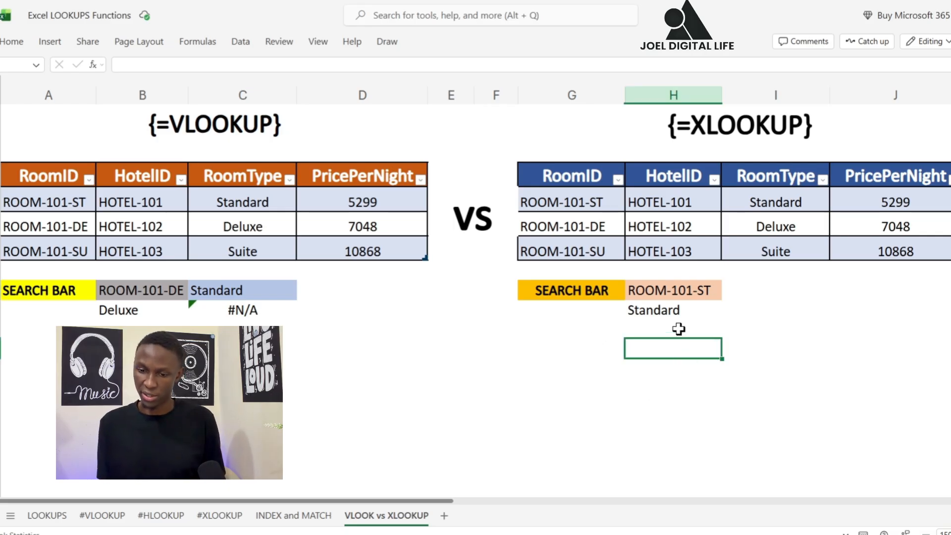
left_click(678, 329)
left_click(677, 346)
left_click(676, 331)
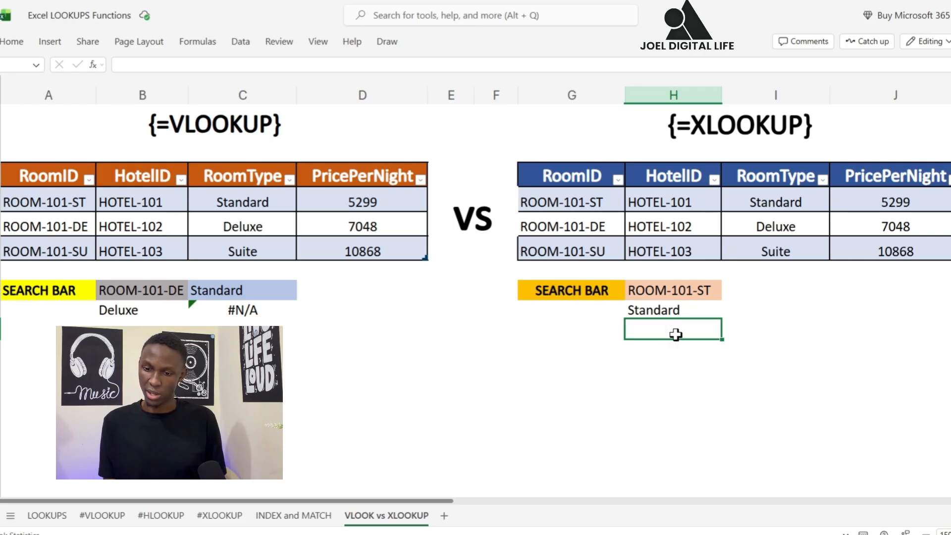
left_click(19, 39)
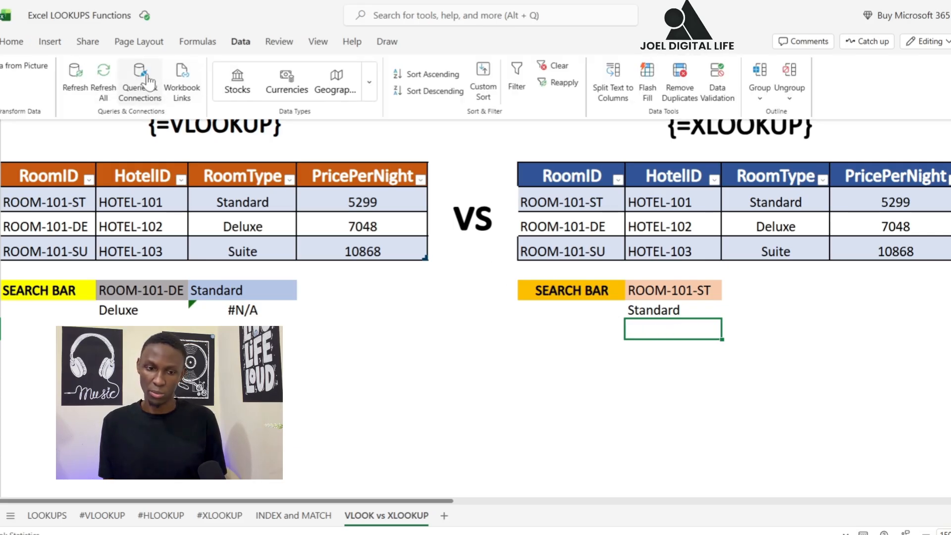
left_click(49, 42)
left_click(11, 44)
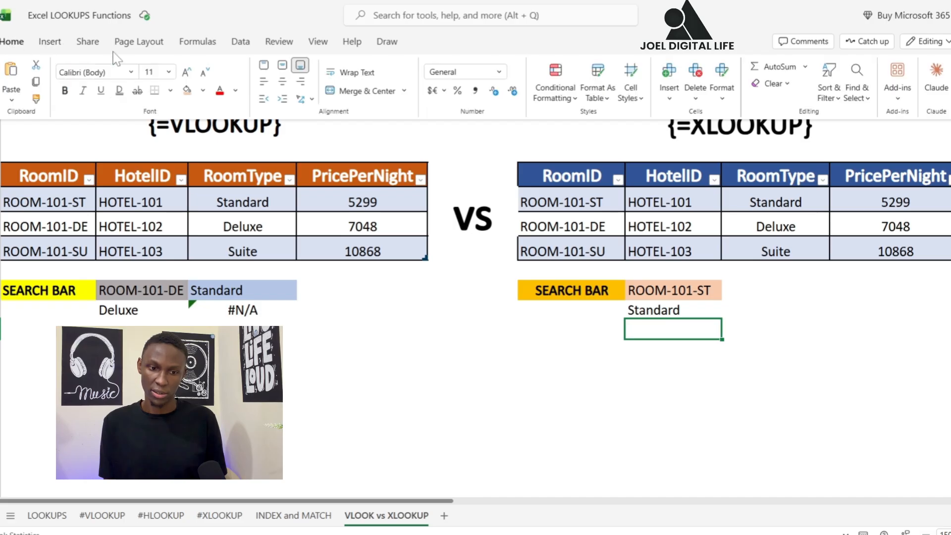
left_click(203, 91)
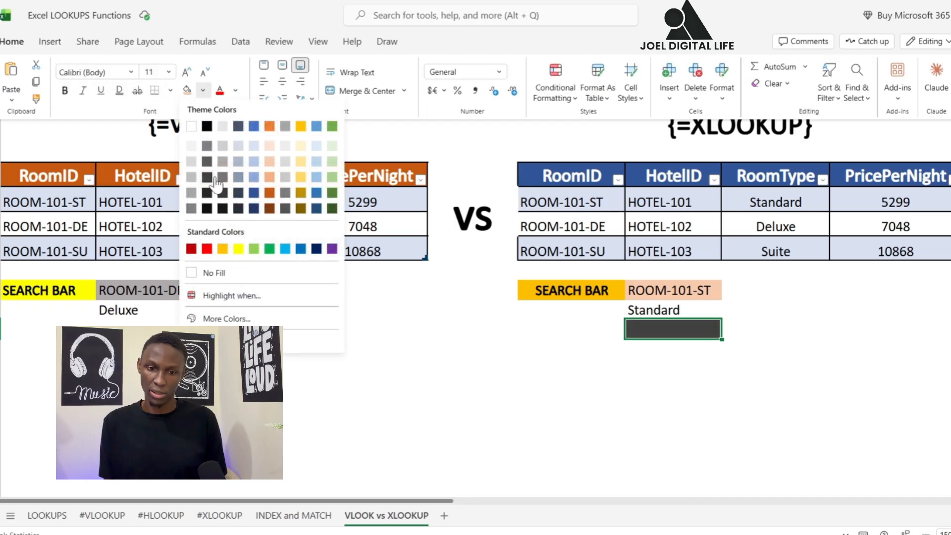
left_click(242, 186)
left_click(488, 352)
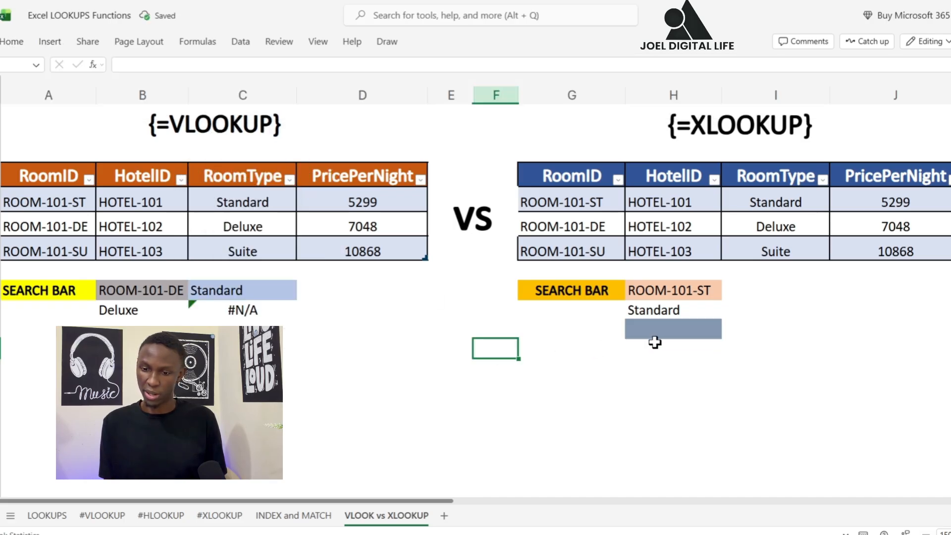
Add a list data validation to cell H11 with source =$I$5:$I$7 and check its drop-down options.
left_click(657, 333)
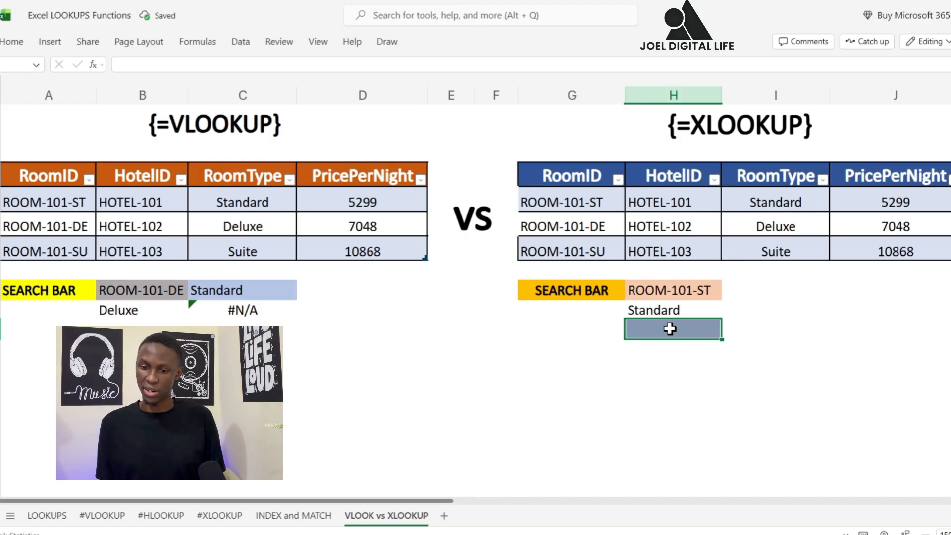
left_click(241, 42)
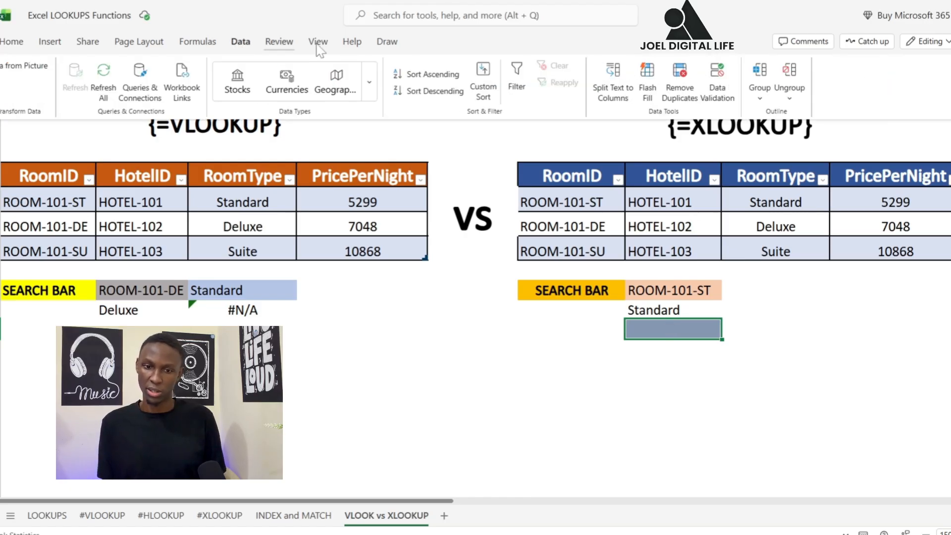
left_click(718, 85)
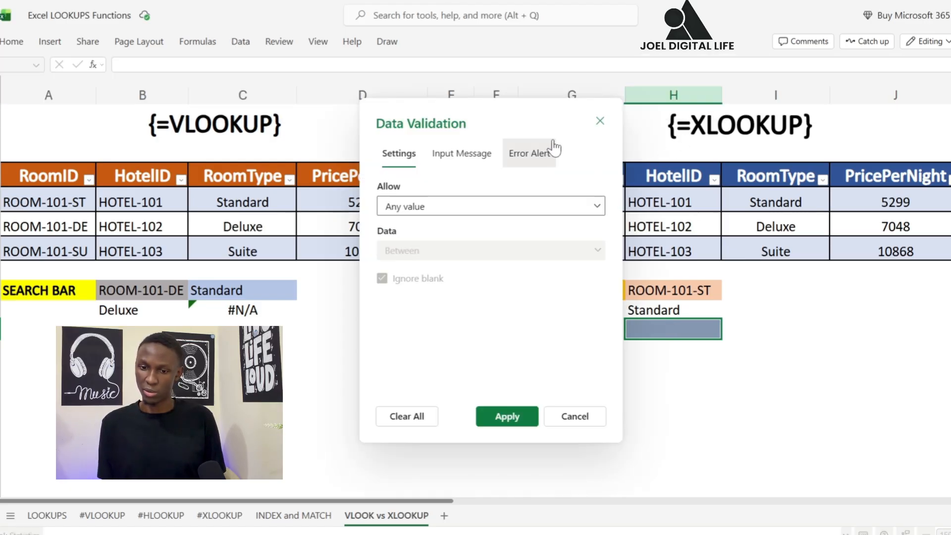
left_click(514, 233)
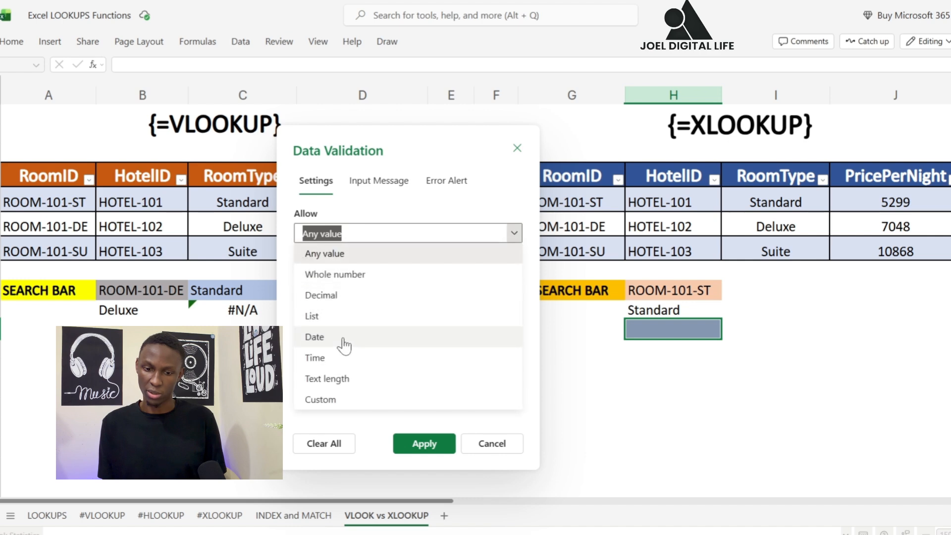
left_click(343, 318)
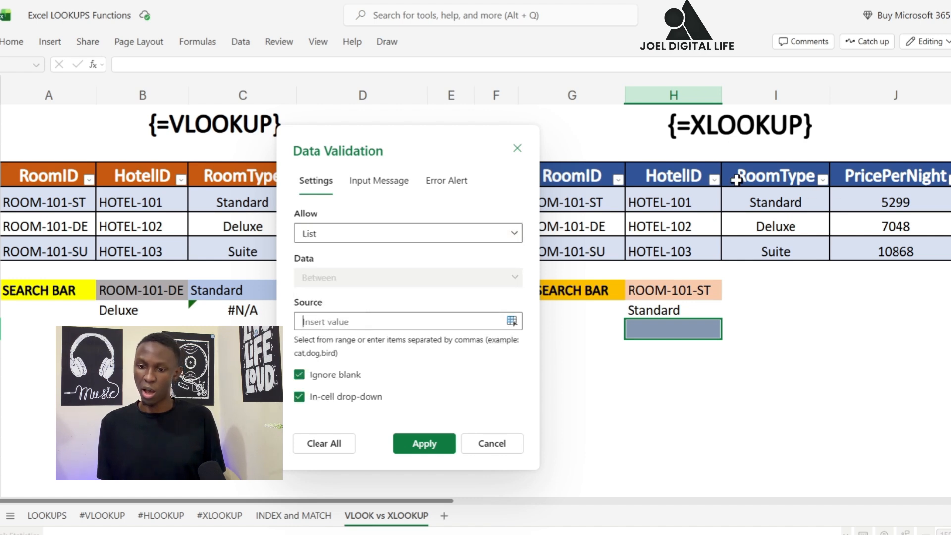
left_click_drag(799, 199, 796, 249)
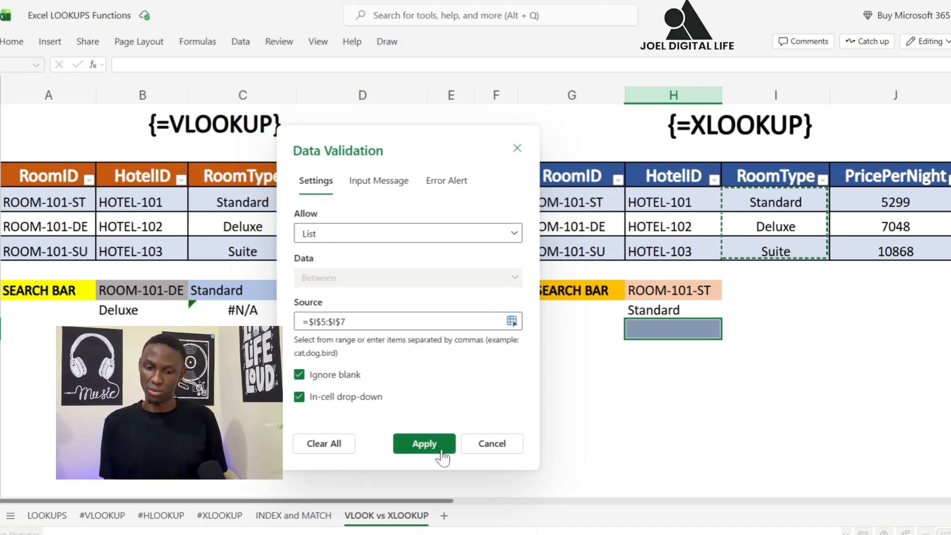
left_click(425, 444)
left_click(731, 328)
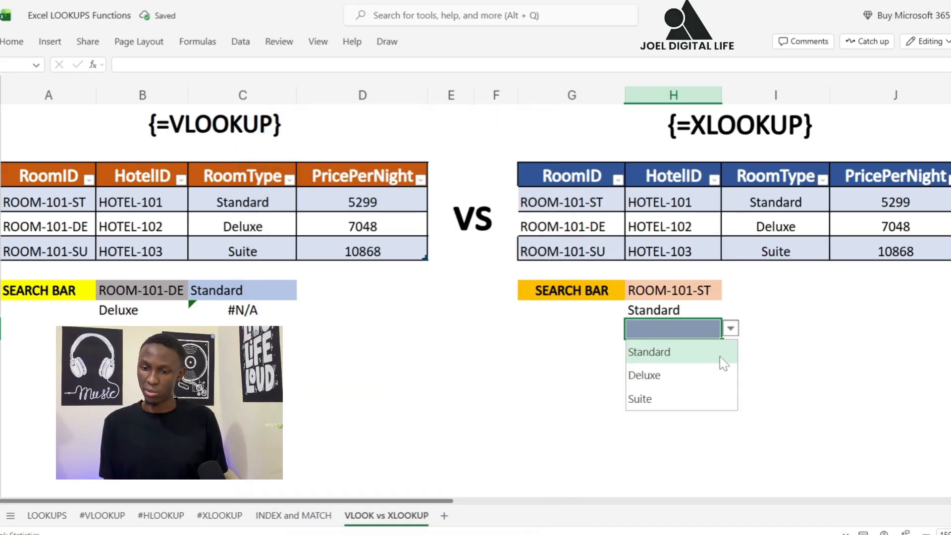
left_click(803, 340)
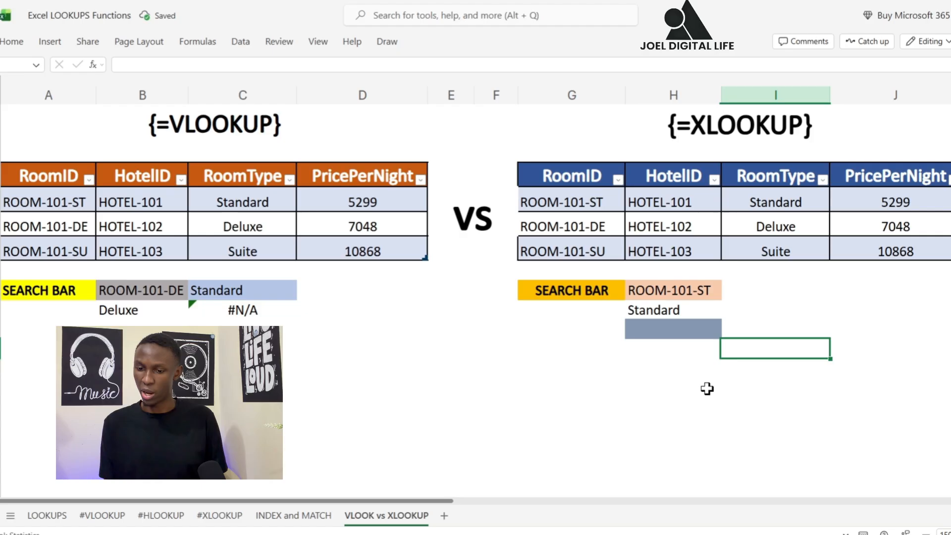
Start an XLOOKUP formula in H12 with H11 as the lookup value.
left_click(655, 351)
type("=")
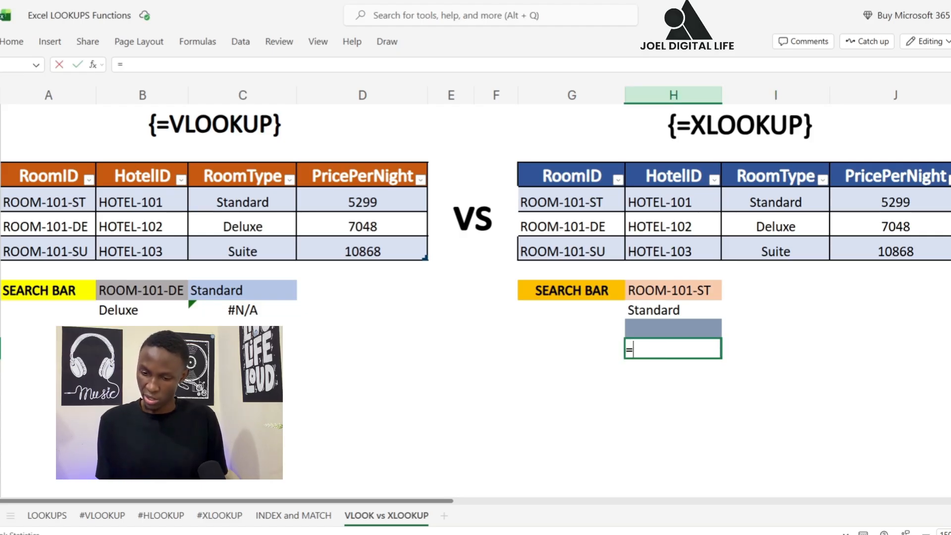
type("XL")
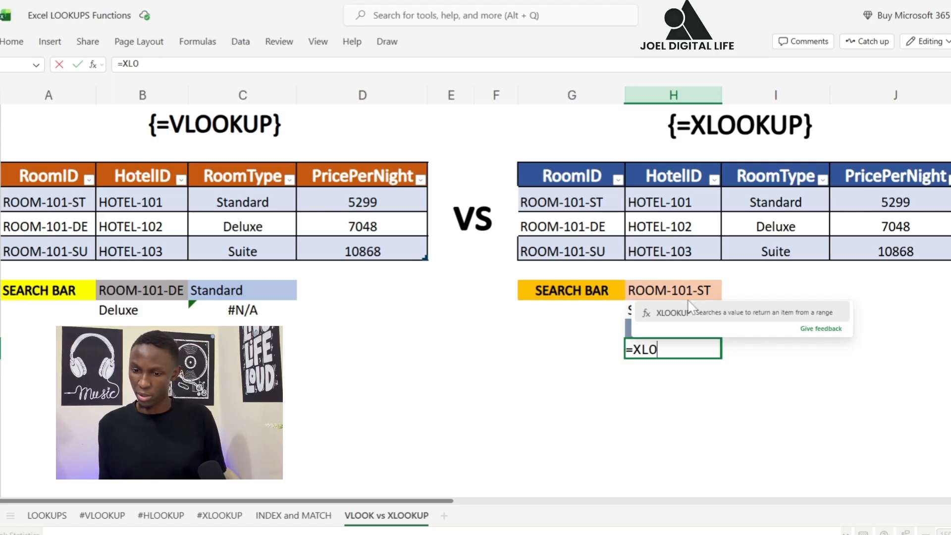
type("O")
left_click(689, 305)
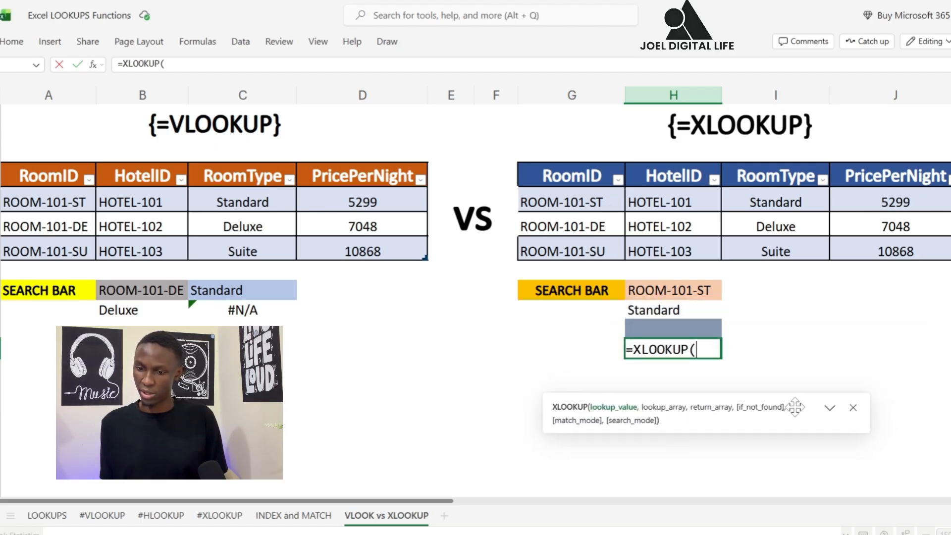
left_click_drag(795, 407, 792, 412)
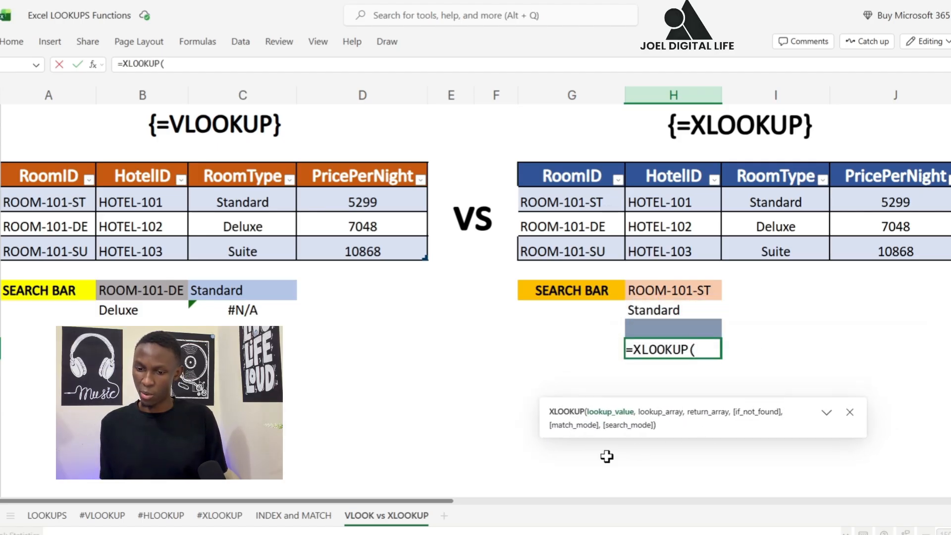
left_click(690, 331)
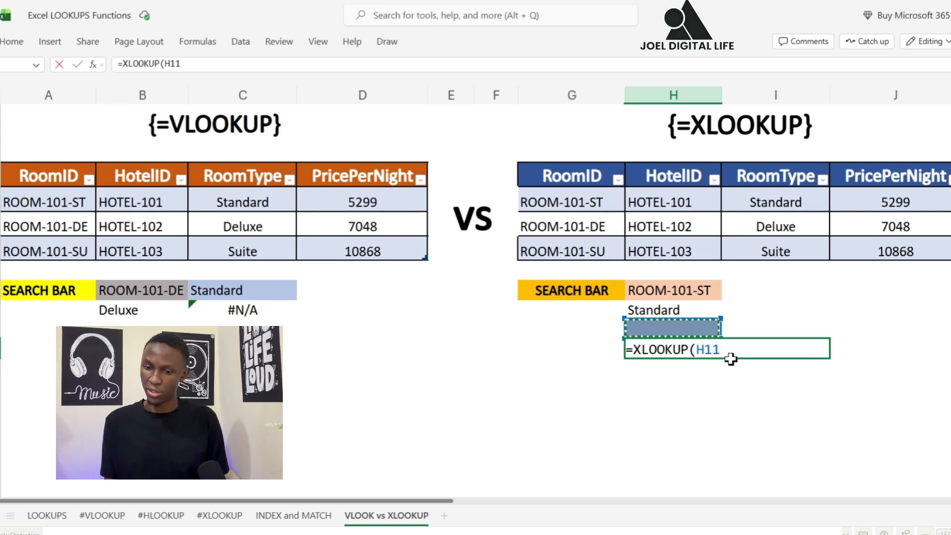
type(",")
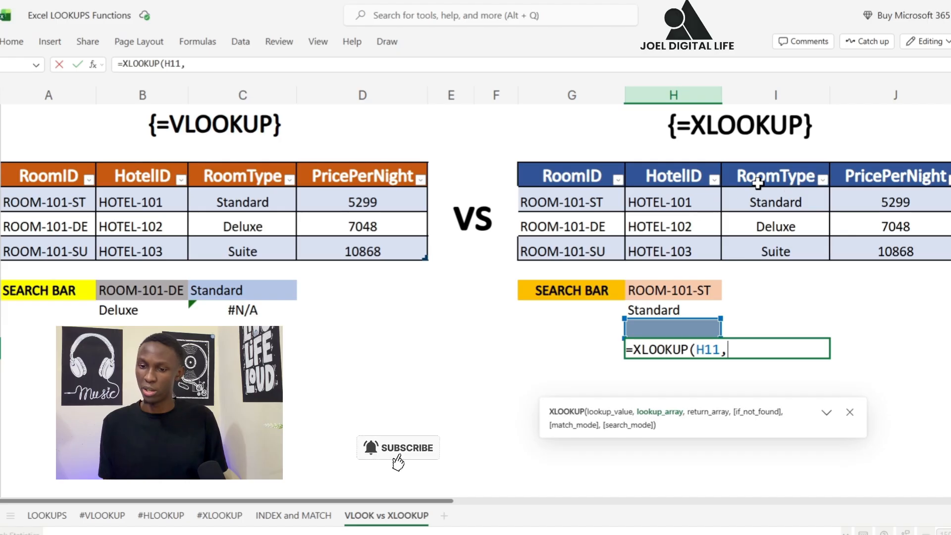
Complete the H12 XLOOKUP with Table2[RoomType] as lookup array, Table2[RoomID] as return array and "NONE" as the not-found text.
left_click_drag(791, 199, 798, 248)
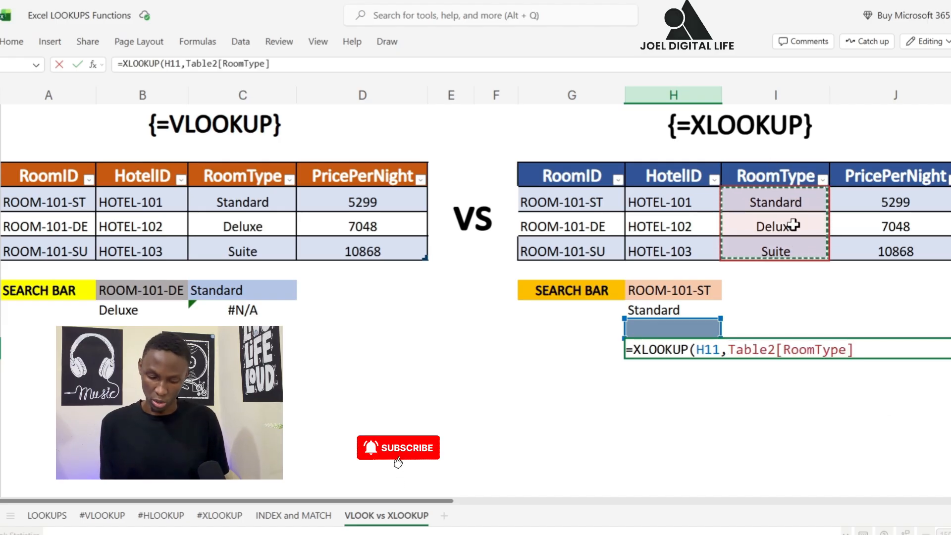
type(",")
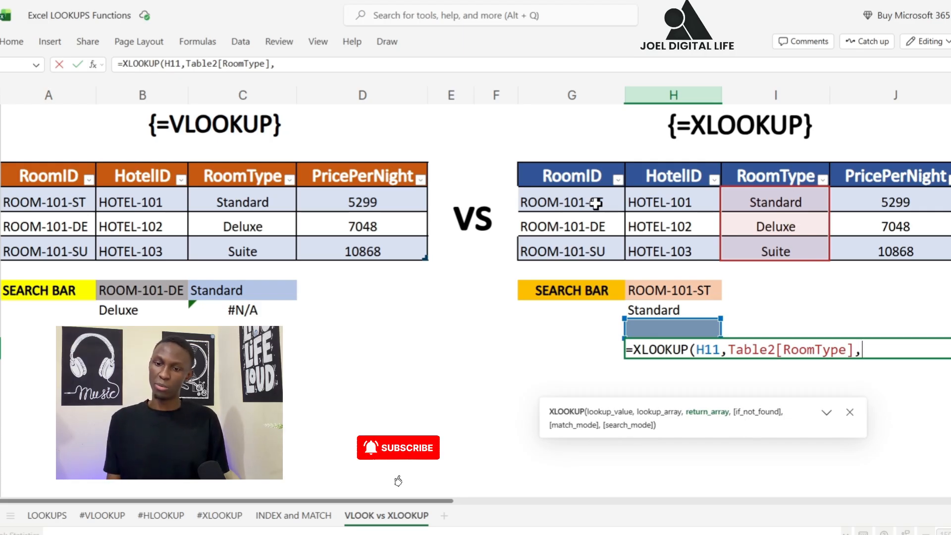
left_click_drag(597, 203, 596, 250)
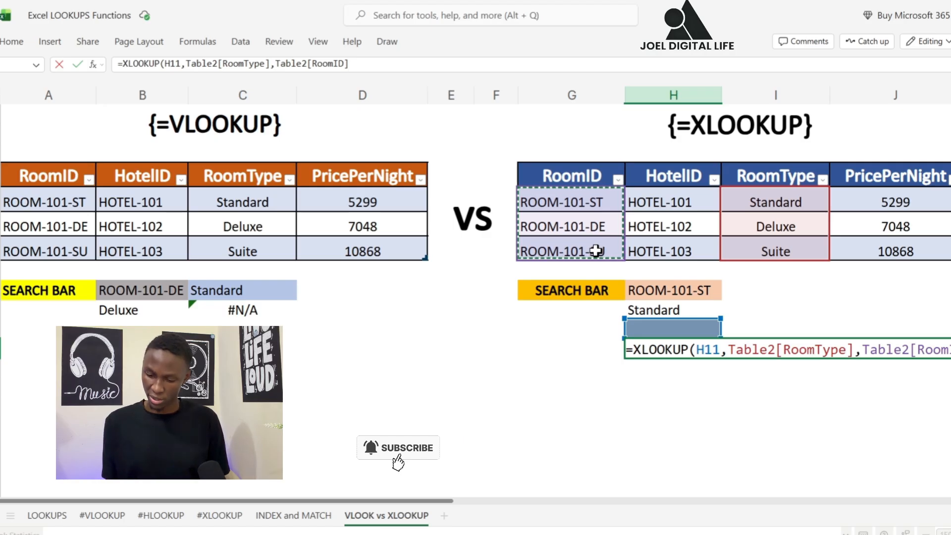
type(",")
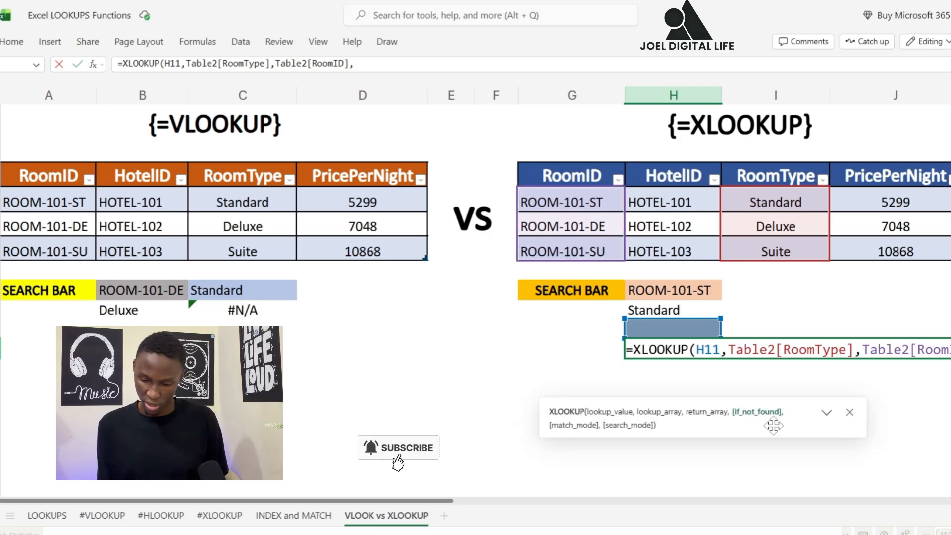
type("\"N")
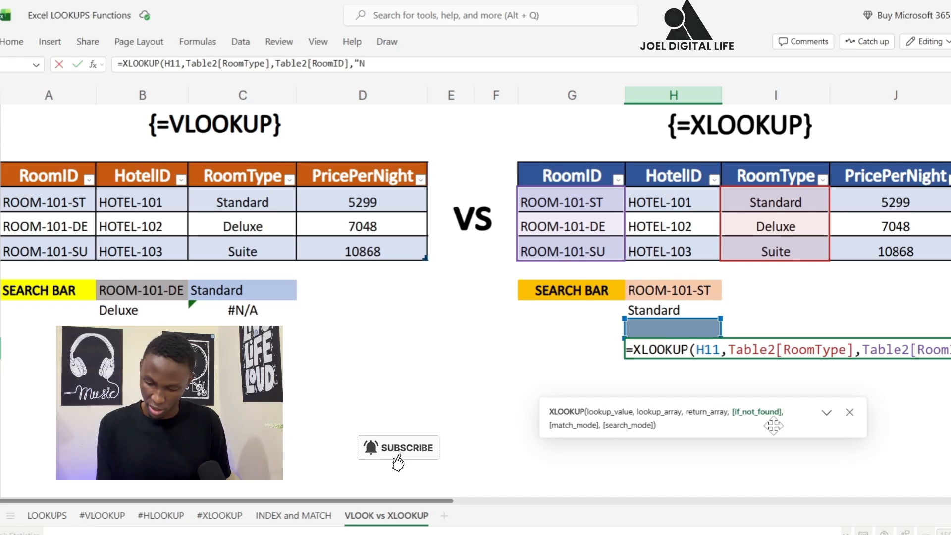
type("ONE")
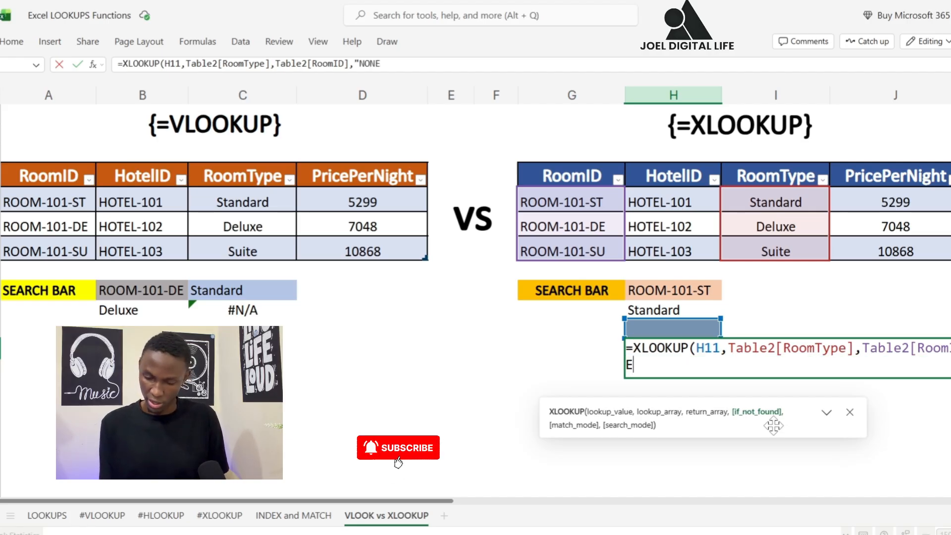
type(")")
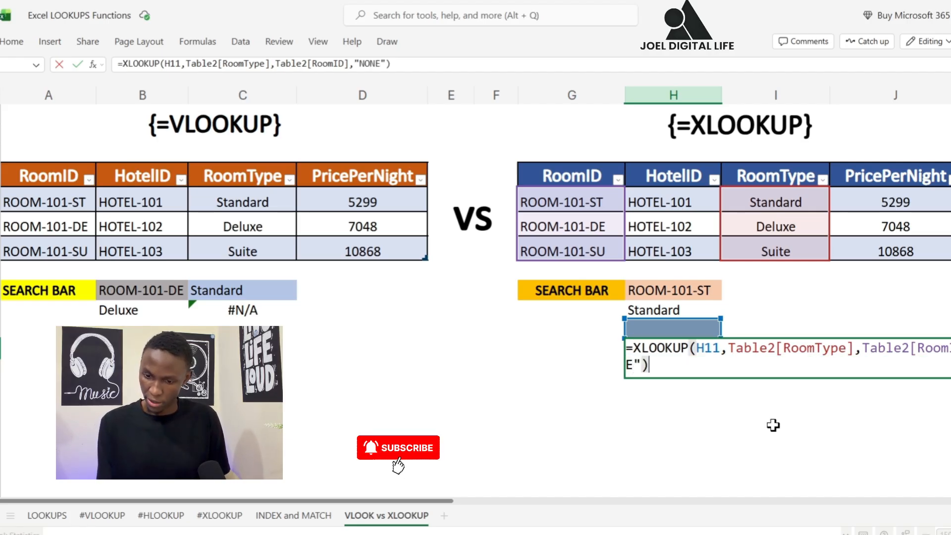
key("Return")
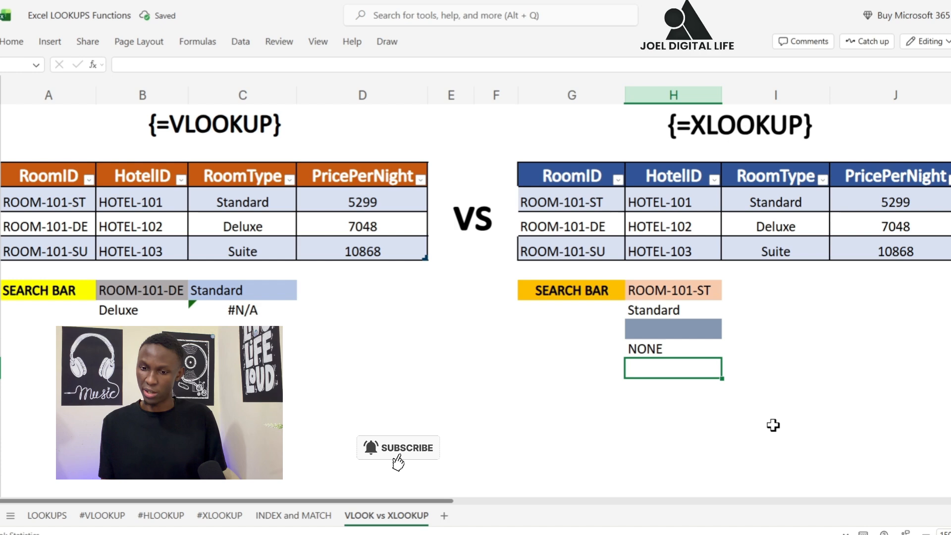
Test the reverse search by choosing Deluxe and then Suite in the H11 drop-down.
left_click(692, 327)
left_click(736, 333)
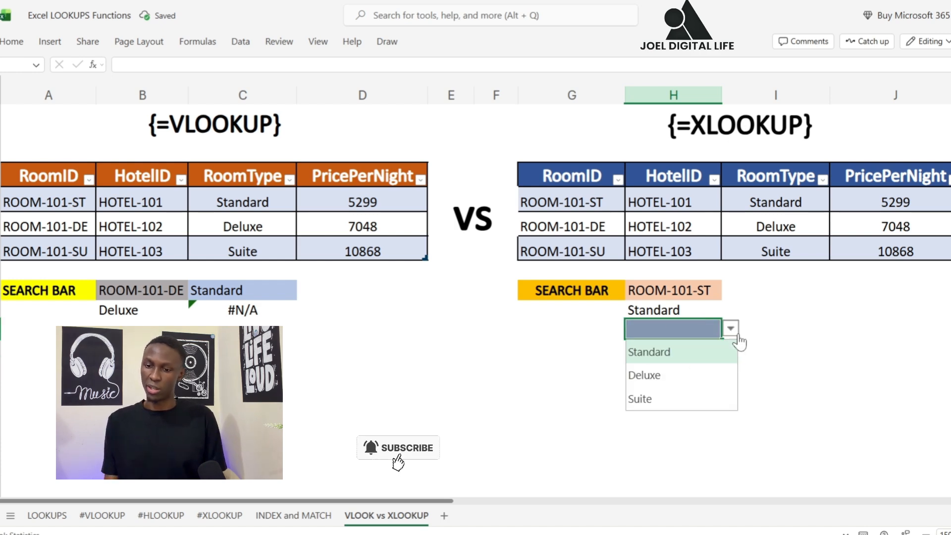
left_click(704, 377)
left_click(731, 329)
left_click(684, 401)
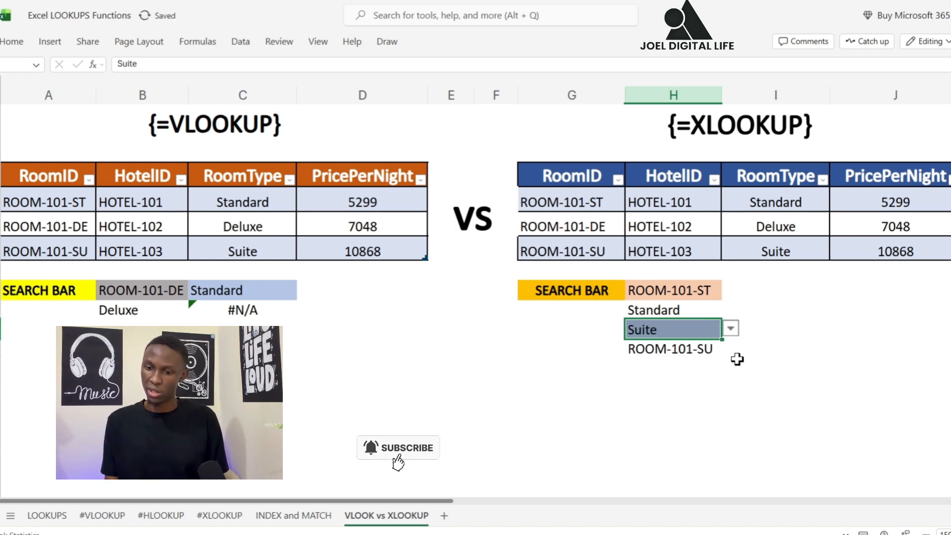
left_click(736, 355)
left_click(614, 400)
Switch the room type in H11 to Standard to test the reverse XLOOKUP.
left_click(716, 333)
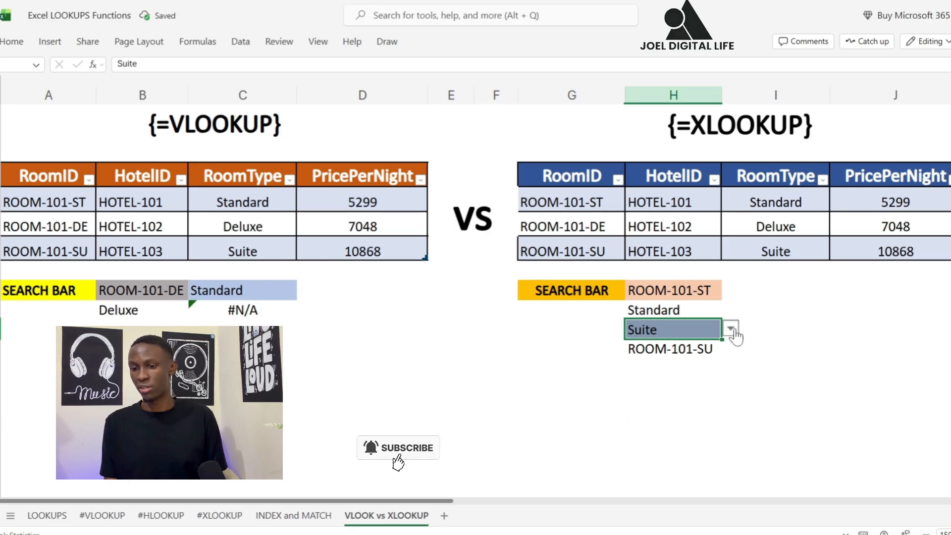
left_click(731, 329)
left_click(683, 352)
left_click(767, 333)
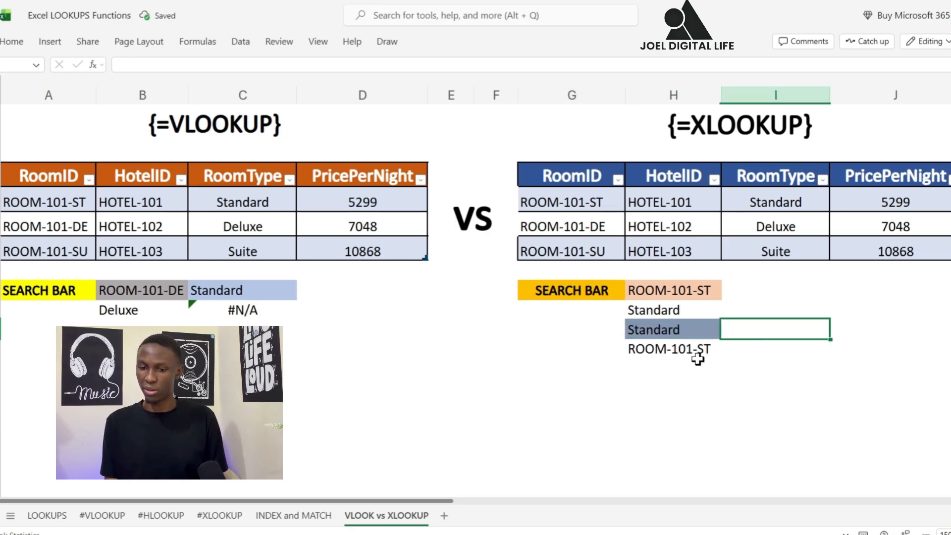
left_click(688, 390)
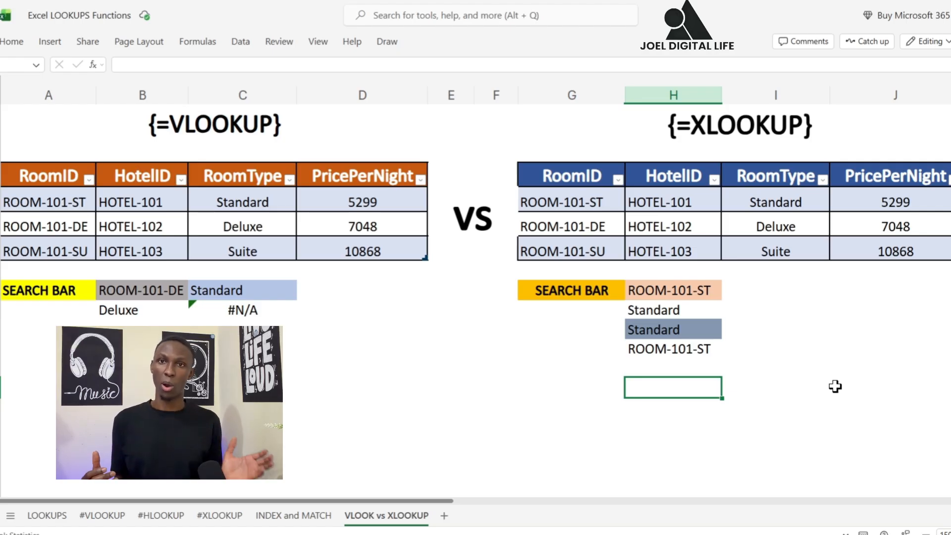
left_click(780, 366)
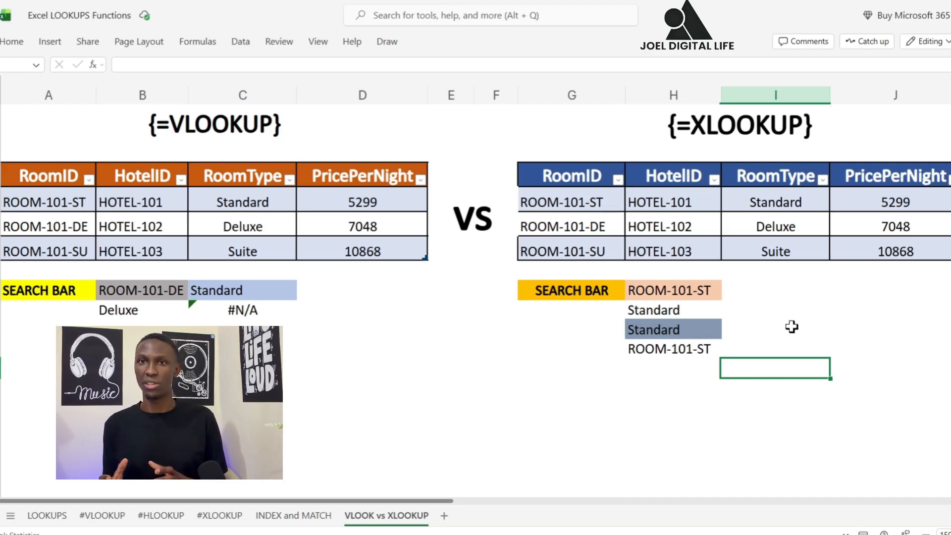
Insert a column between HotelID and RoomType in the XLOOKUP table.
left_click(785, 92)
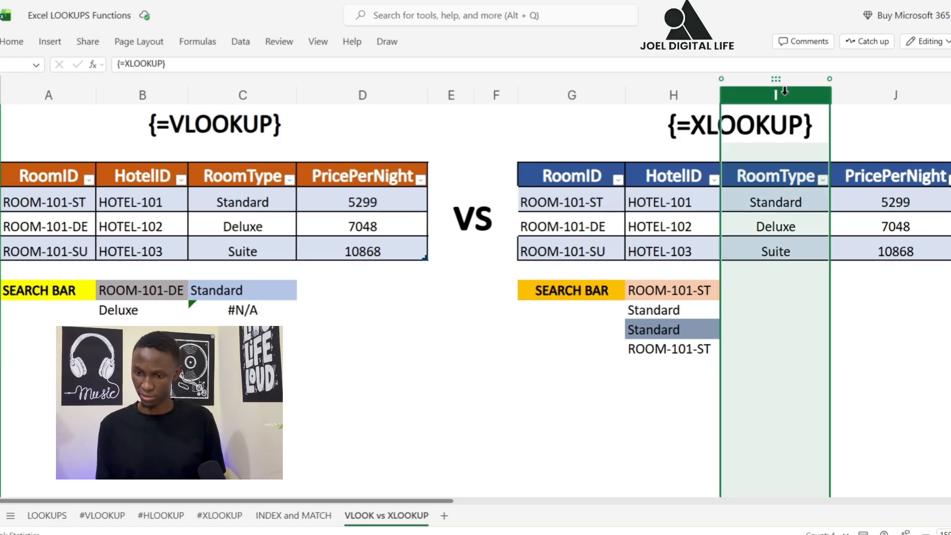
right_click(783, 94)
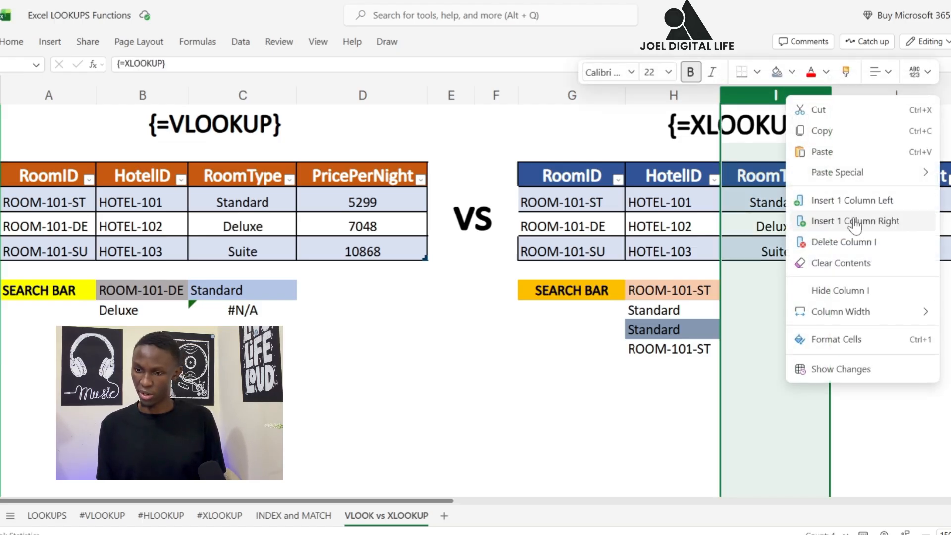
left_click(850, 201)
left_click(844, 310)
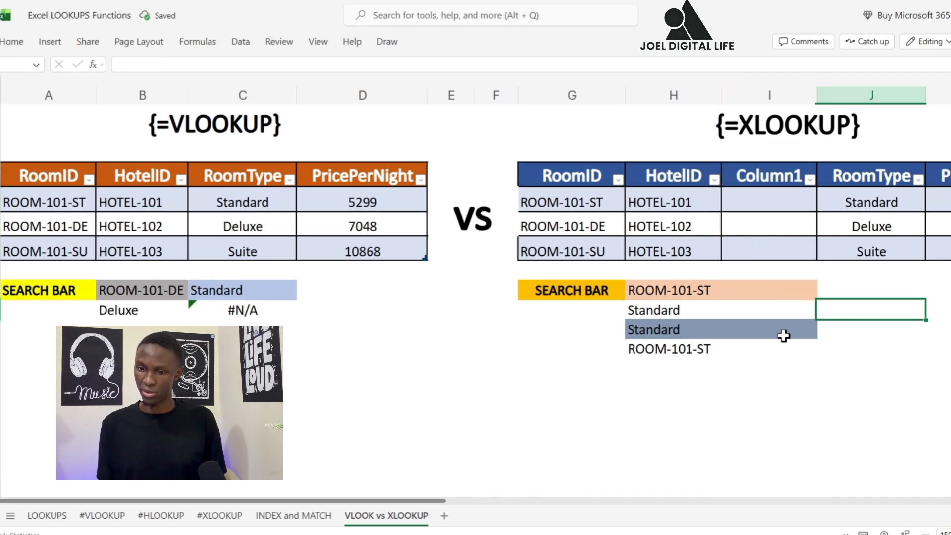
Choose Deluxe in the H11 drop-down to test the reverse XLOOKUP with the extra table column.
left_click(703, 329)
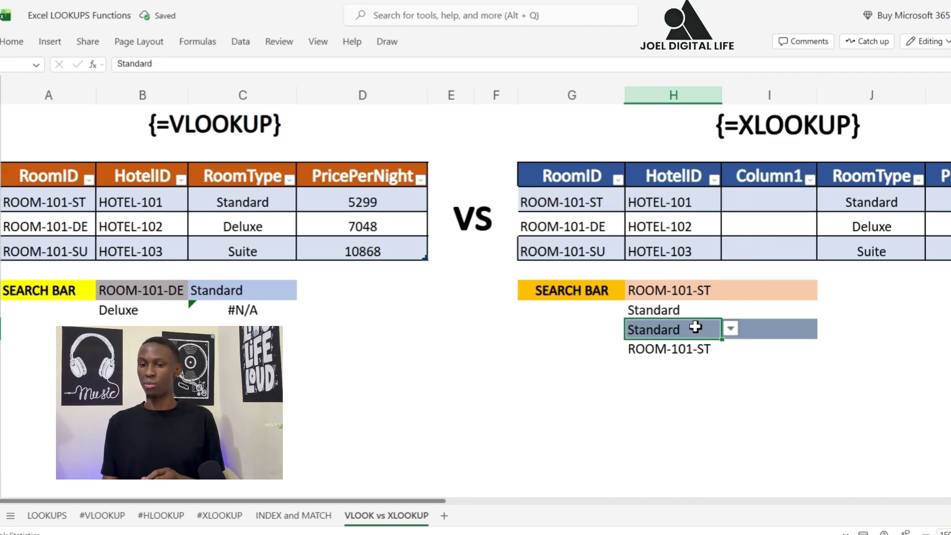
left_click(731, 328)
left_click(706, 367)
Switch the H9 search value to ROOM-101-DE and back to ROOM-101-ST to test the first XLOOKUP.
left_click(719, 286)
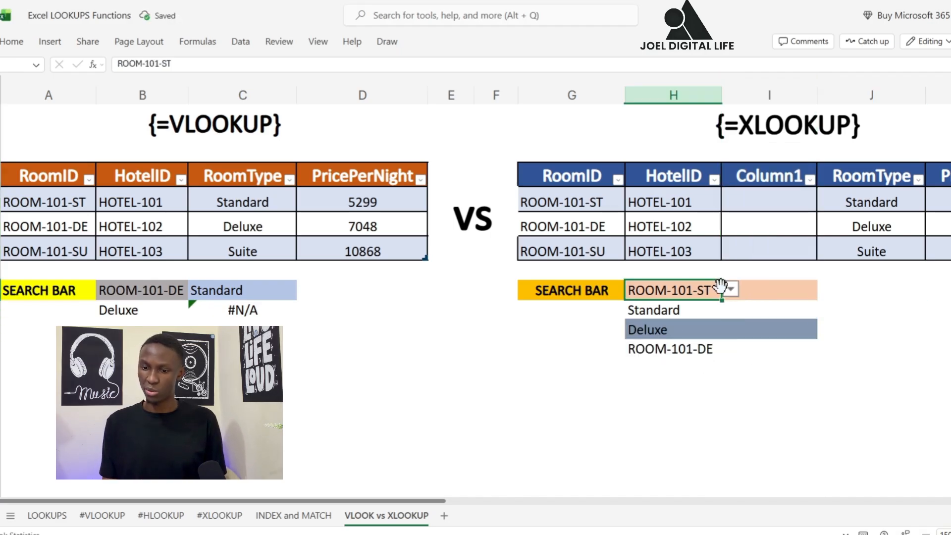
left_click(731, 291)
left_click(692, 338)
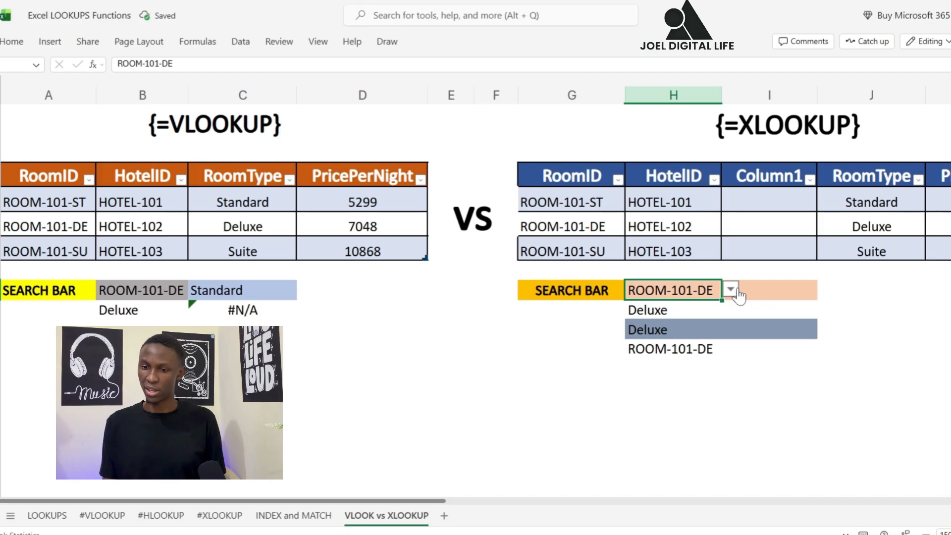
left_click(731, 290)
left_click(689, 312)
left_click(773, 388)
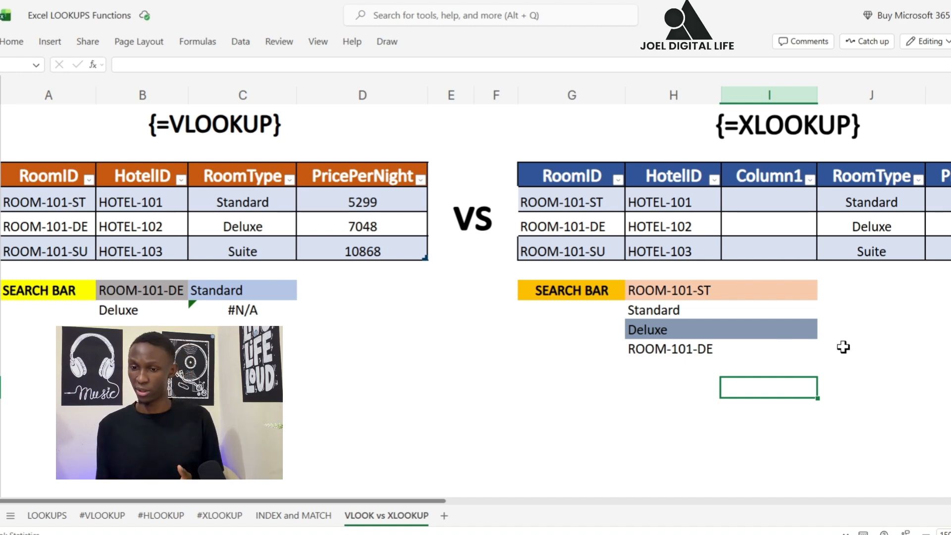
right_click(776, 95)
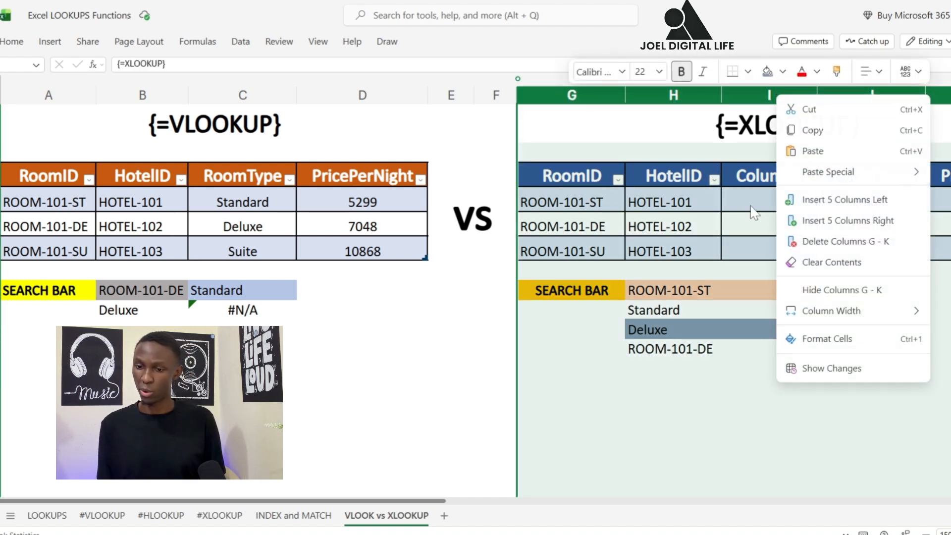
key("Escape")
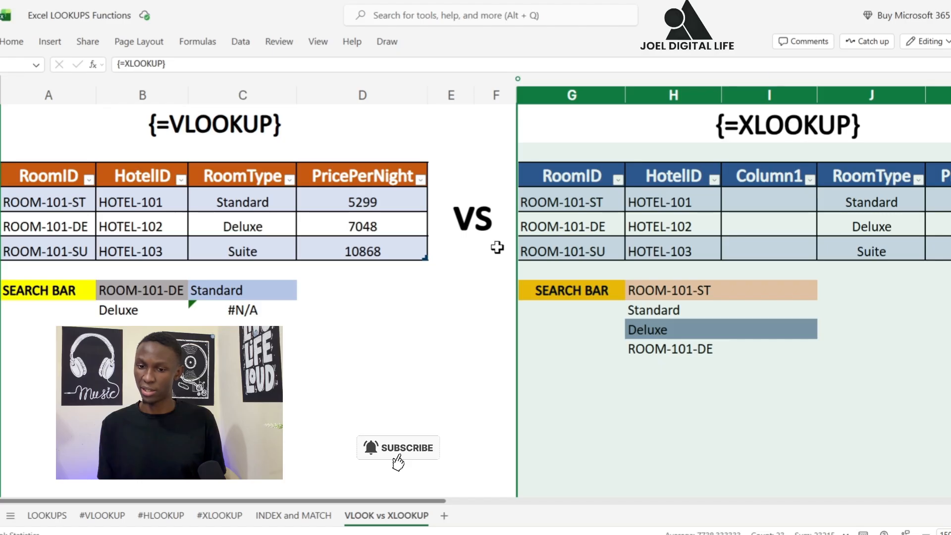
left_click(393, 333)
Delete the empty column I from the XLOOKUP table.
left_click(756, 90)
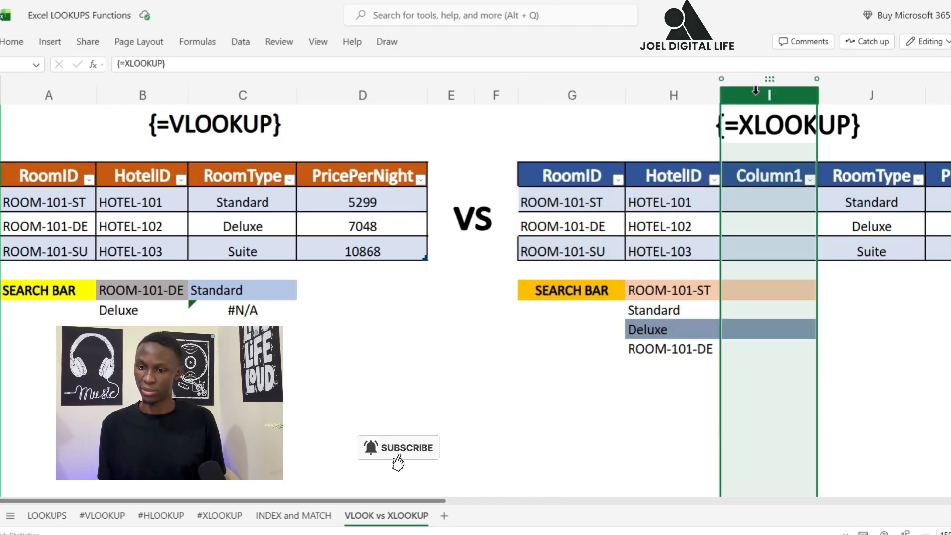
right_click(756, 90)
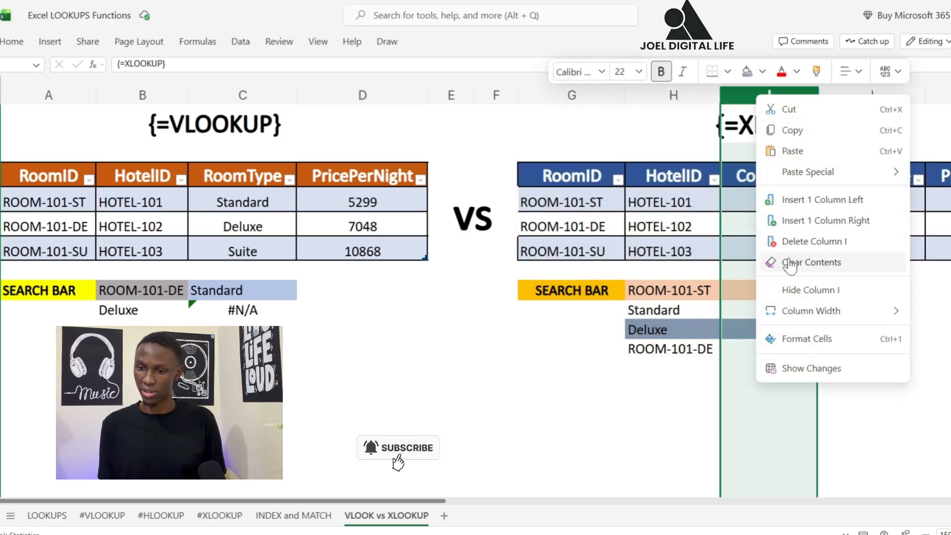
left_click(812, 241)
left_click(737, 384)
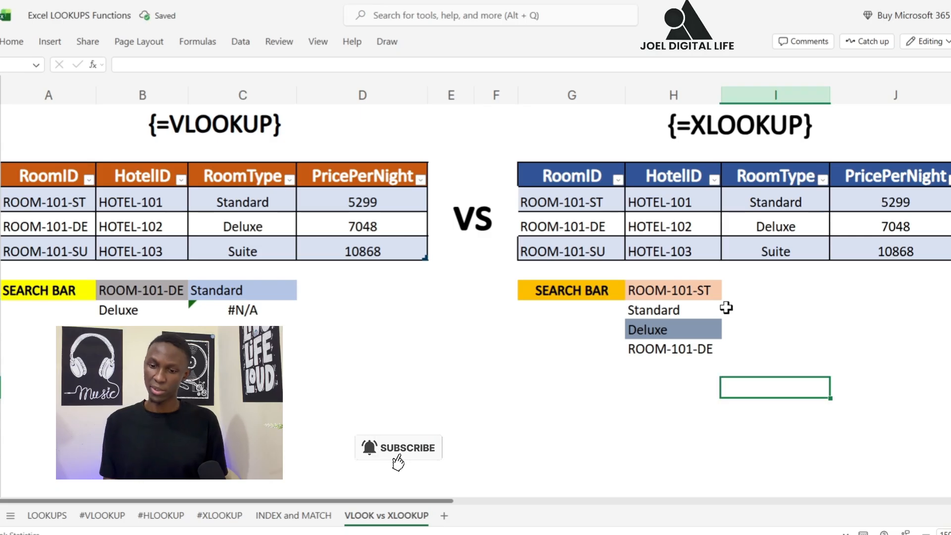